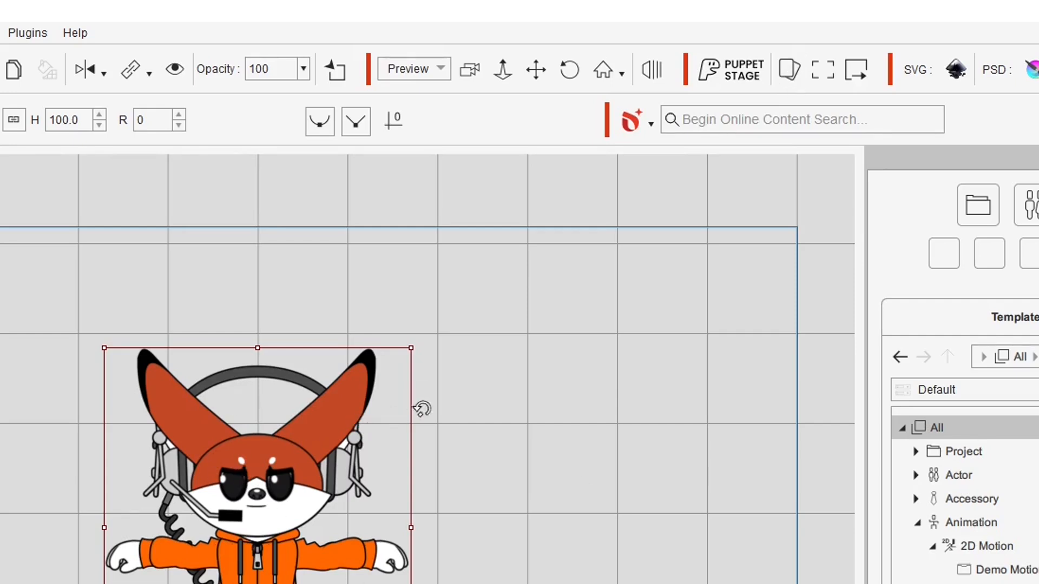
- Open the Puppet Stage for the fox character and create a new perspective camera
click(788, 69)
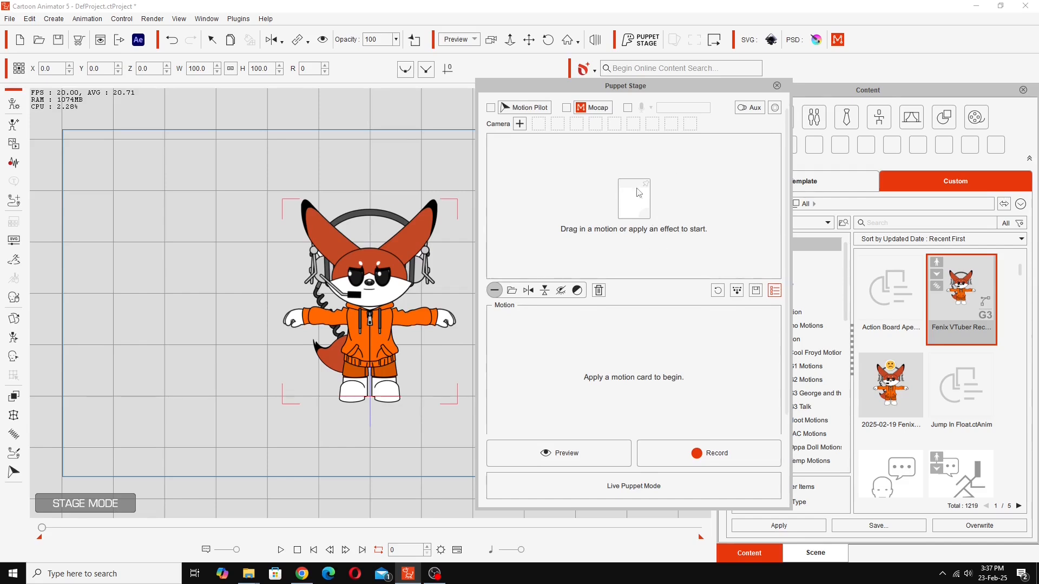
drag(657, 85, 691, 92)
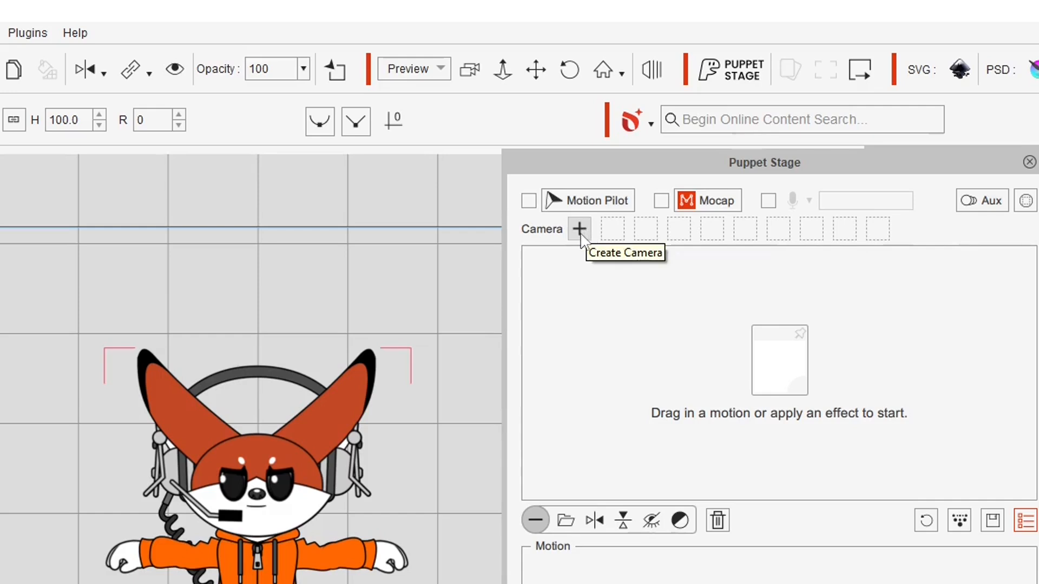
click(553, 130)
click(789, 308)
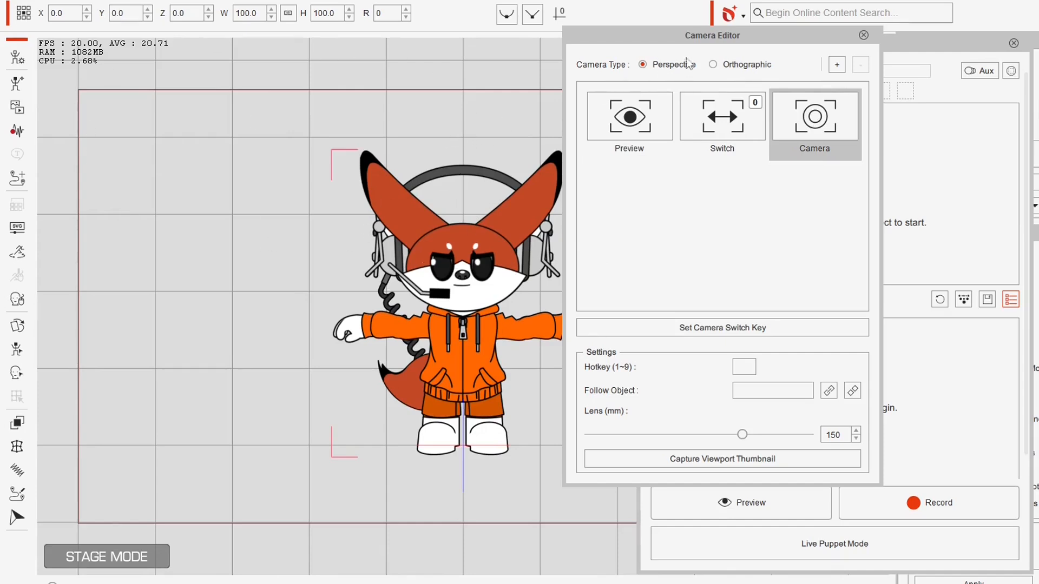
- Rename the new camera Wide Shot and set its hotkey to 1
drag(703, 47, 818, 136)
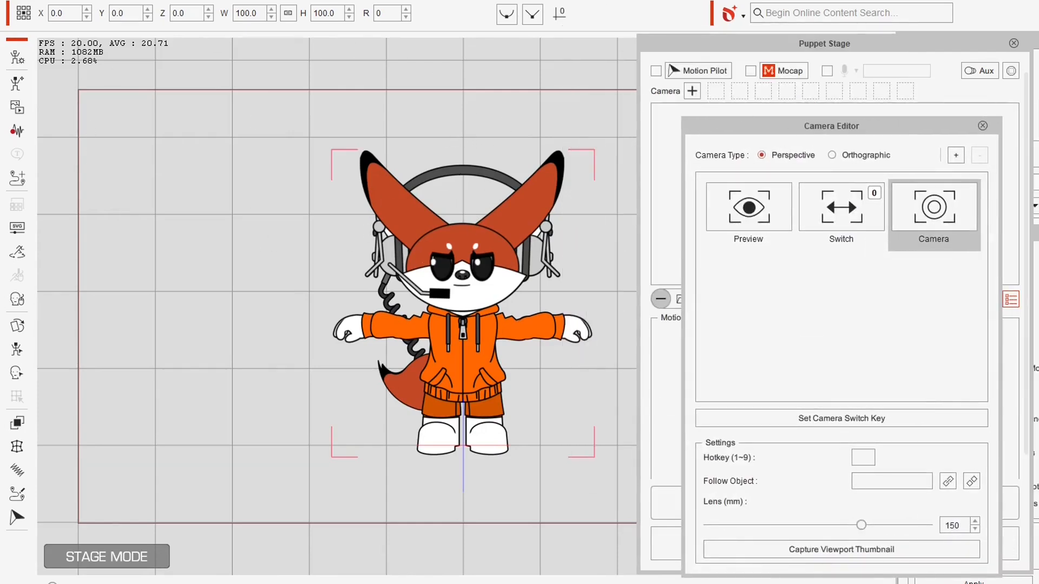
drag(888, 128, 803, 65)
double_click(850, 171)
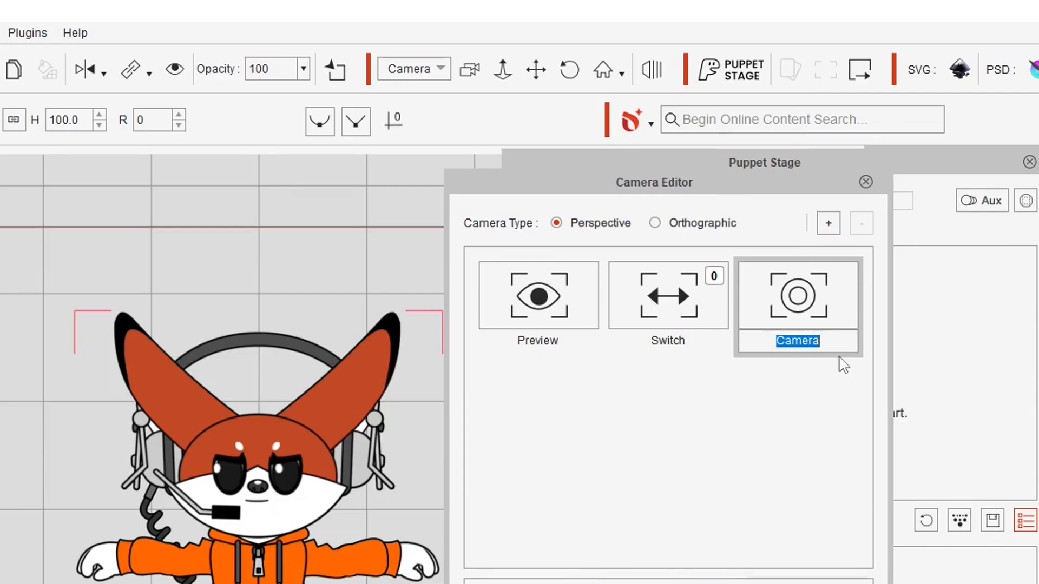
text(Wide Shot)
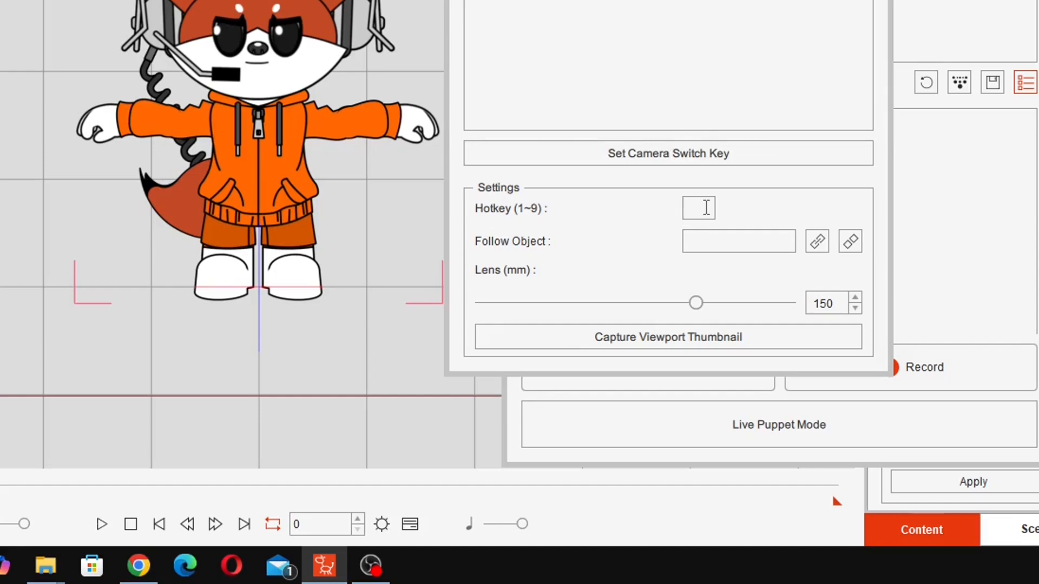
click(706, 208)
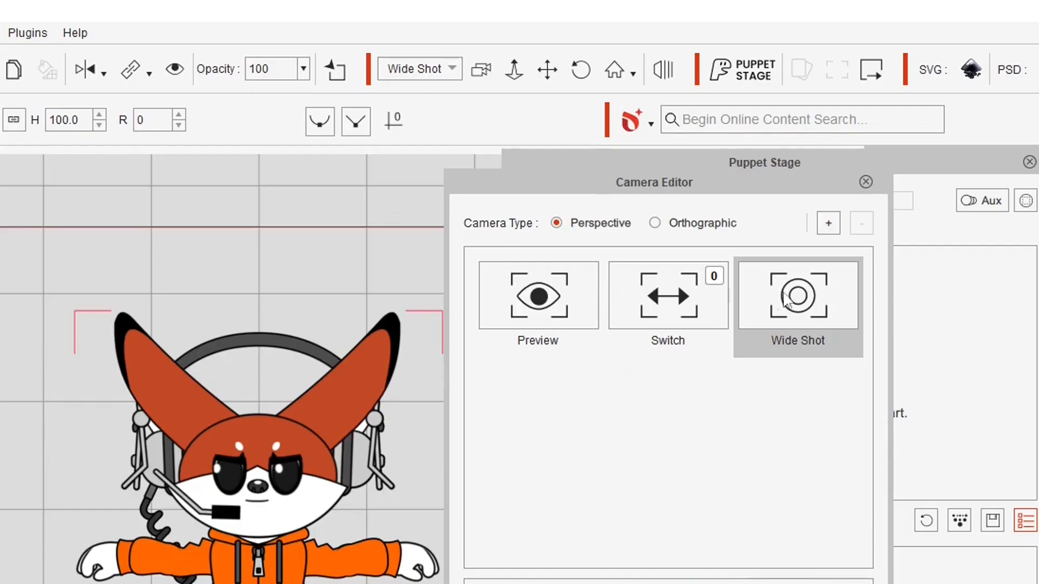
- Switch to the Preview camera and zoom and pan to frame the fox from about the waist up
click(557, 302)
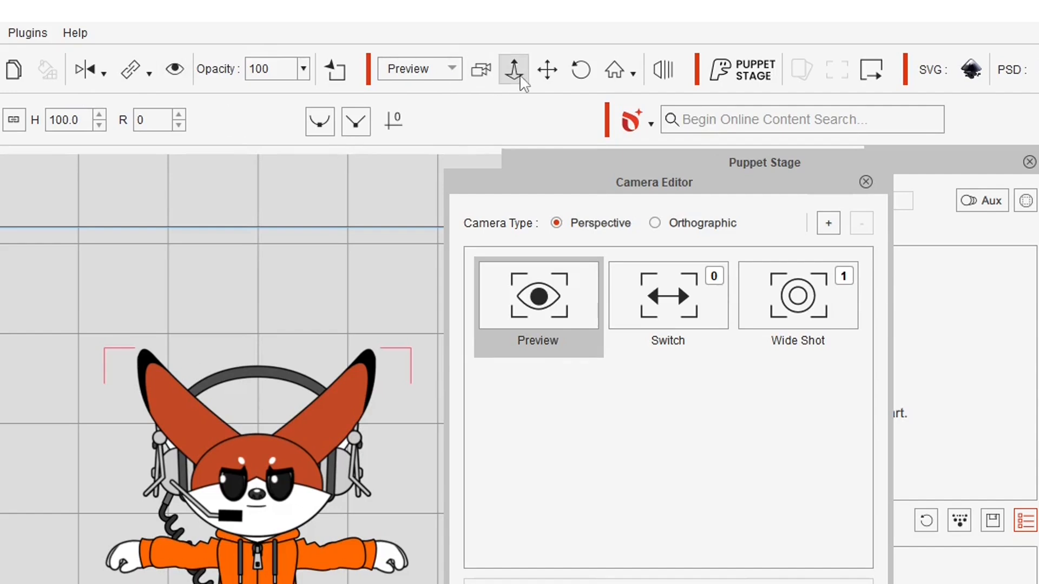
click(515, 70)
drag(288, 576, 300, 510)
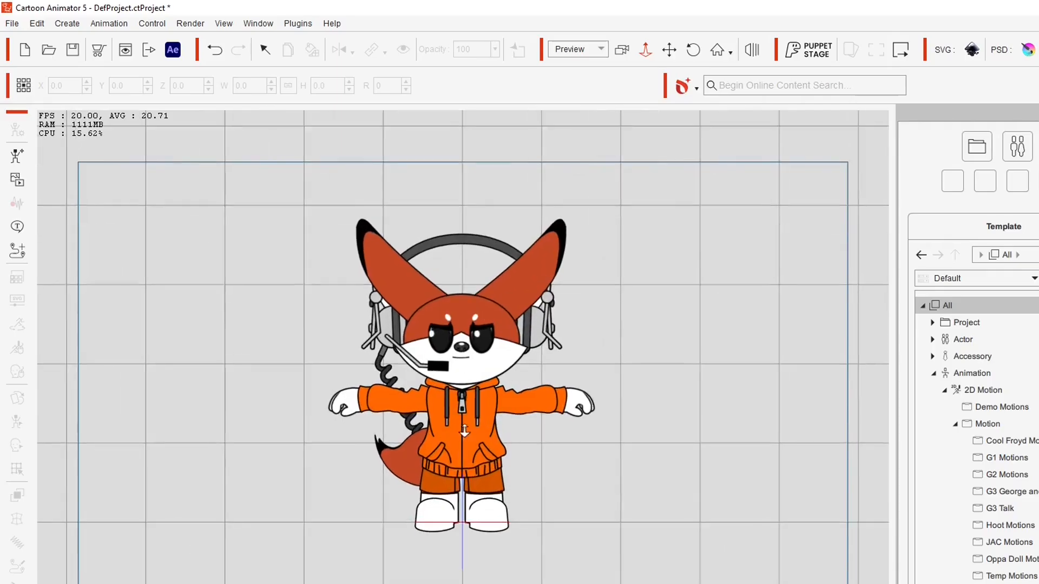
click(669, 50)
drag(519, 268, 520, 374)
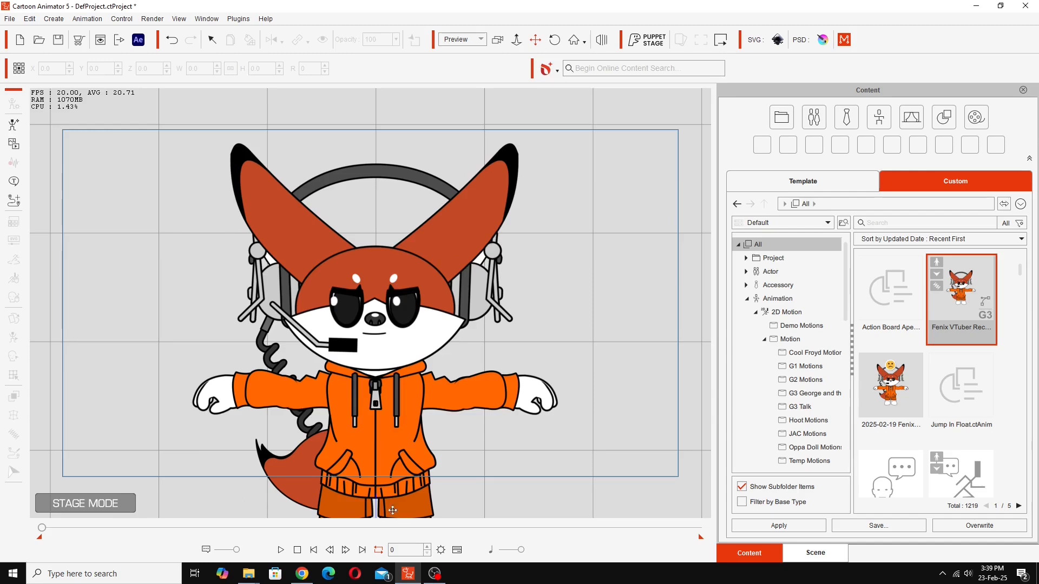
drag(371, 435, 371, 443)
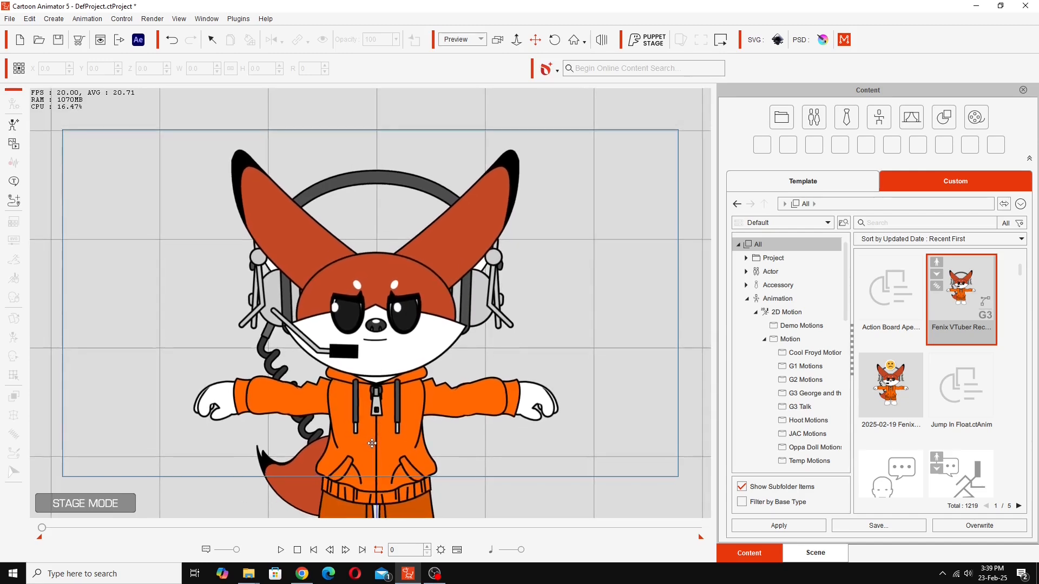
- Select the fox, reopen the Puppet Stage and add a second camera from the waist-up framing
click(212, 40)
click(335, 317)
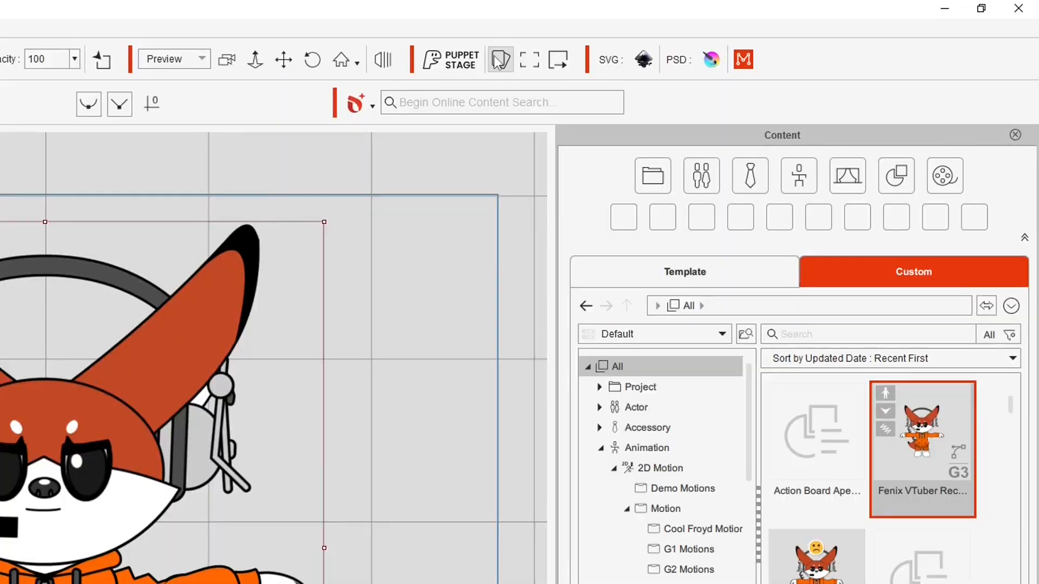
click(498, 61)
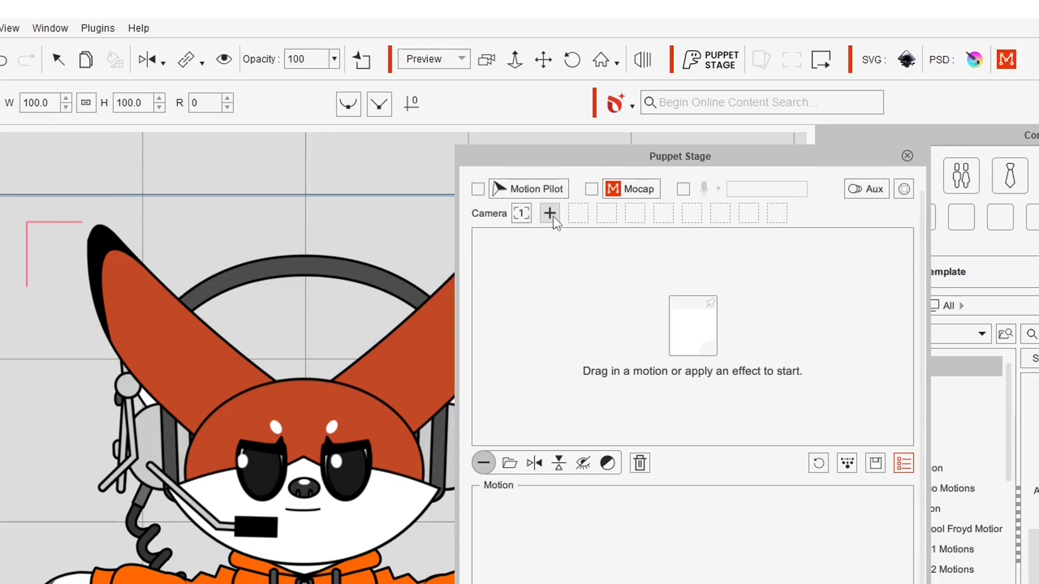
click(549, 214)
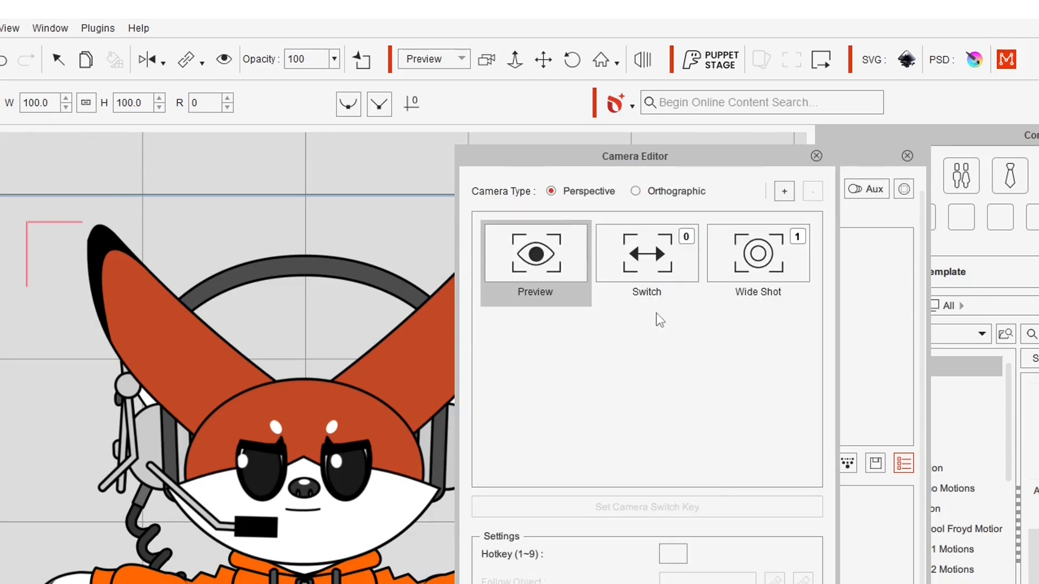
click(789, 198)
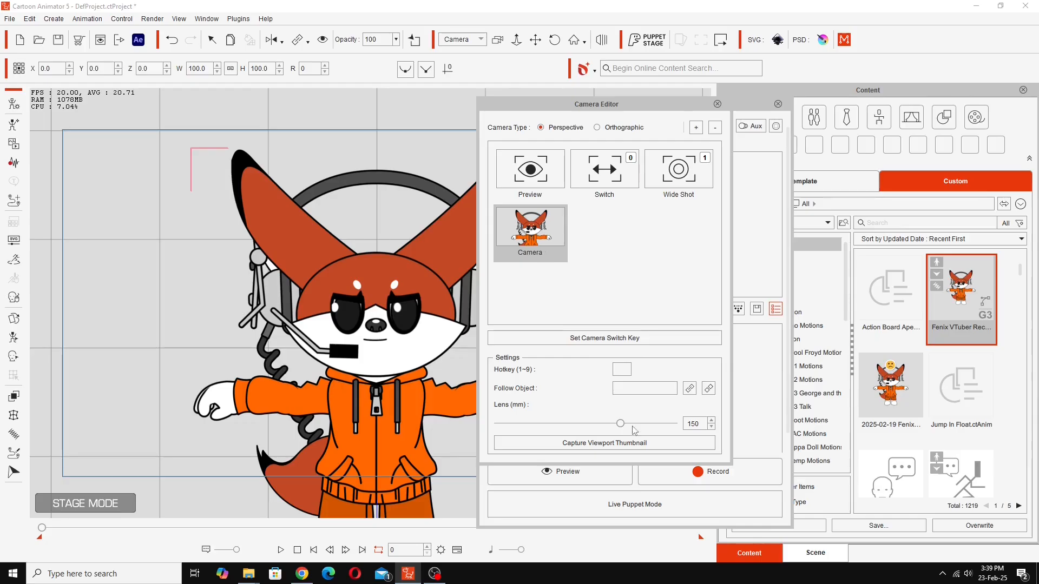
- Rename the second camera Mid Shot and set its hotkey to 2
double_click(557, 381)
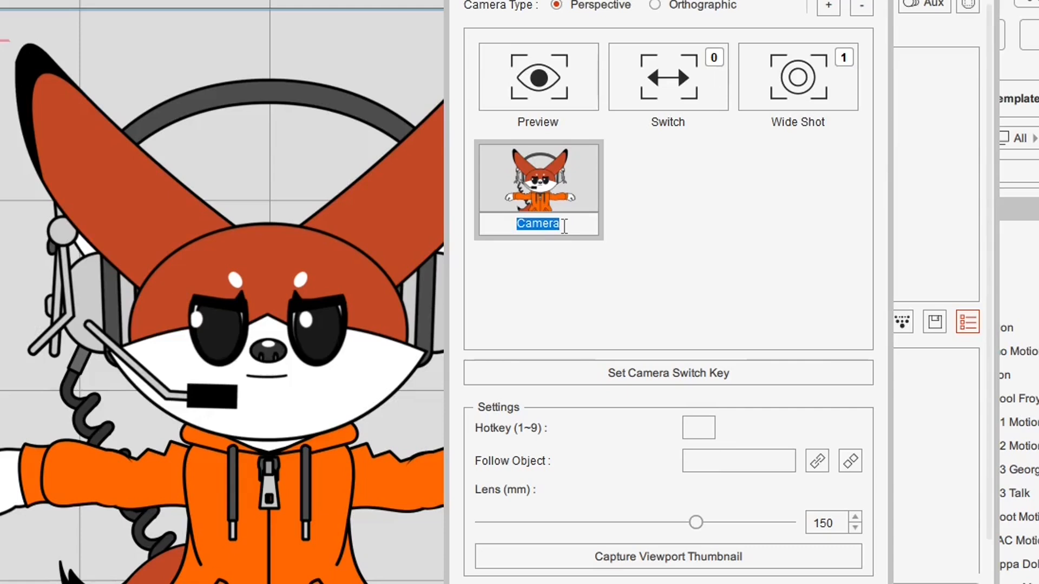
text(Mid Shot)
key(Return)
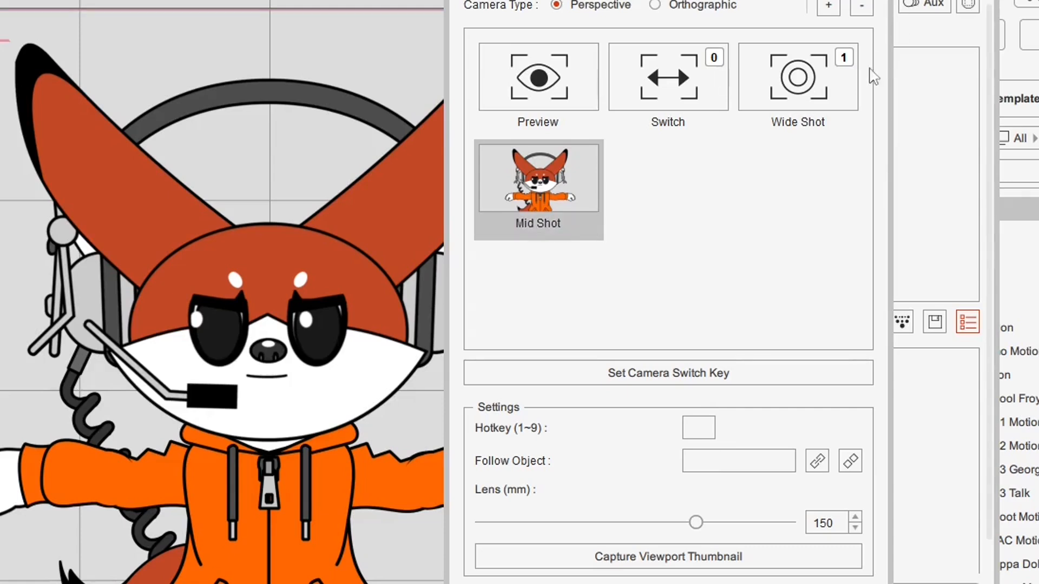
click(705, 427)
text(2)
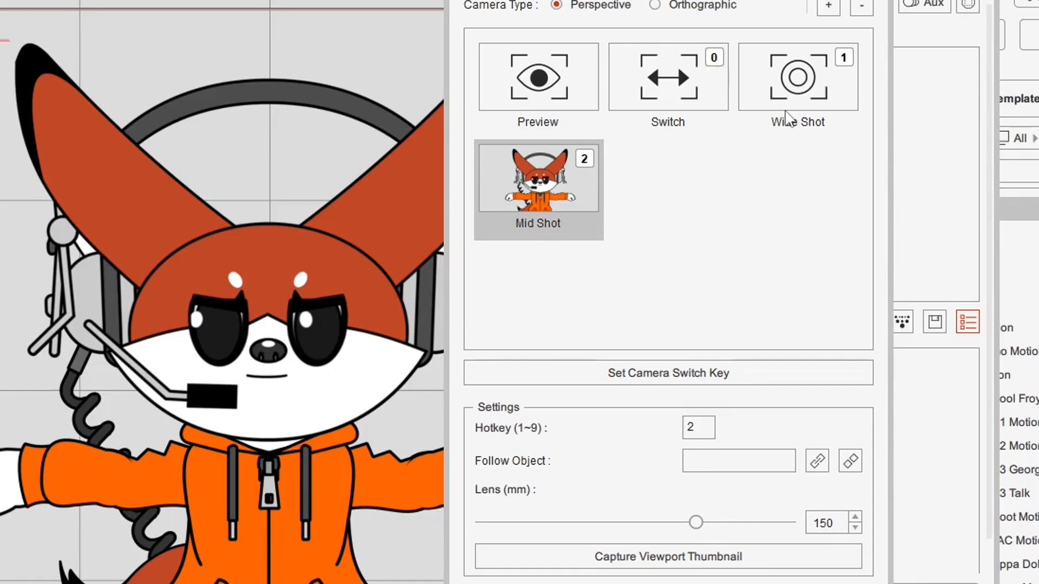
- Capture the current viewport as the thumbnail of the Wide Shot camera
click(787, 108)
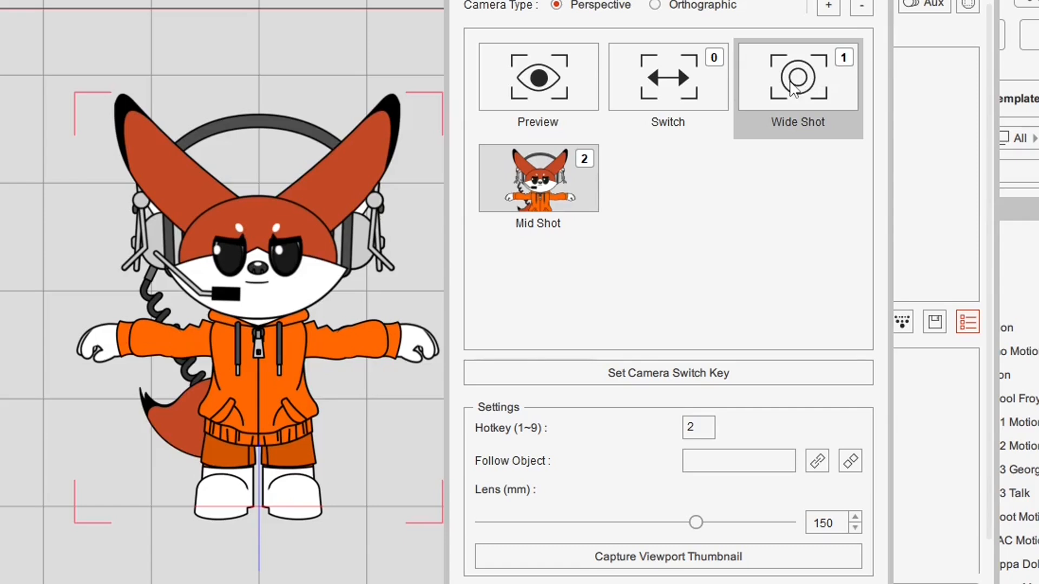
click(698, 557)
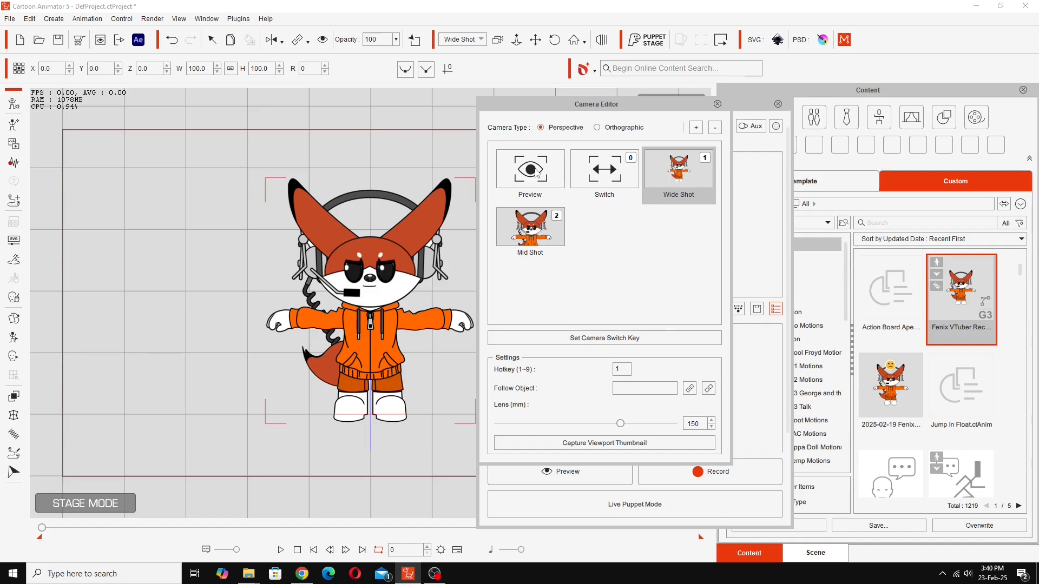
- Frame the fox's face closely in the Preview camera and add a third camera from that view
click(537, 173)
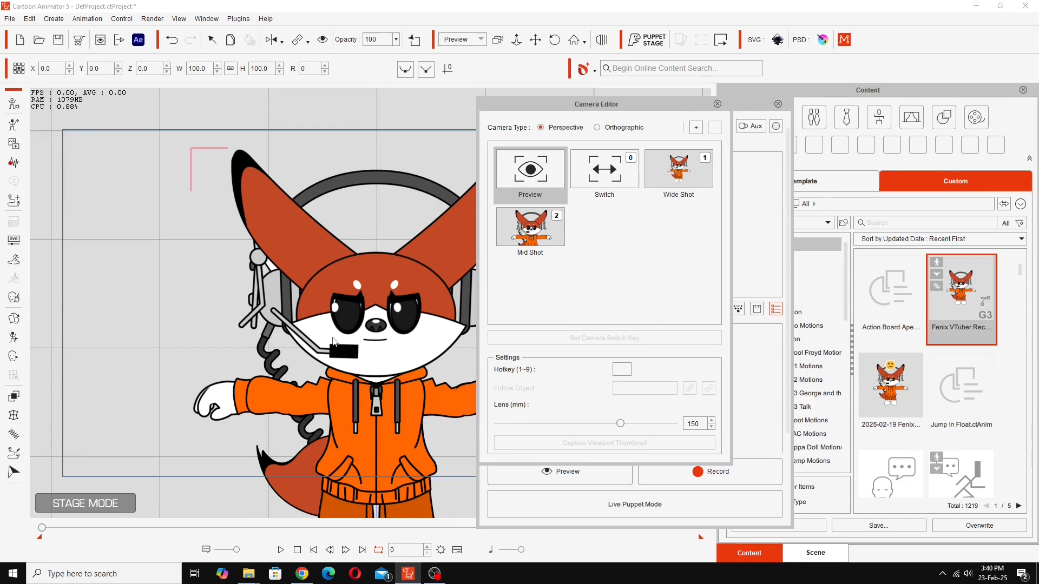
scroll(359, 340, up, 4)
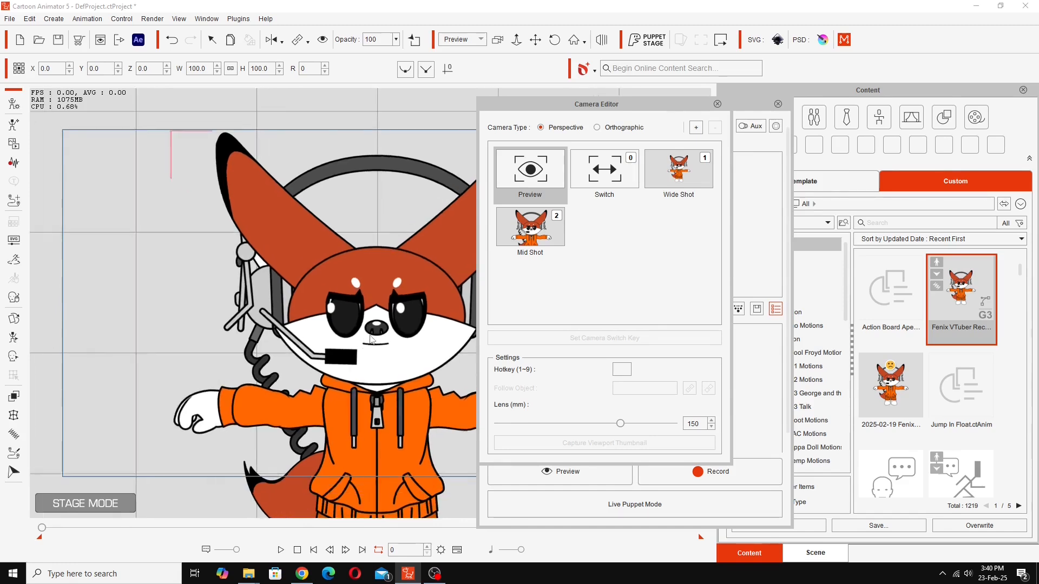
scroll(368, 344, up, 3)
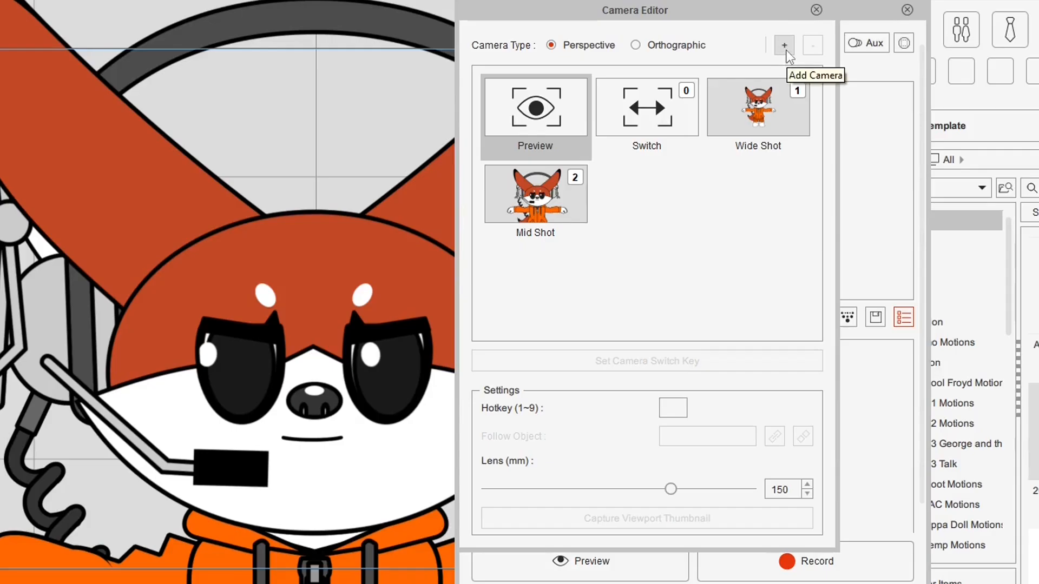
click(696, 128)
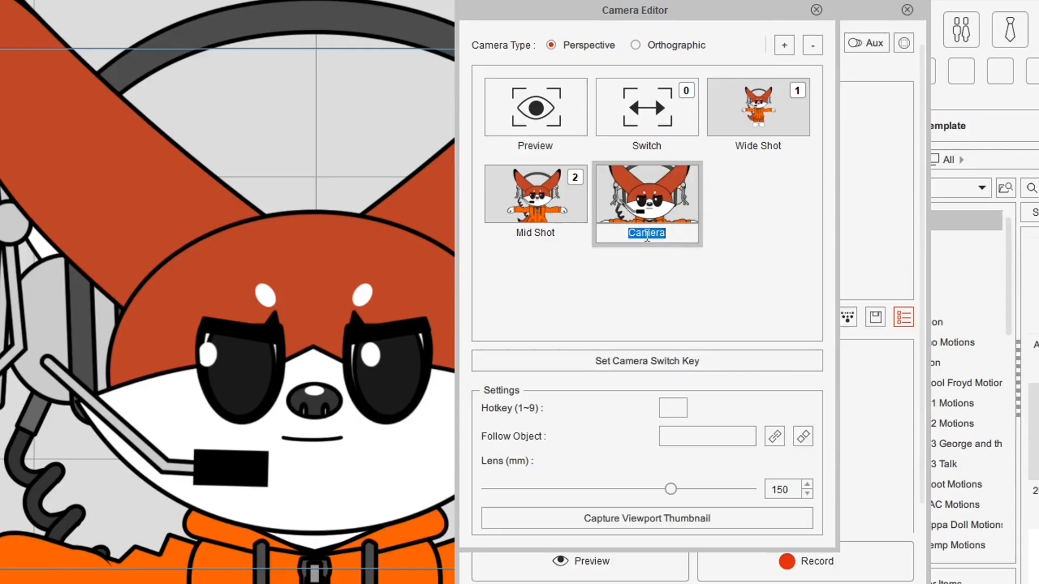
- Rename the third camera Close UP and set its hotkey to 3
text(Close UP)
key(Return)
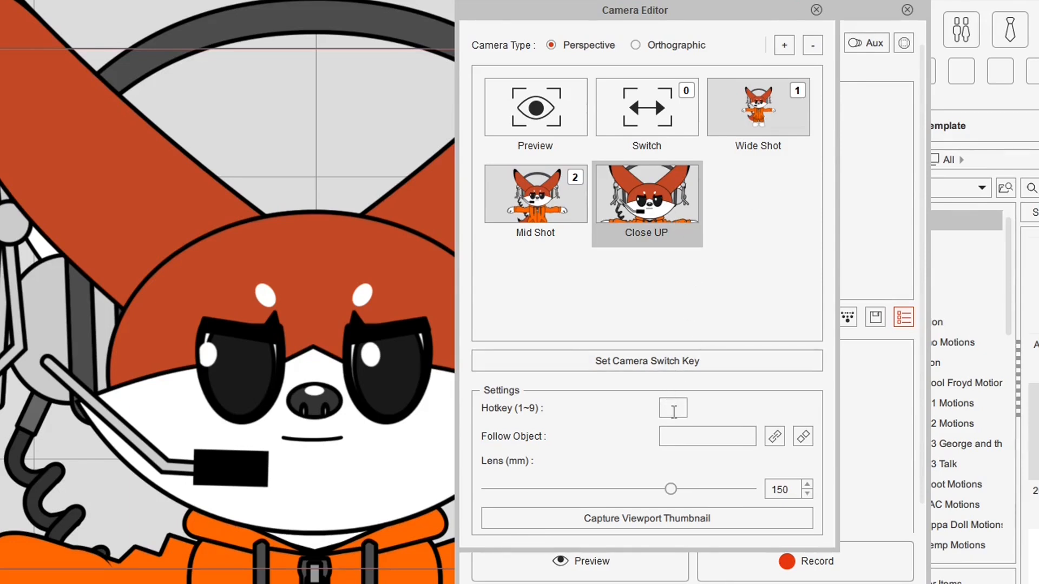
click(726, 478)
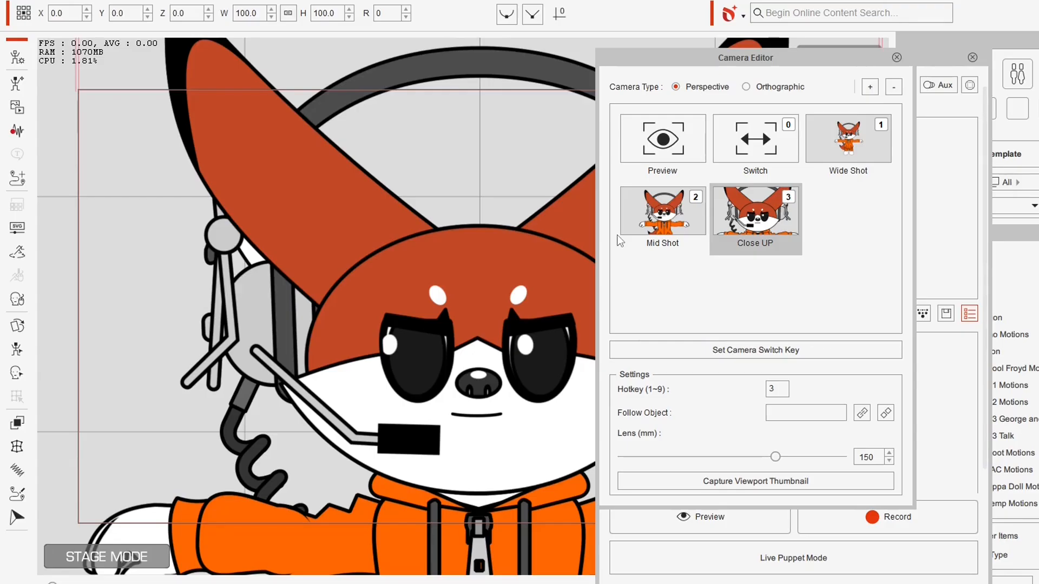
- Test switching between the Wide Shot, Mid Shot and Close UP cameras with their hotkeys, and close the Camera Editor
key(1)
key(2)
key(3)
key(1)
key(2)
key(3)
key(1)
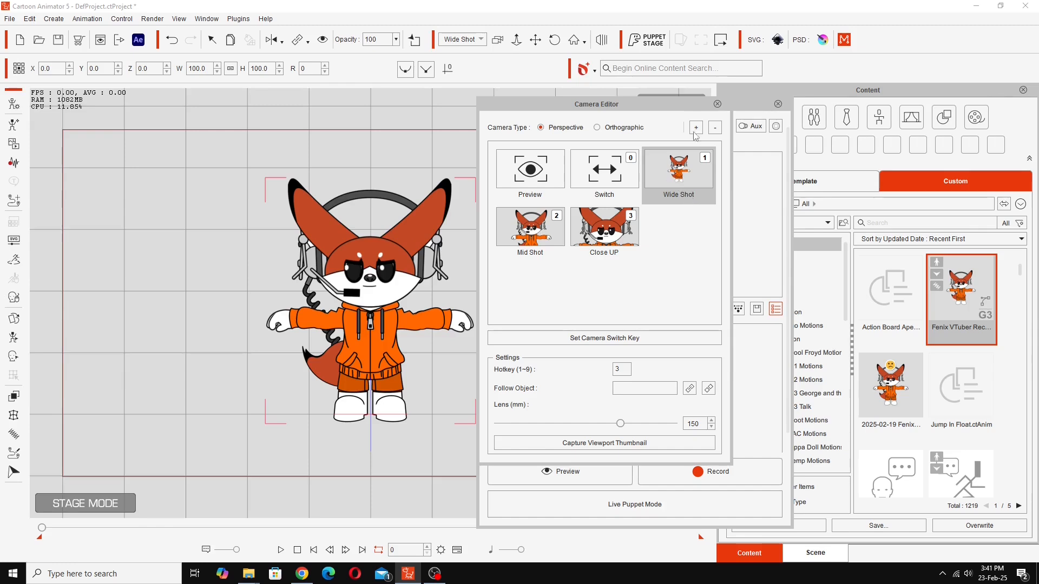
click(717, 104)
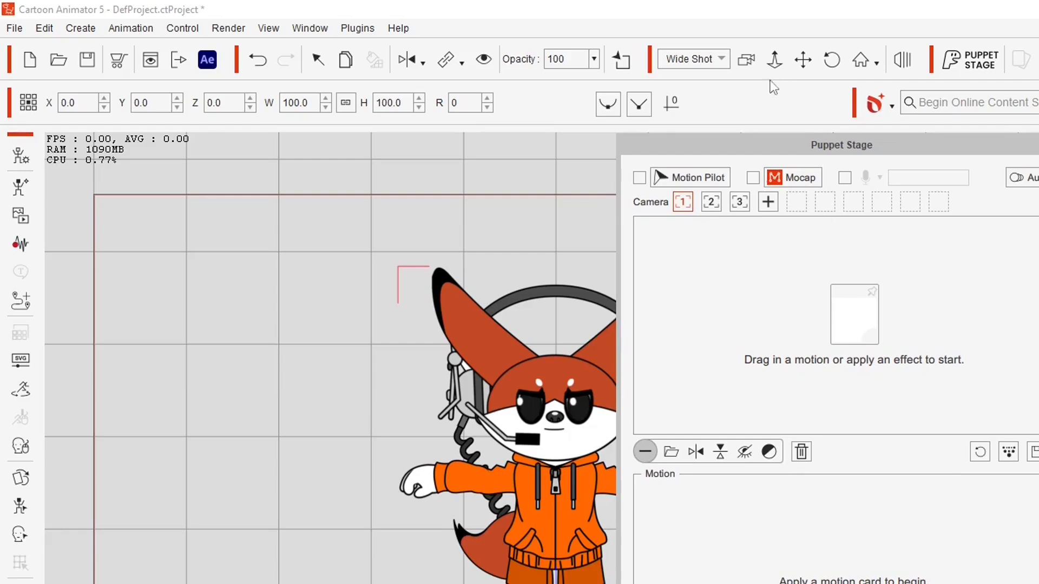
- Reframe the whole fox off-centre in the Preview camera and reopen the Puppet Stage for it
click(722, 59)
click(709, 73)
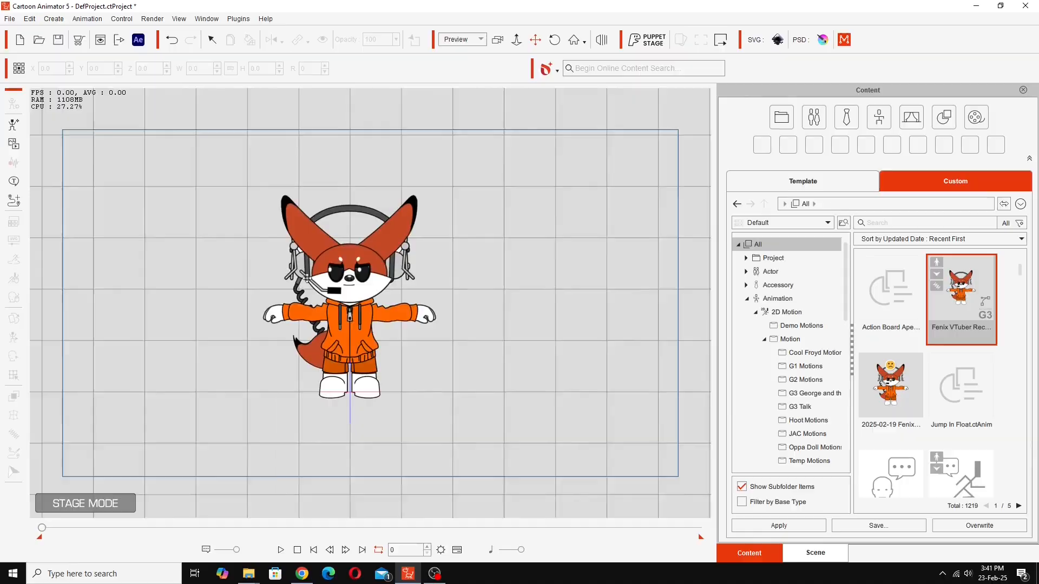
drag(233, 289, 239, 177)
key(z)
click(535, 40)
drag(299, 302, 319, 298)
click(282, 372)
click(681, 40)
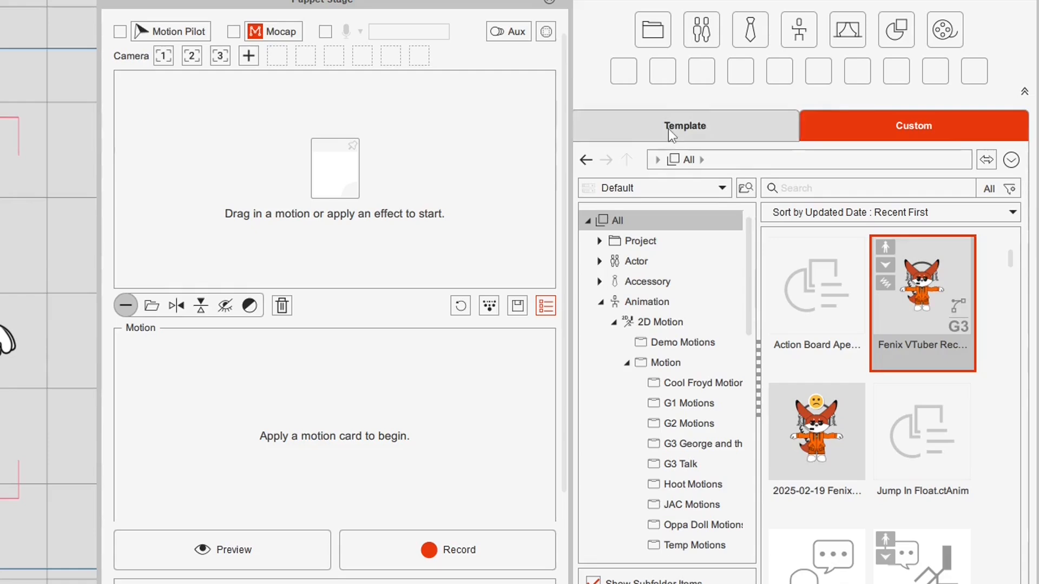
- Open the Animation pack in the free template resources and browse the G3 Human male Front motions
click(667, 129)
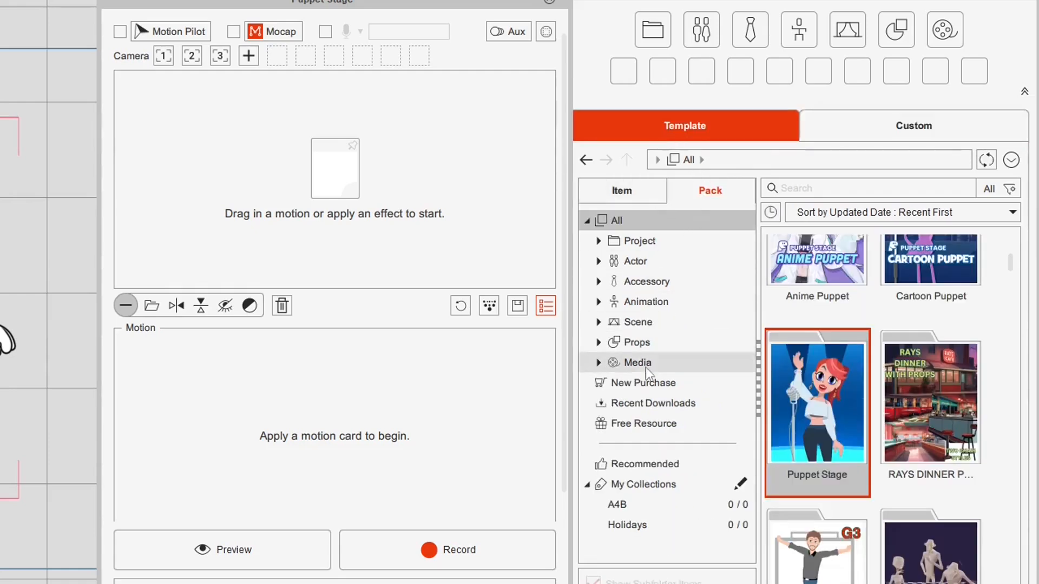
click(639, 425)
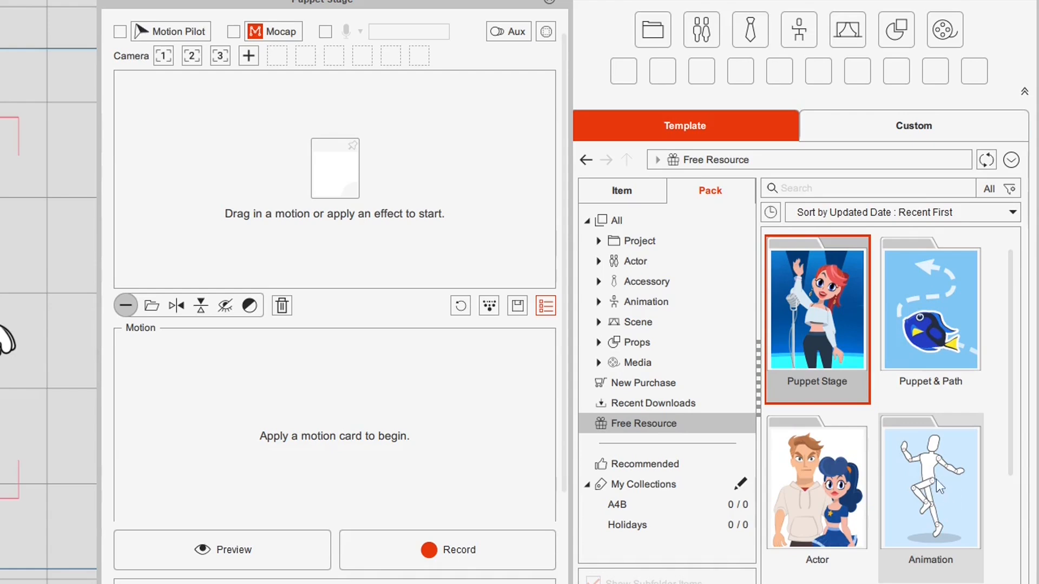
double_click(917, 465)
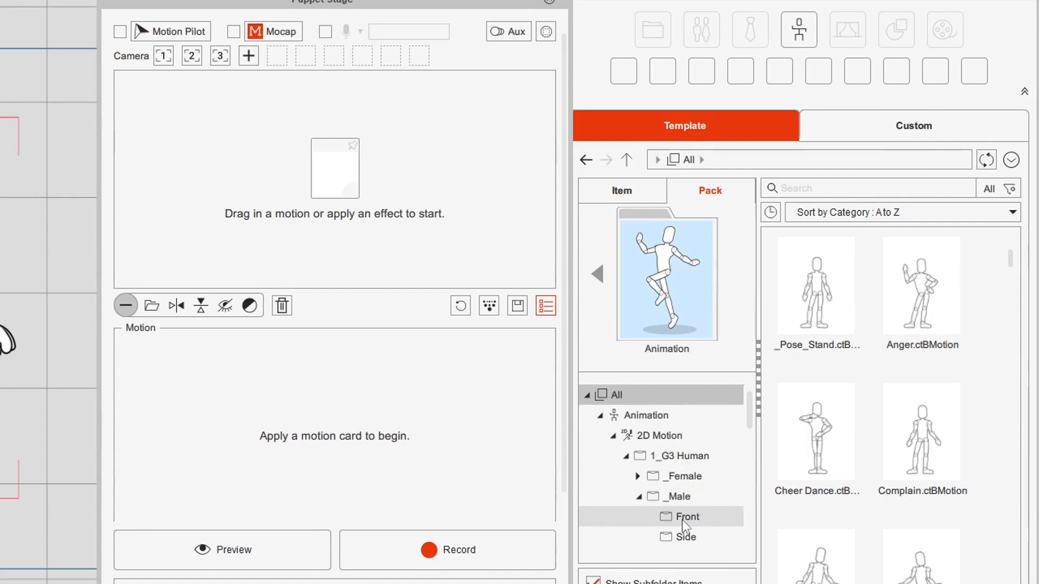
click(700, 521)
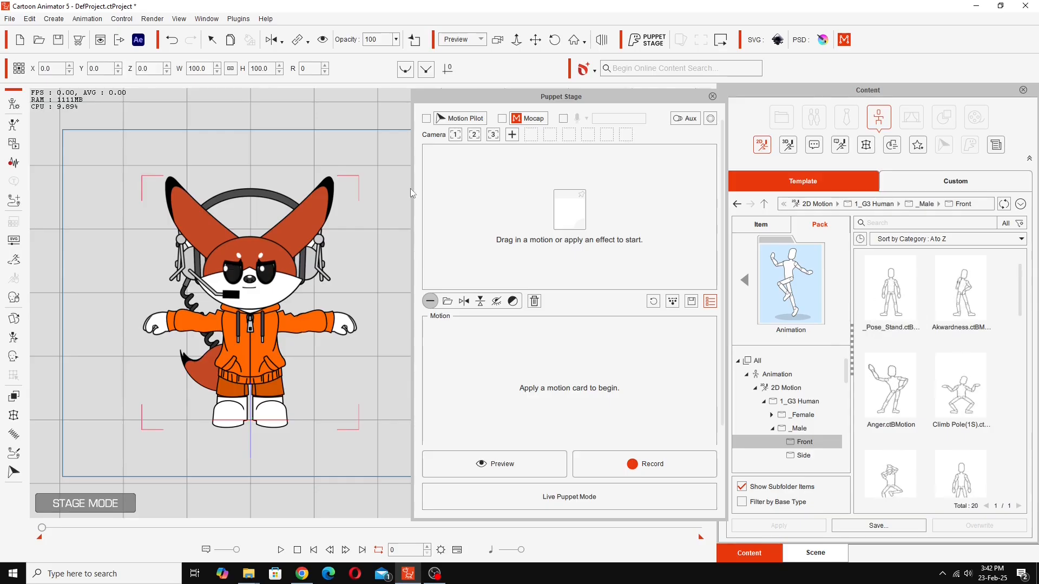
drag(1021, 296, 1021, 363)
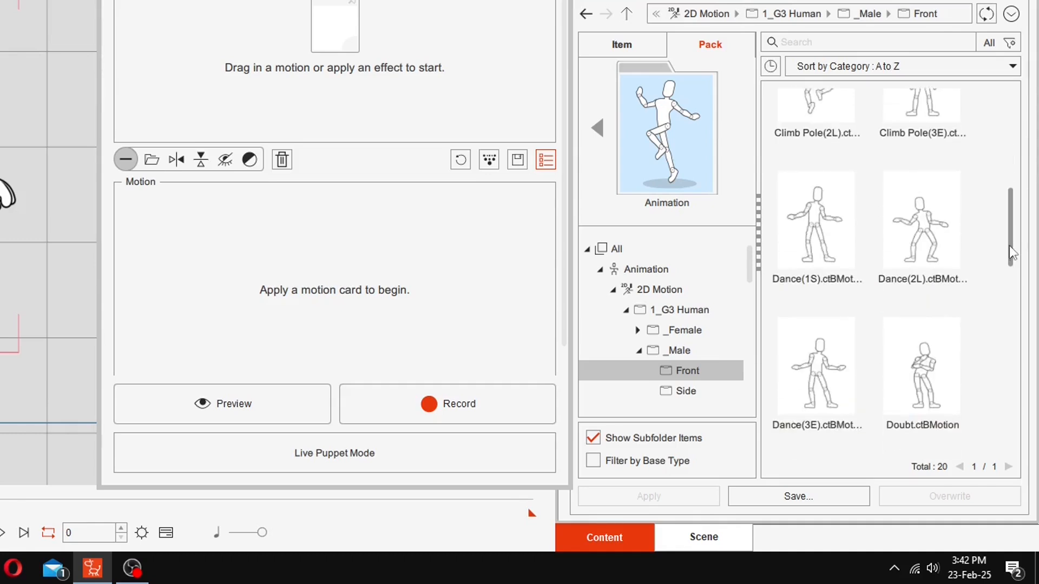
- Add the Idle_Breath motion to the Puppet Stage and cycle its play method until it is set to loop
drag(1011, 252, 1007, 324)
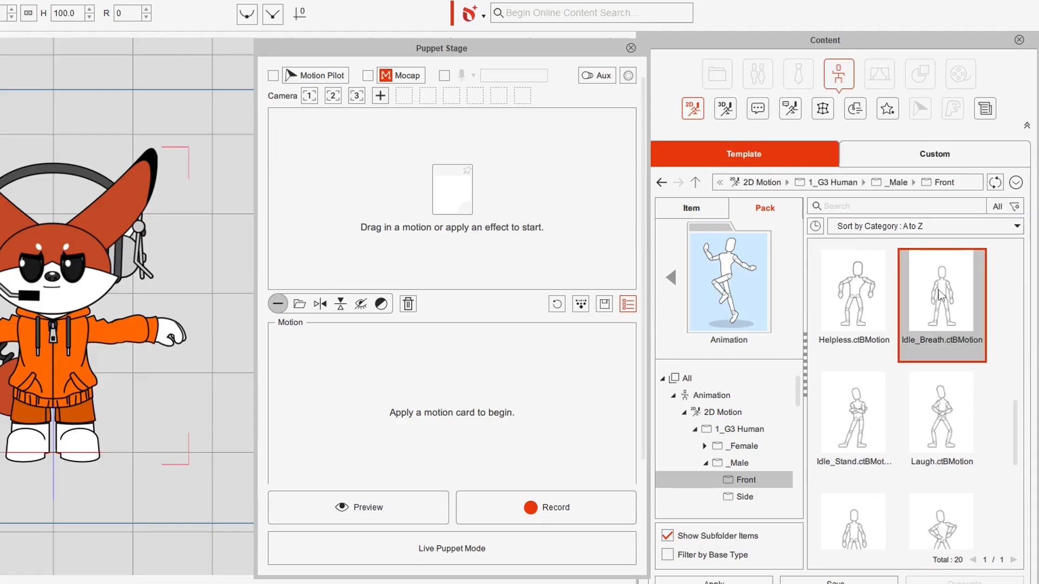
drag(939, 294, 306, 137)
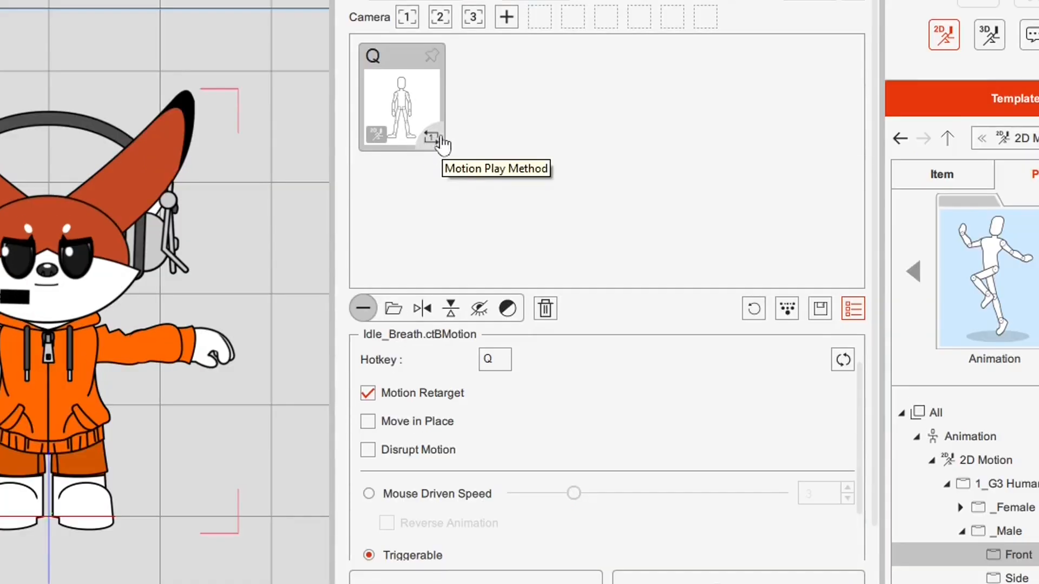
click(431, 140)
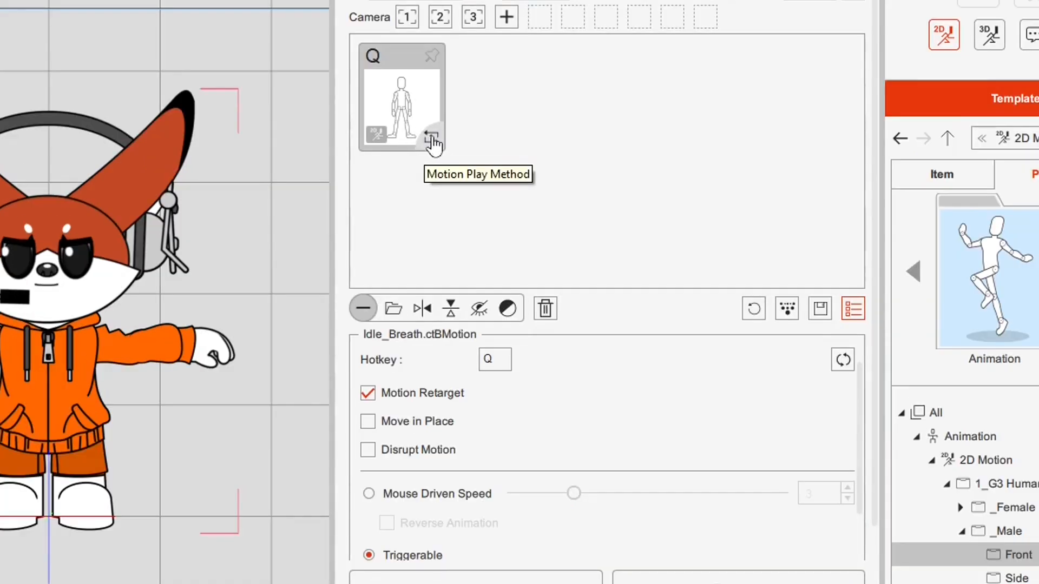
click(432, 141)
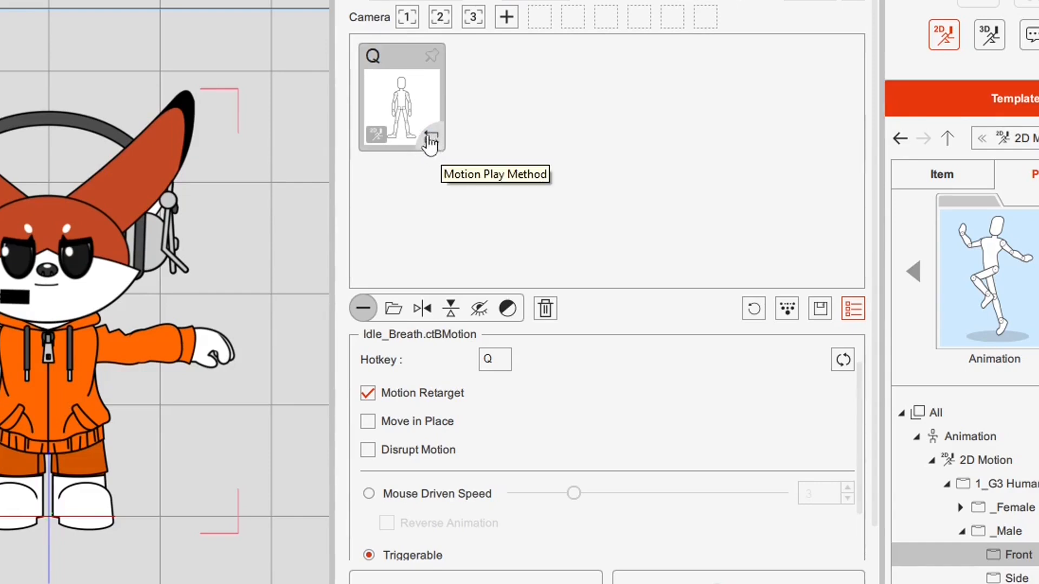
click(431, 142)
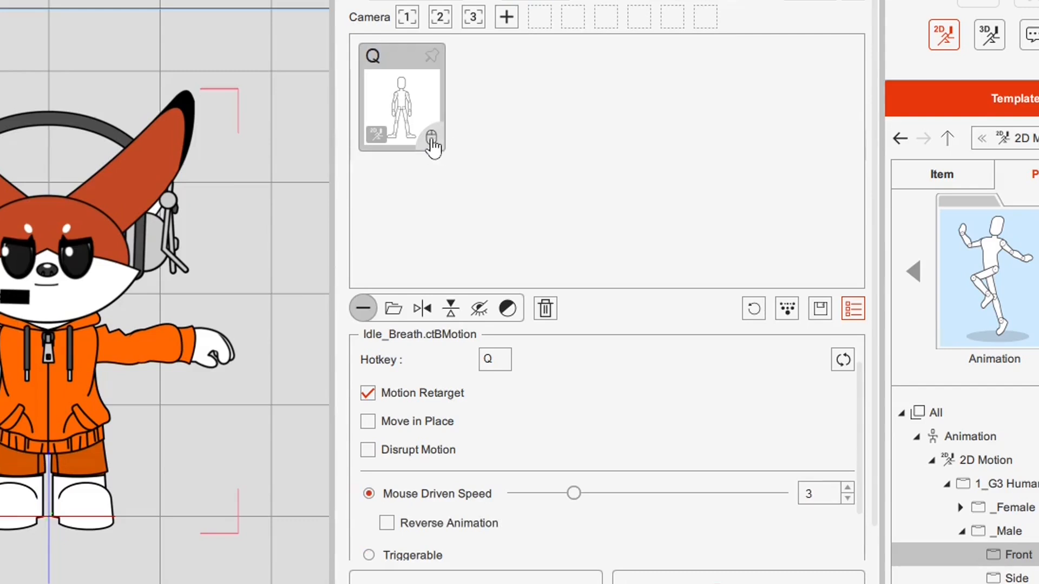
click(432, 142)
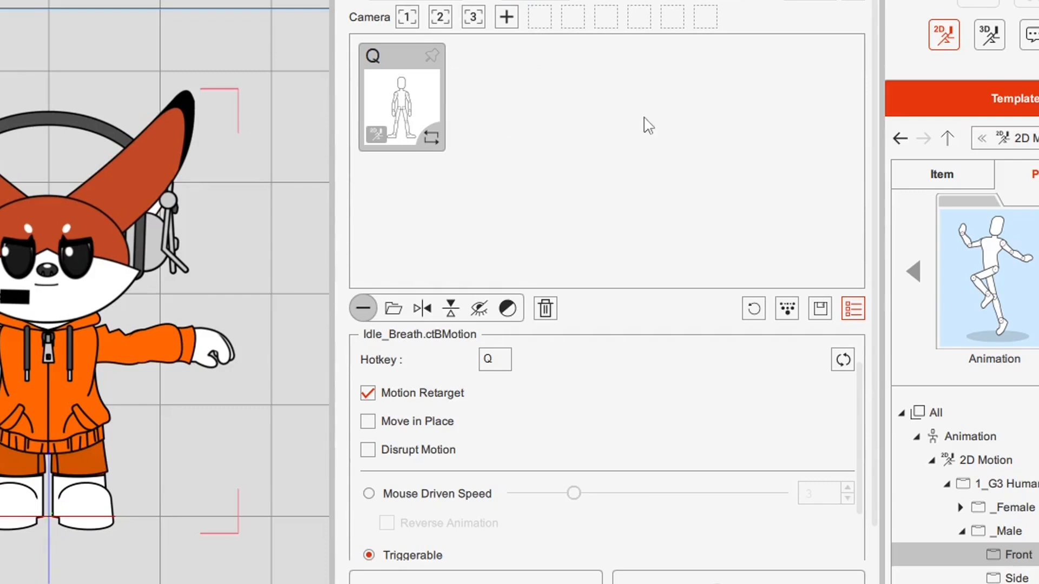
- Pin the Idle_Breath motion card as the always-playing base motion and preview it on the fox
click(442, 60)
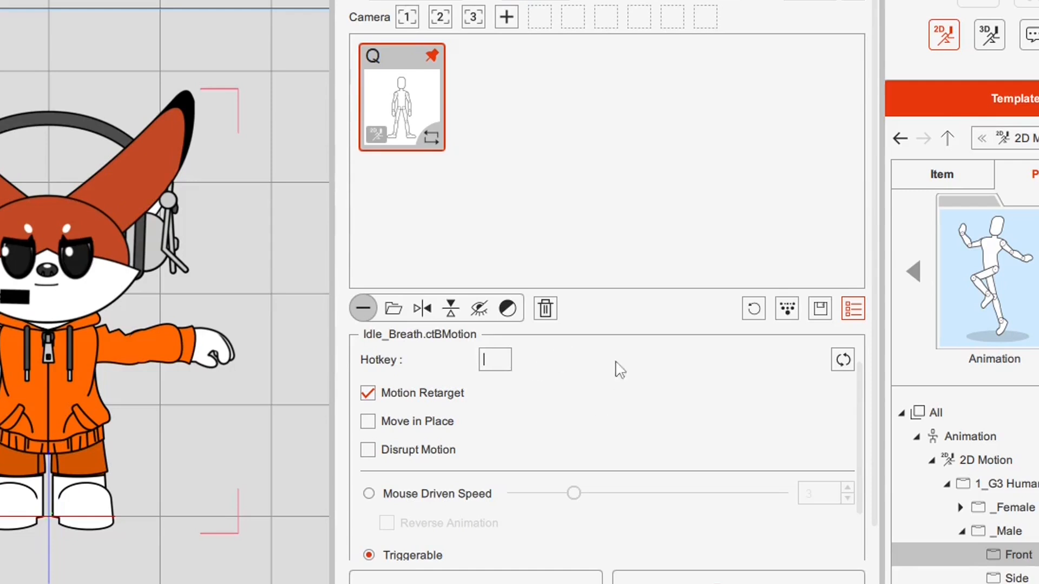
click(602, 247)
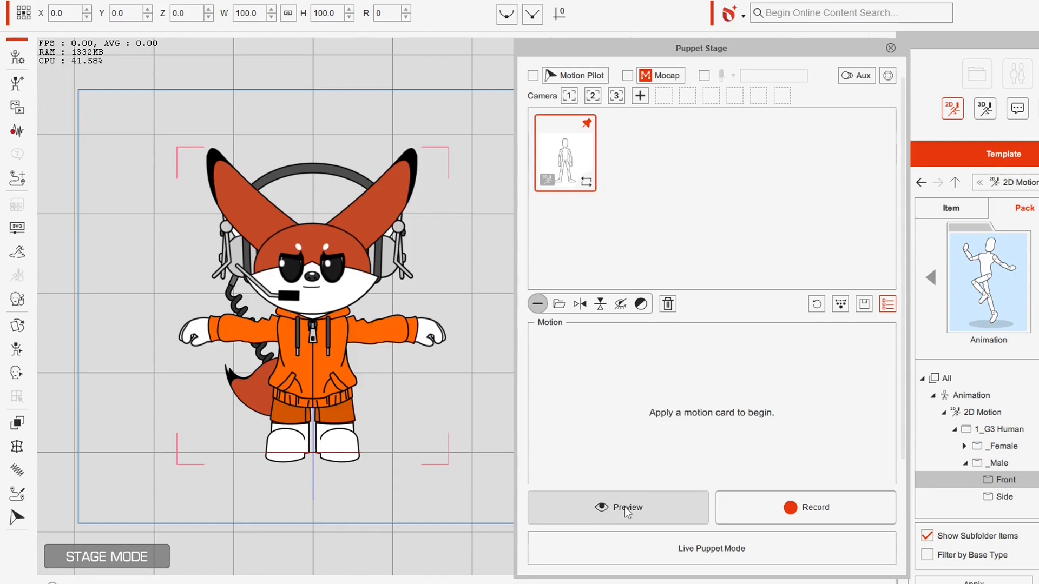
click(624, 507)
key(space)
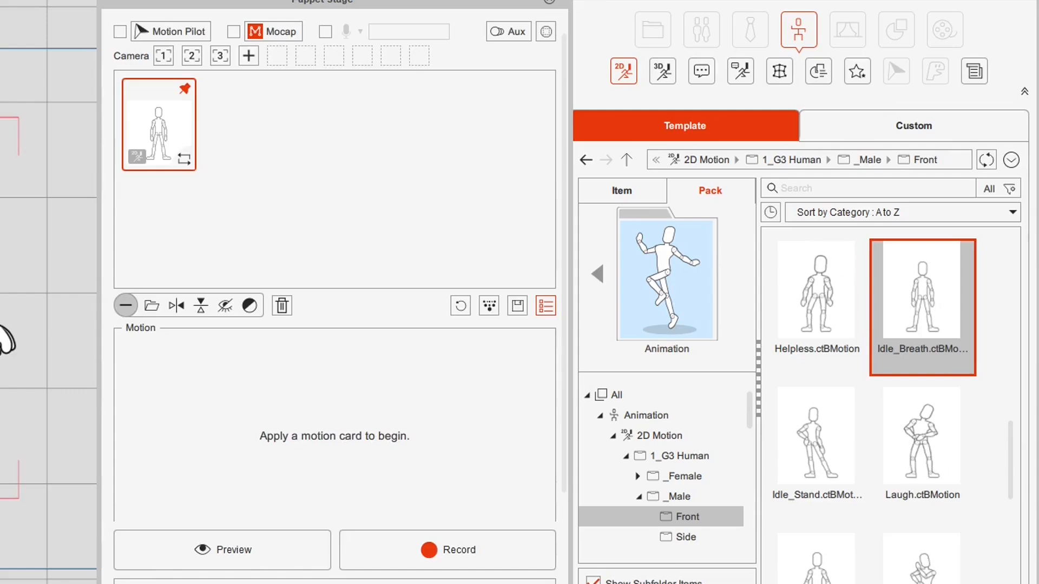
- Add the Dance(2L), Doubt, Helpless and Talk motions to the Puppet Stage from the Male Front motions
drag(1010, 428, 1011, 433)
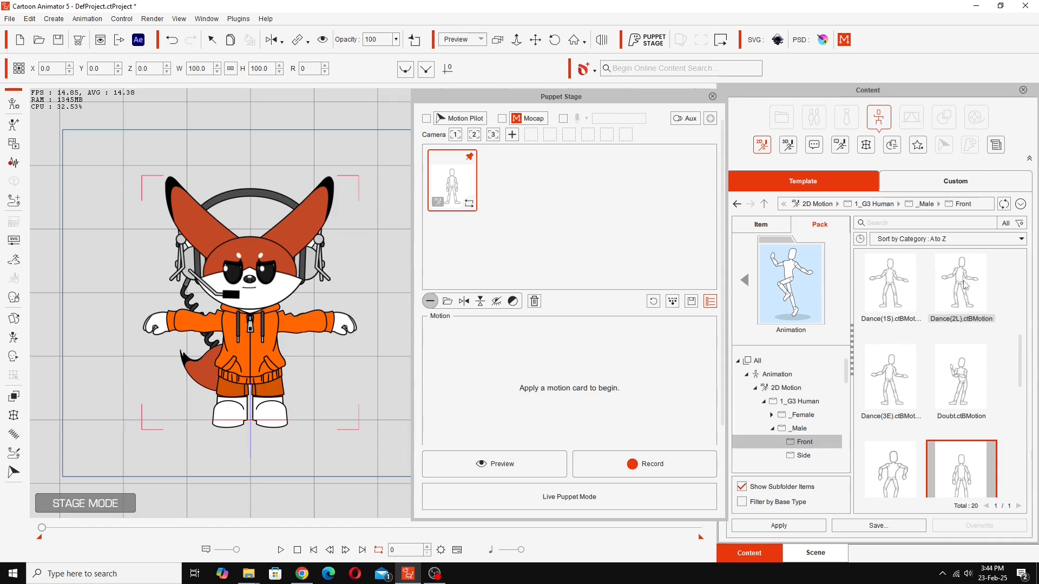
click(966, 286)
drag(965, 286, 503, 157)
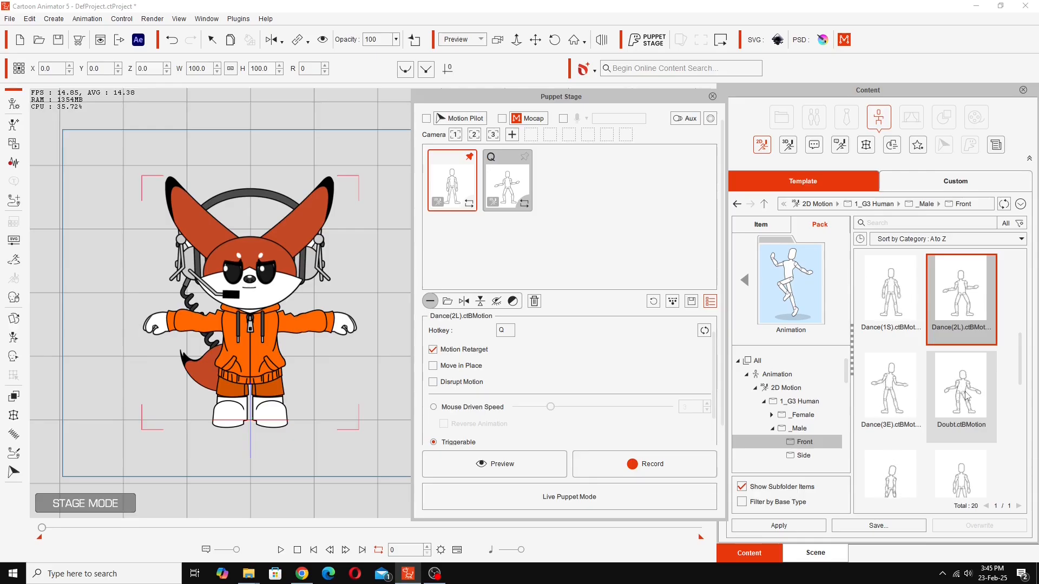
drag(965, 397, 562, 173)
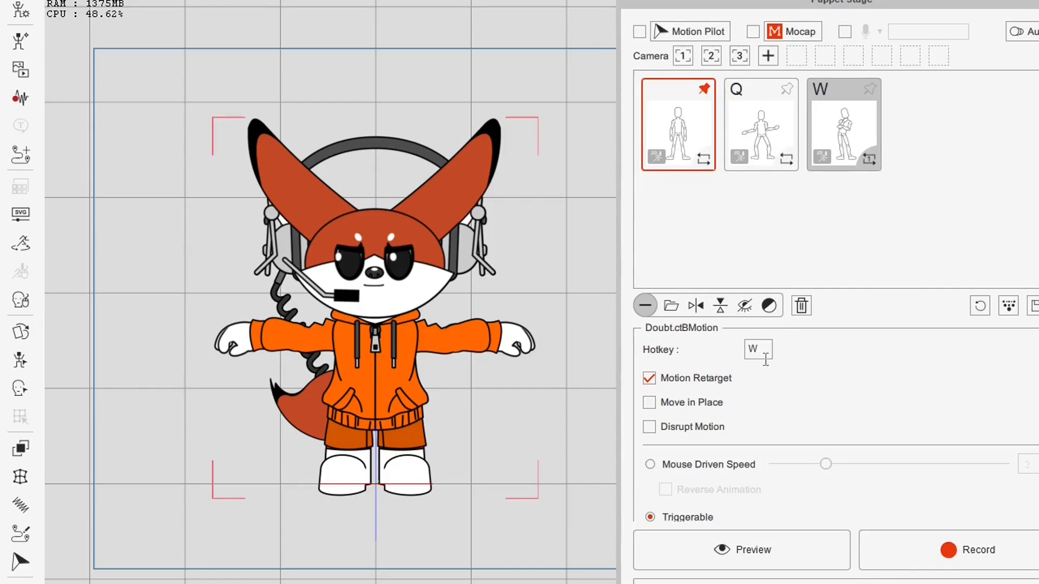
scroll(886, 340, down, 4)
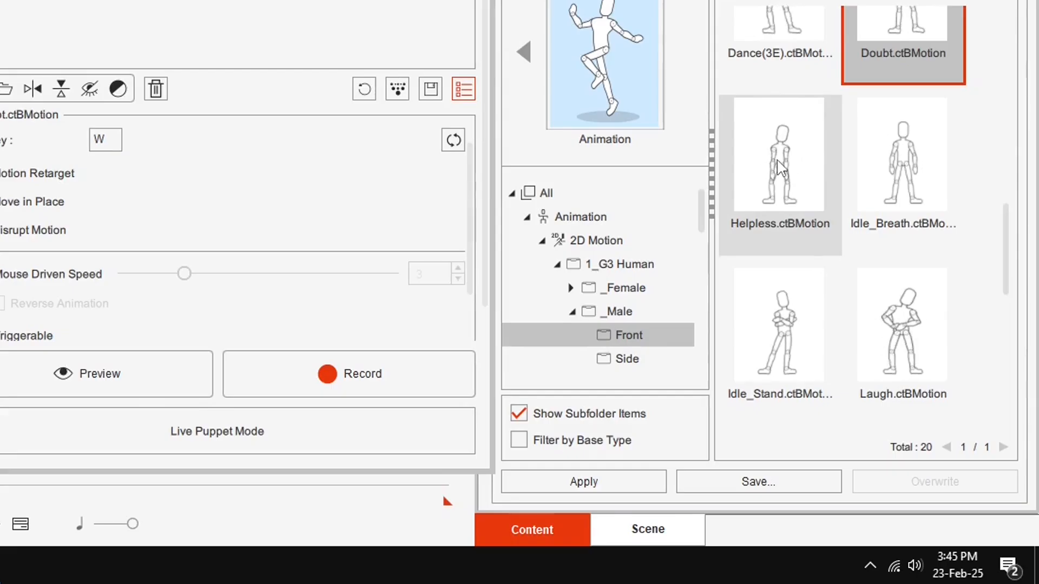
drag(780, 168, 344, 0)
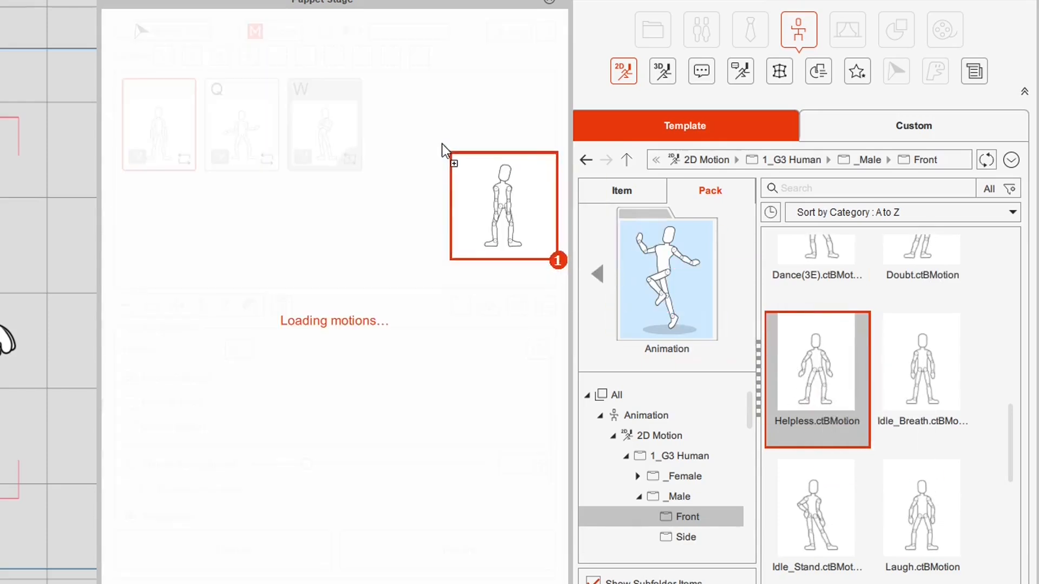
scroll(888, 378, down, 3)
drag(922, 517, 460, 114)
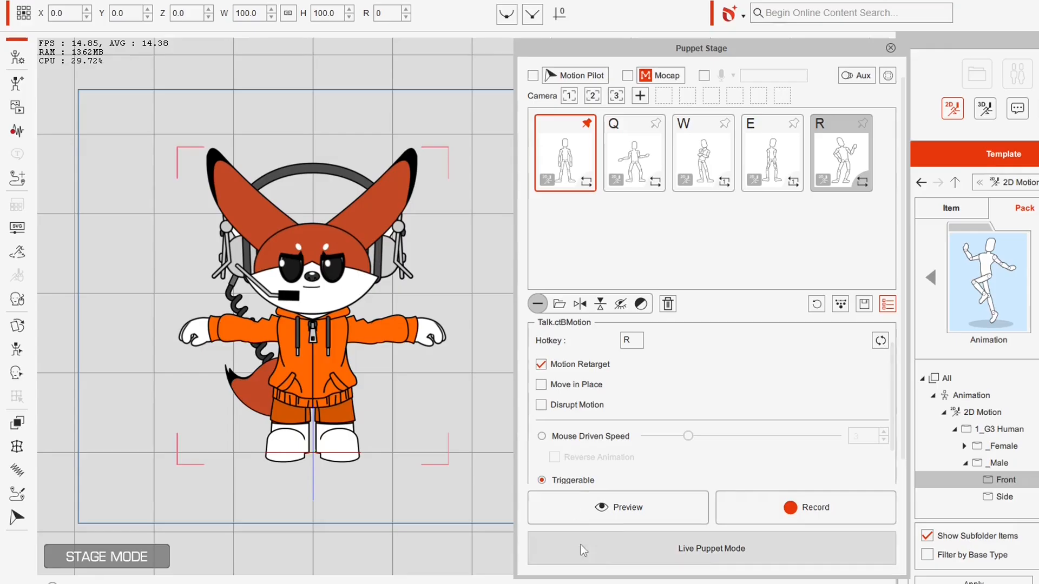
- Preview the Puppet Stage and trigger the dance, doubt, helpless and talk motions in turn with hotkeys Q, W, E and R
click(610, 513)
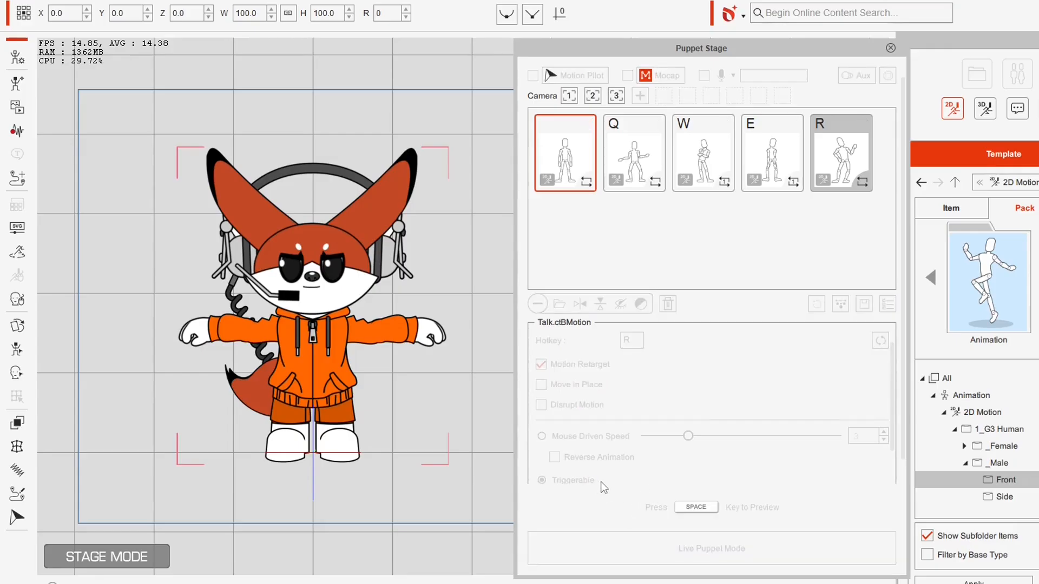
key(space)
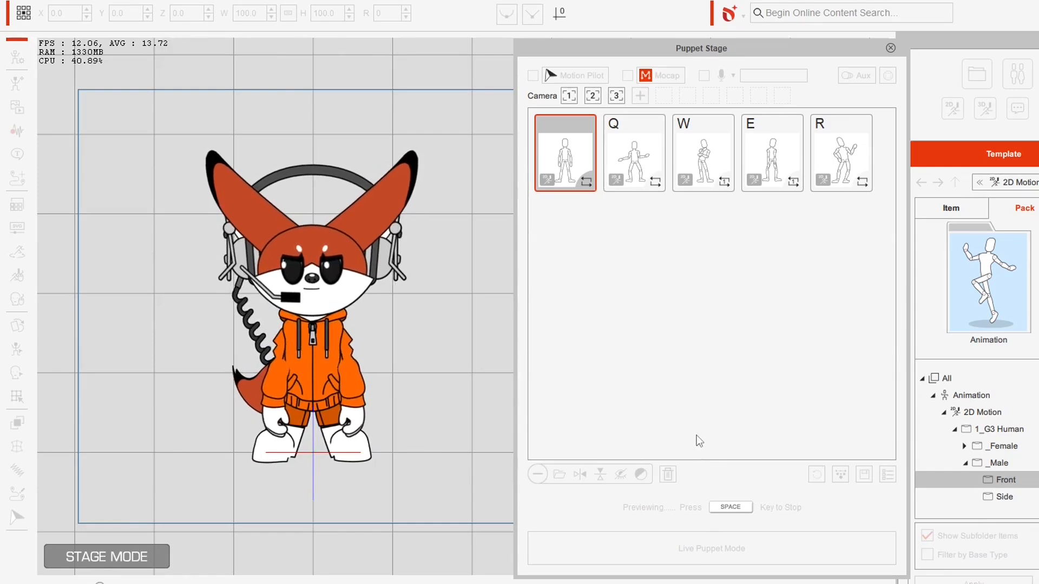
key(q)
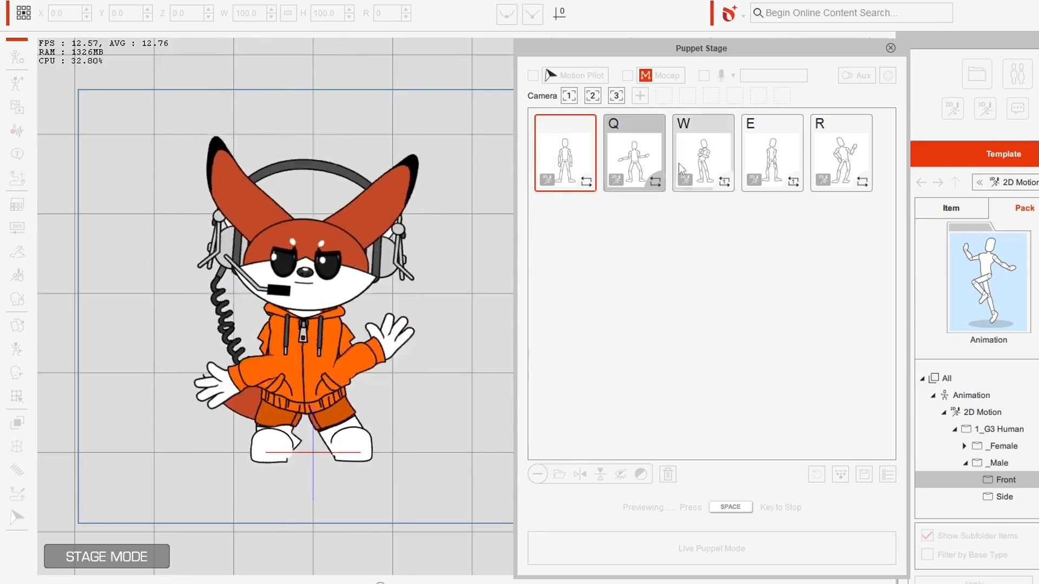
key(w)
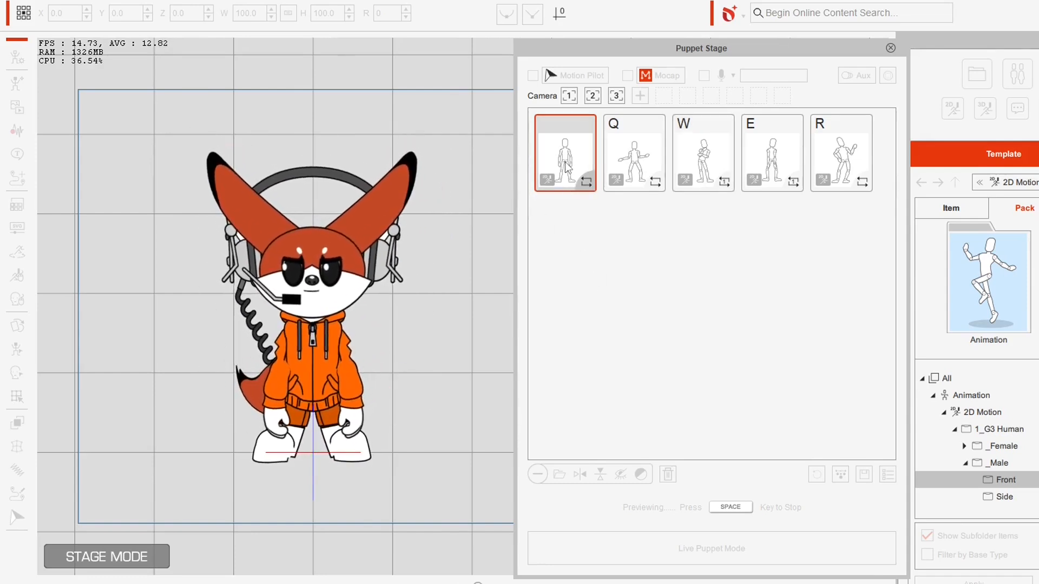
key(e)
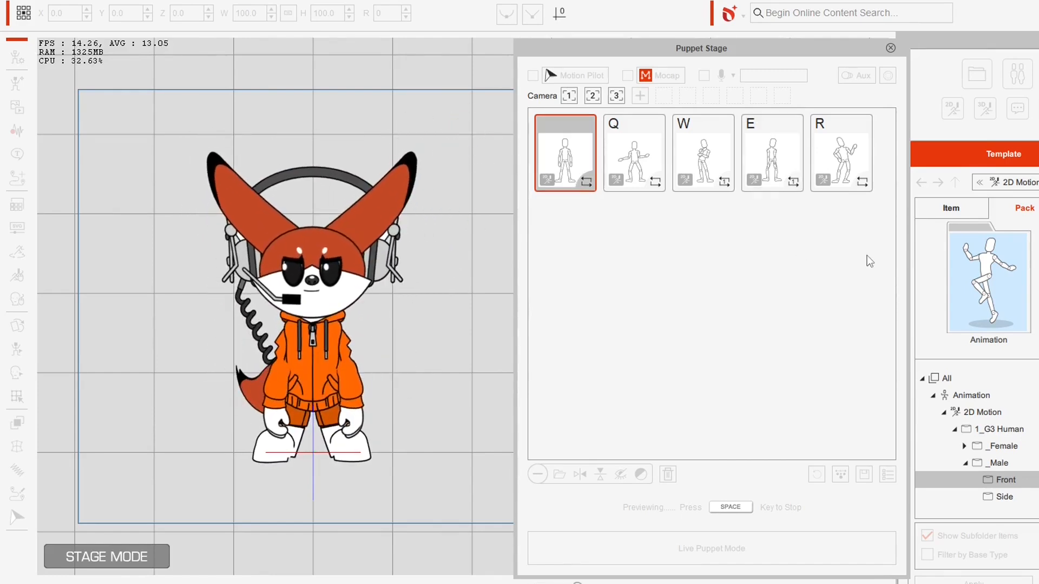
key(r)
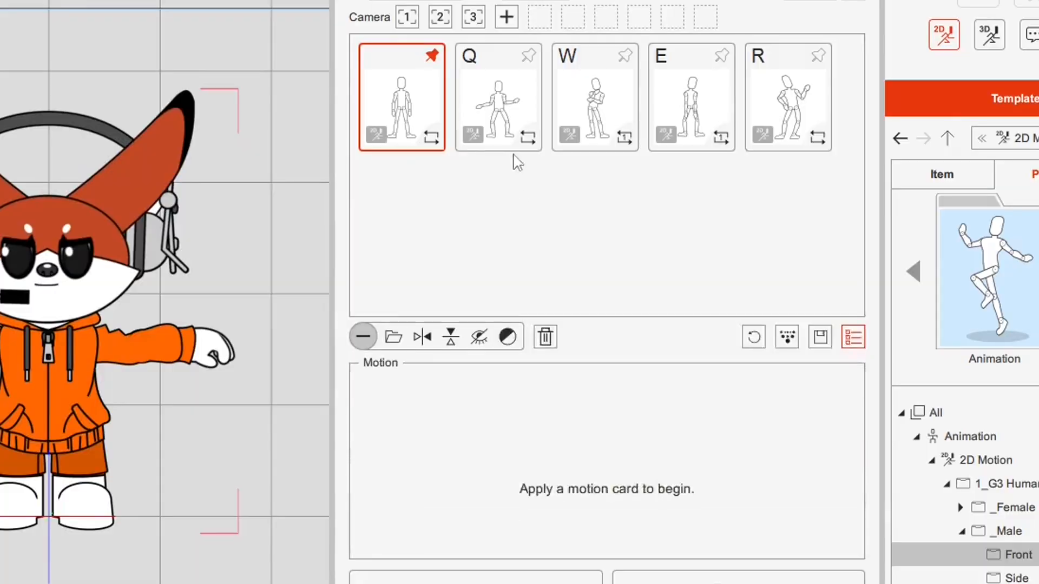
- Assign the hotkey Y to the pinned Idle_Breath motion
mouse_move(387, 68)
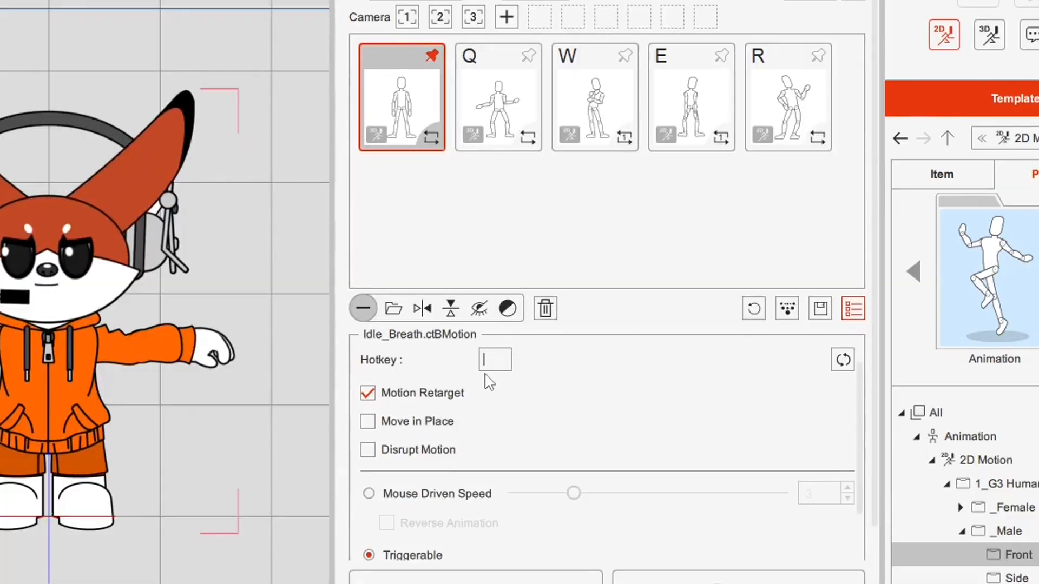
key(Return)
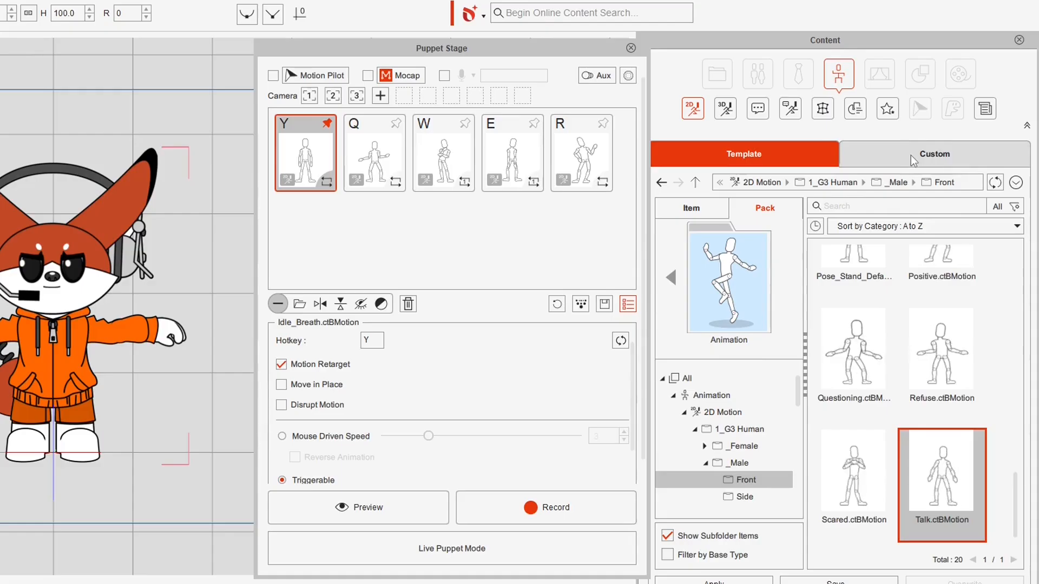
- Save the setup by overwriting the custom Puppet Stage item 2025-02-19 Fenix Puppet Stage
click(937, 182)
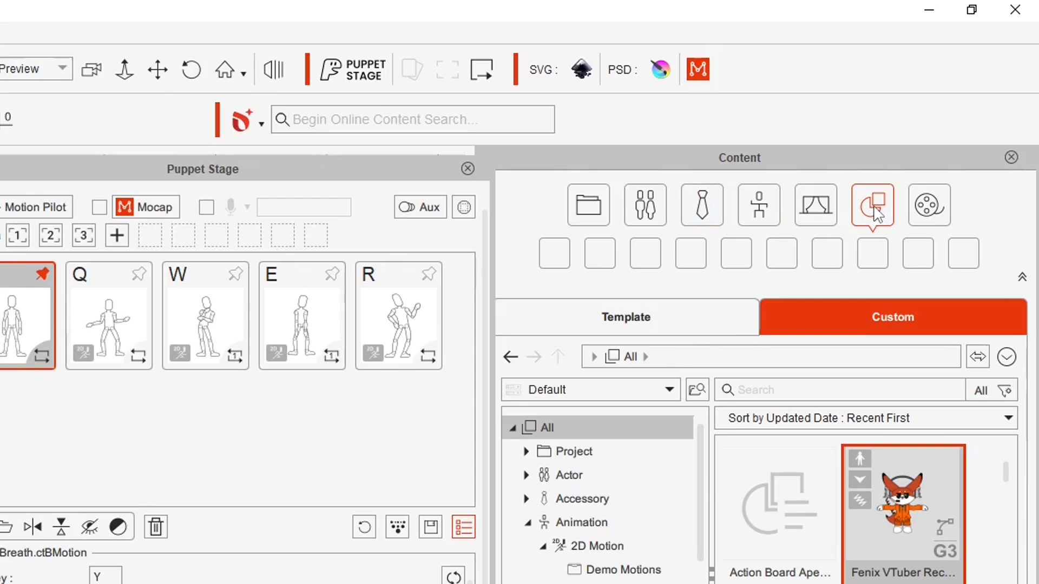
click(588, 208)
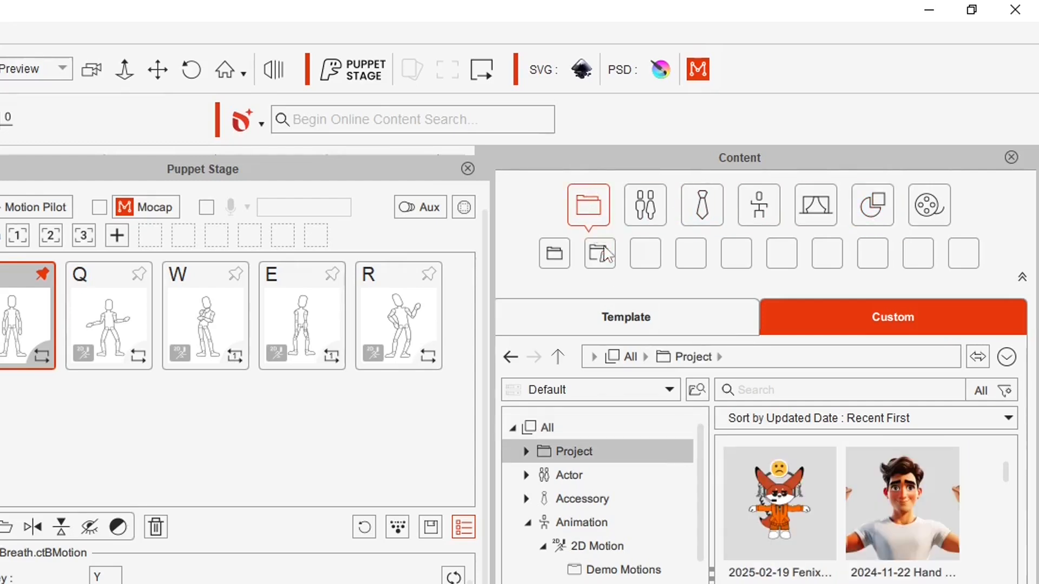
click(599, 259)
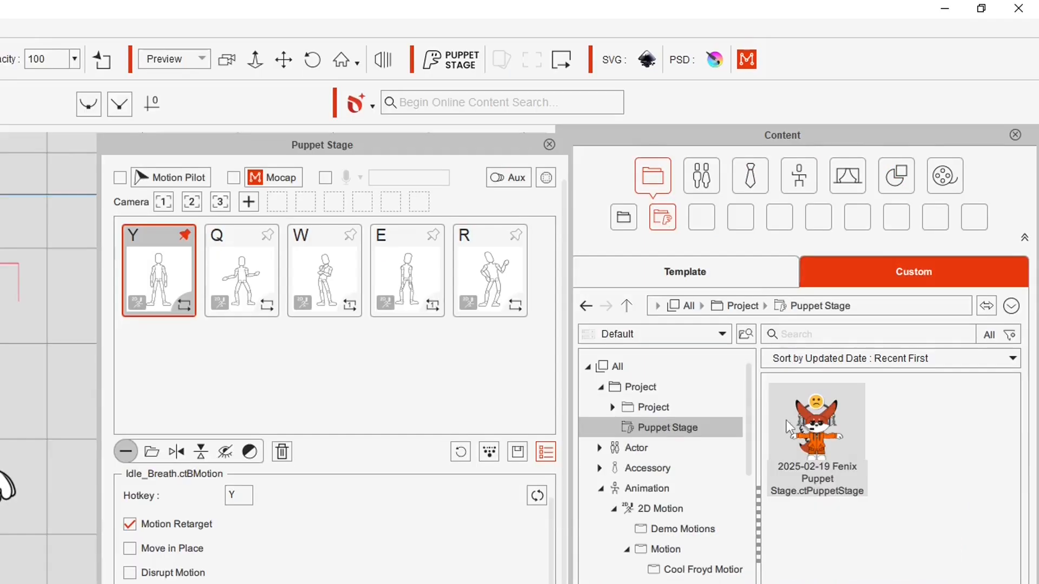
click(824, 436)
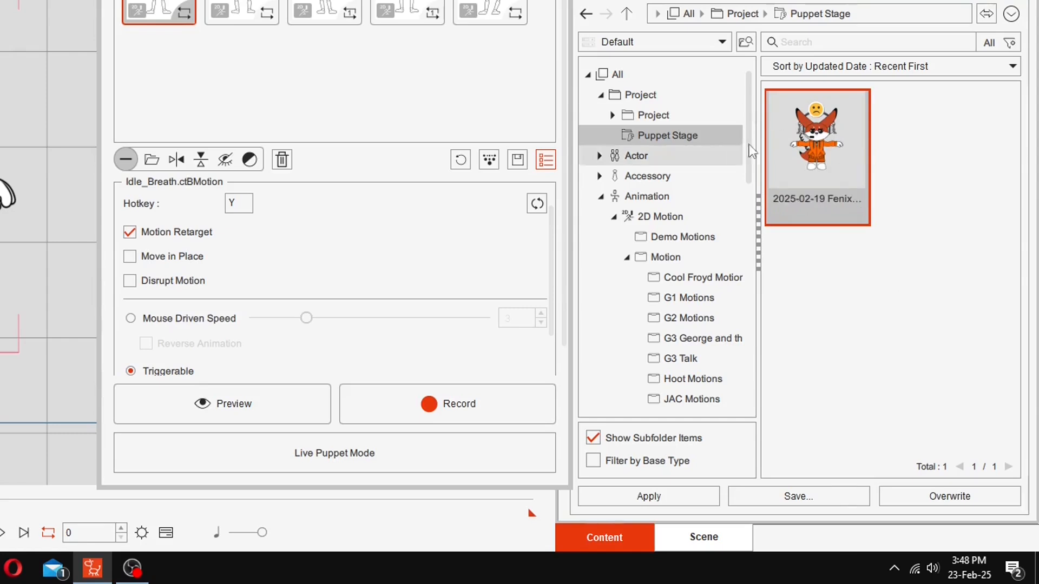
click(950, 498)
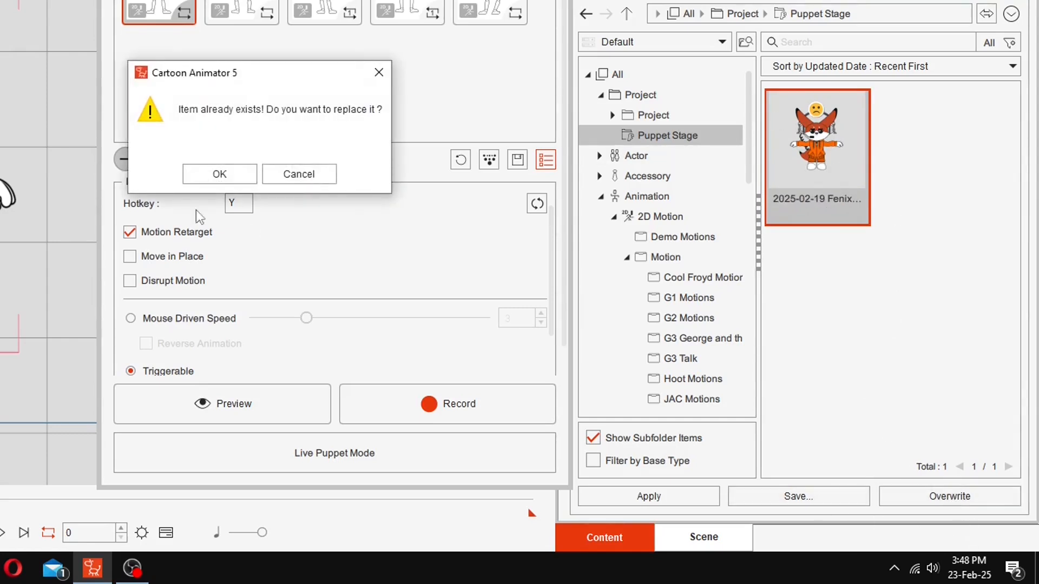
click(219, 174)
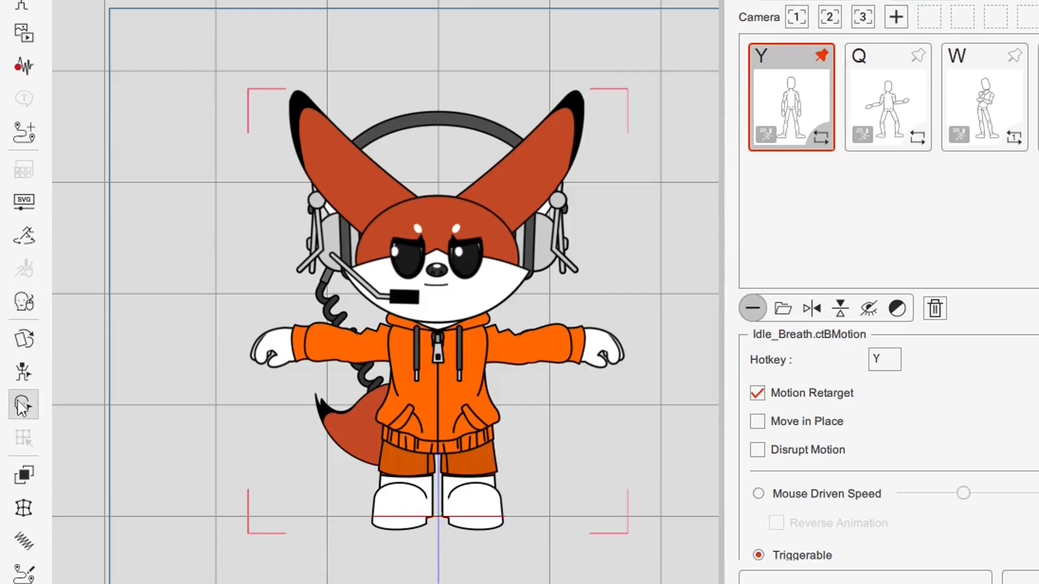
- Open the Face Key Editor on its expression templates and show the fox's Face tracks in the Timeline
click(22, 405)
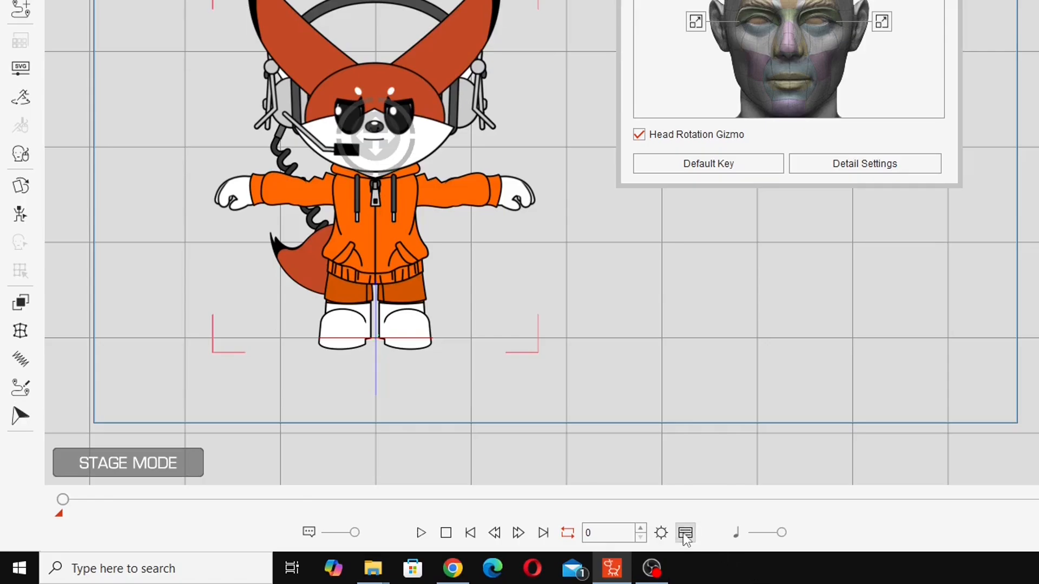
click(684, 533)
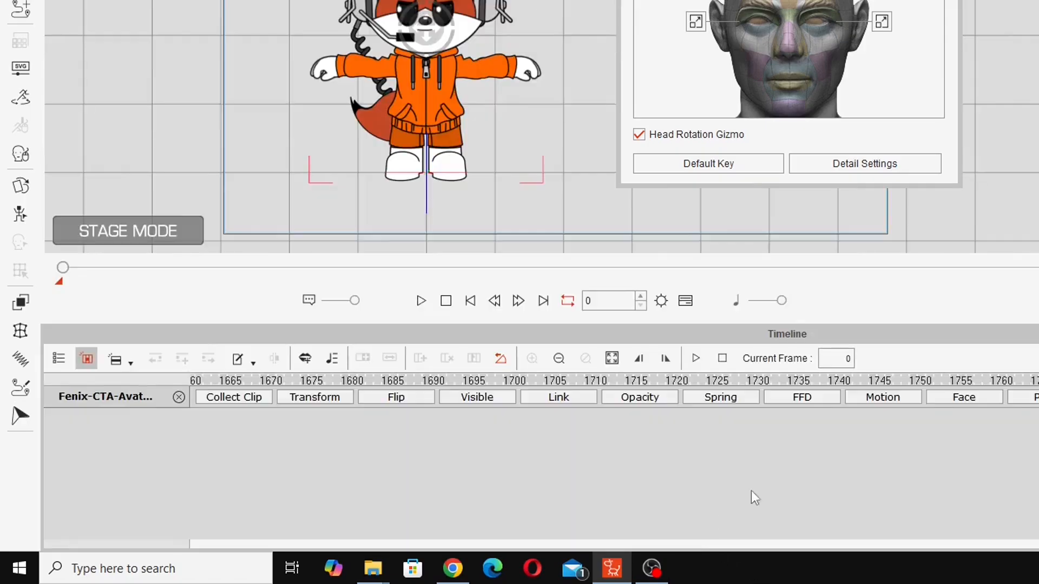
click(963, 398)
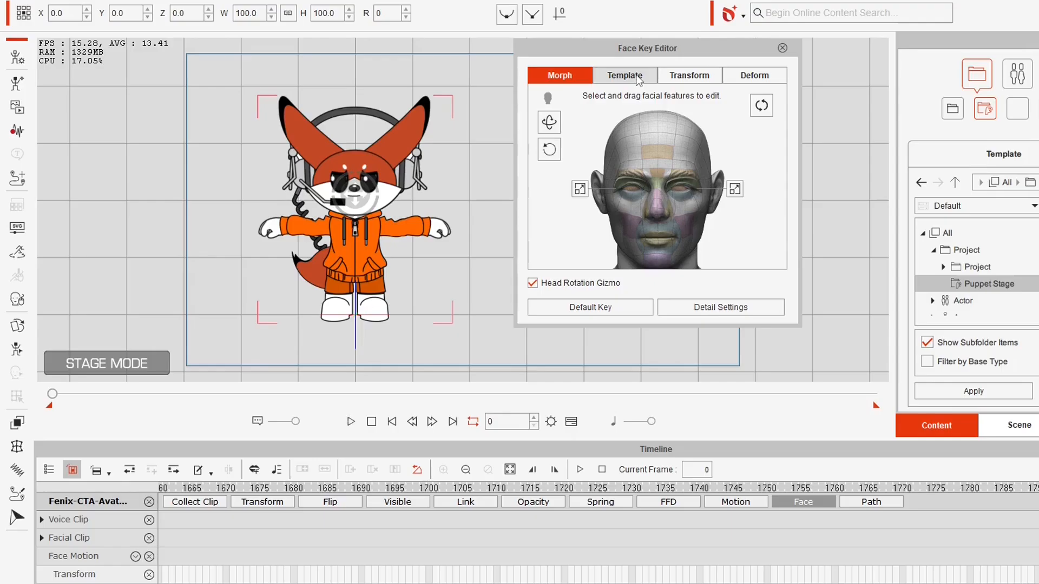
click(749, 0)
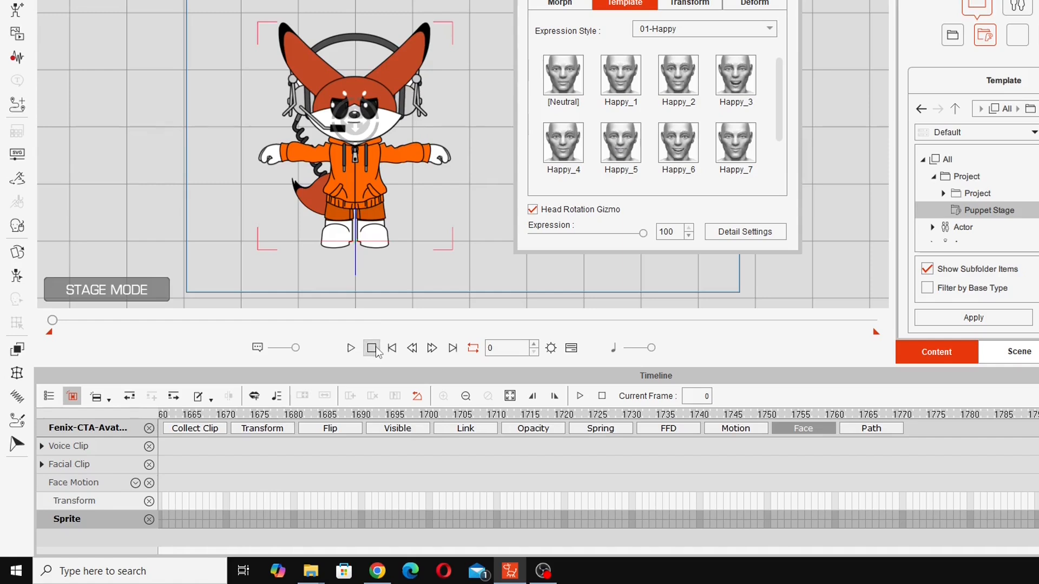
- Apply the Happy_1 expression to the fox at frame 24
click(376, 349)
drag(163, 418, 326, 434)
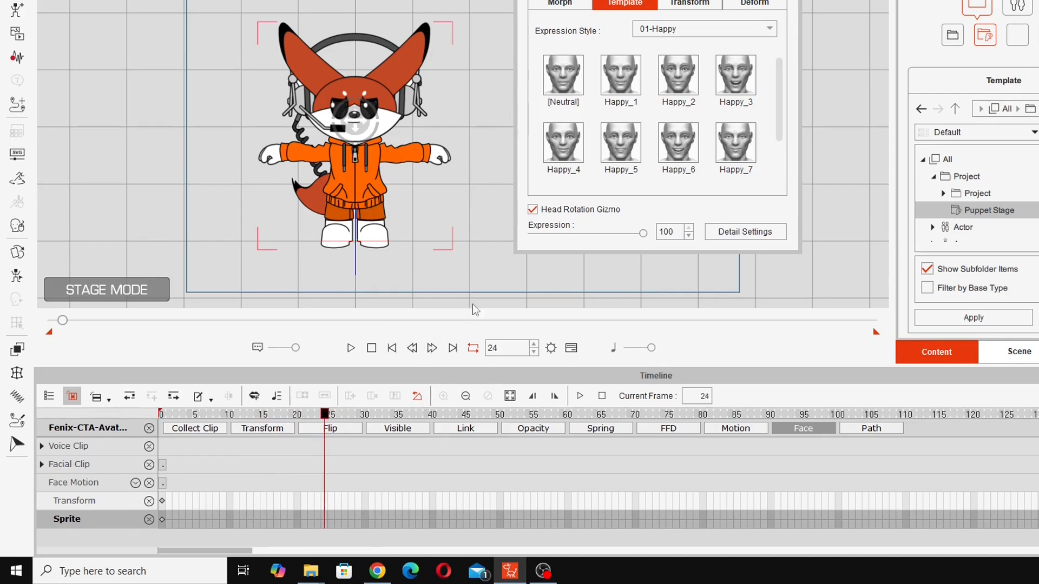
click(625, 74)
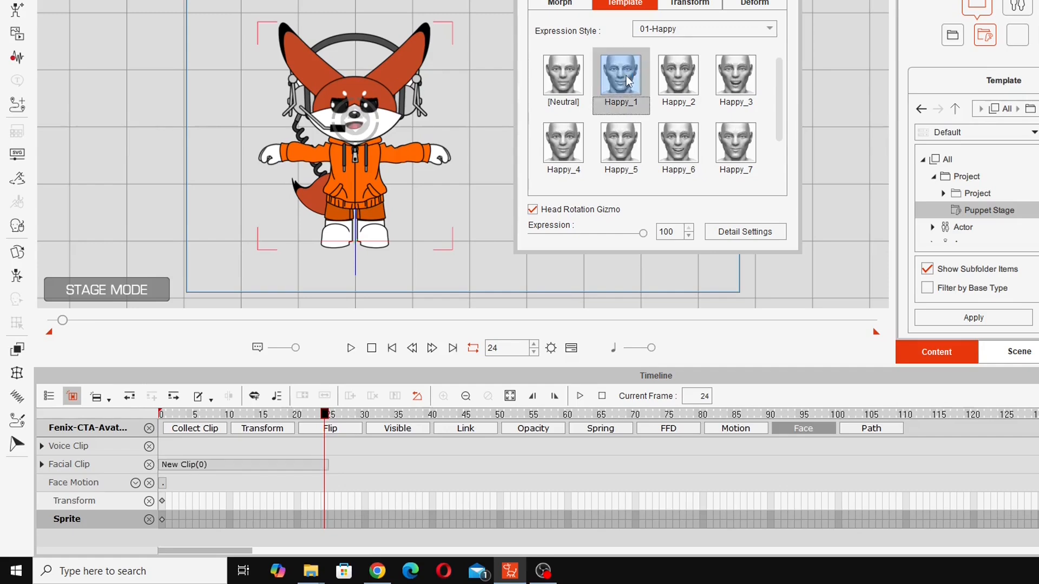
- Apply the Happy_3 expression to the fox's face at frames 24 and 90
click(667, 80)
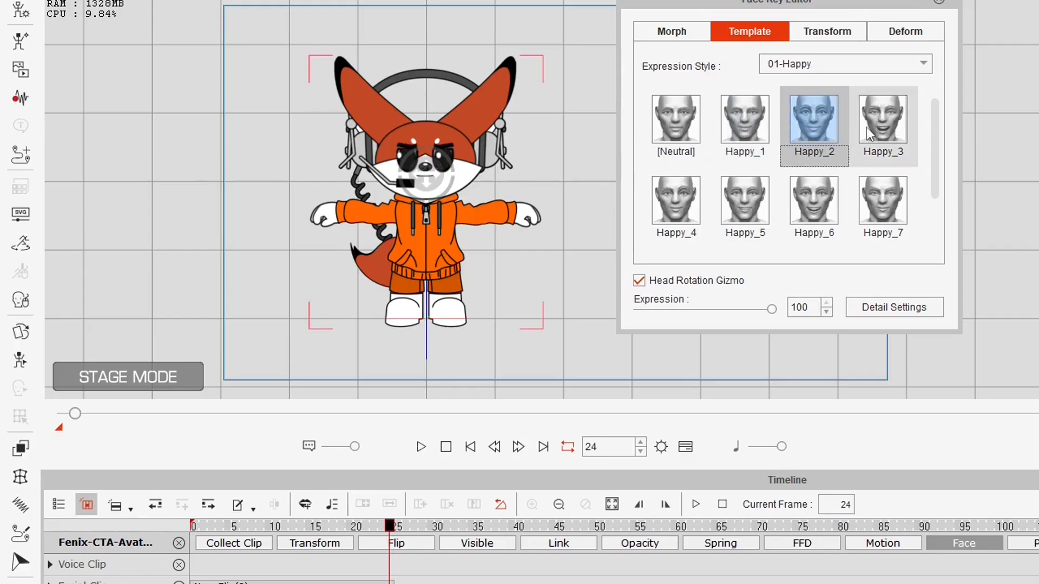
click(872, 127)
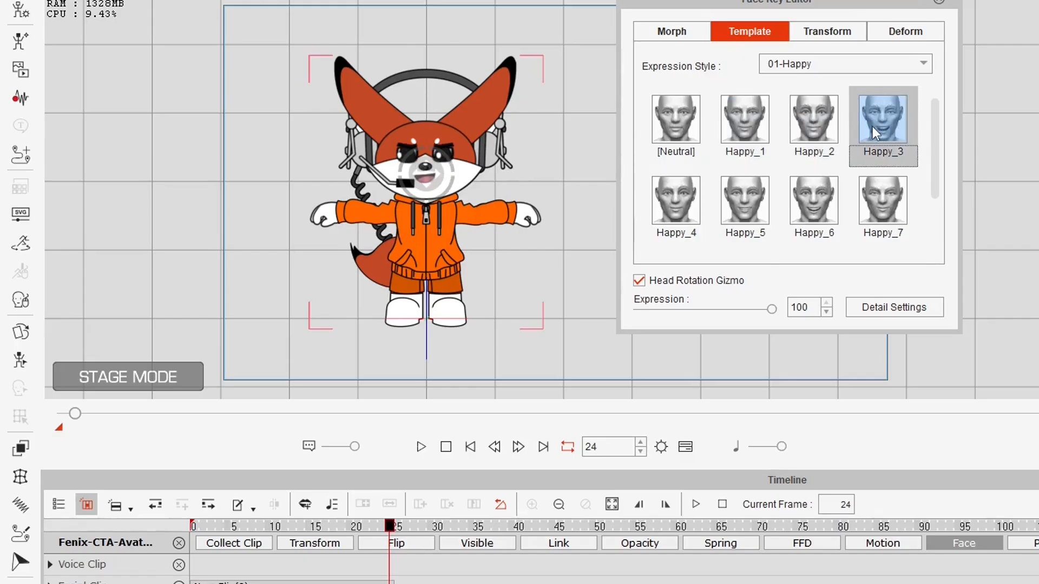
drag(518, 525, 923, 453)
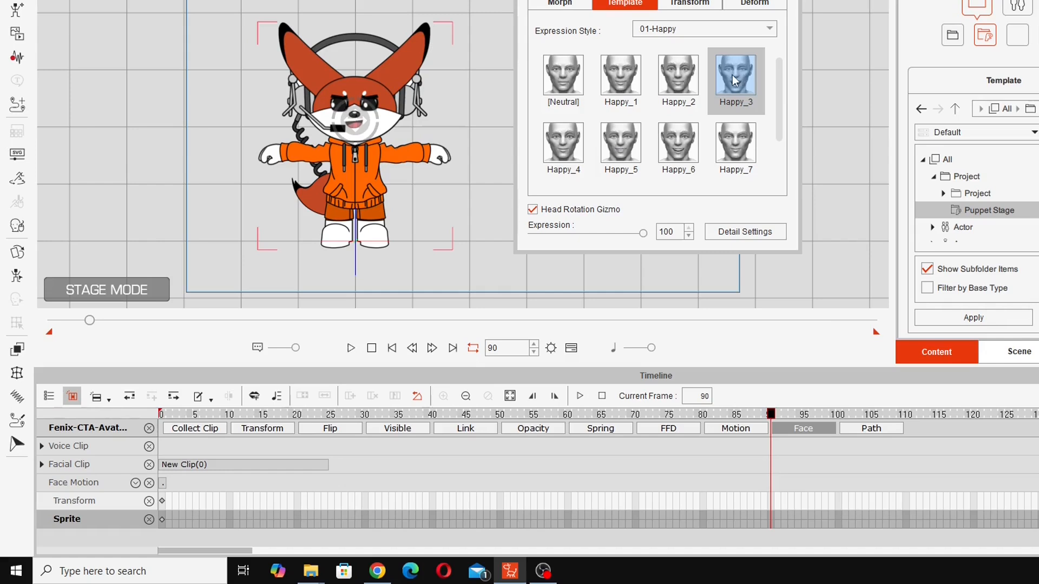
click(735, 80)
- Return the fox's face to the Neutral expression at frame 110 and play back the facial animation from the start
drag(771, 427, 905, 434)
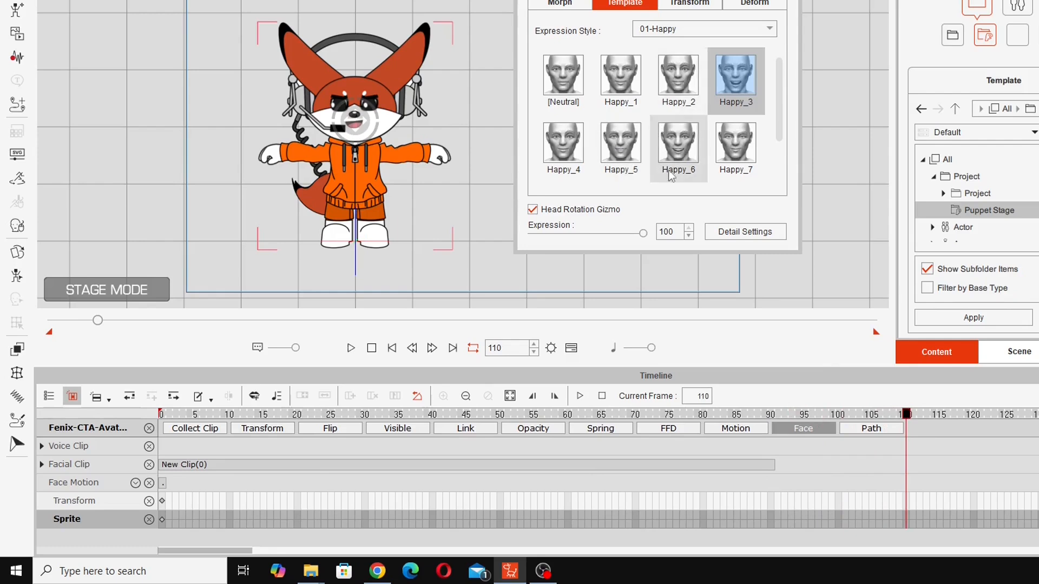
click(566, 77)
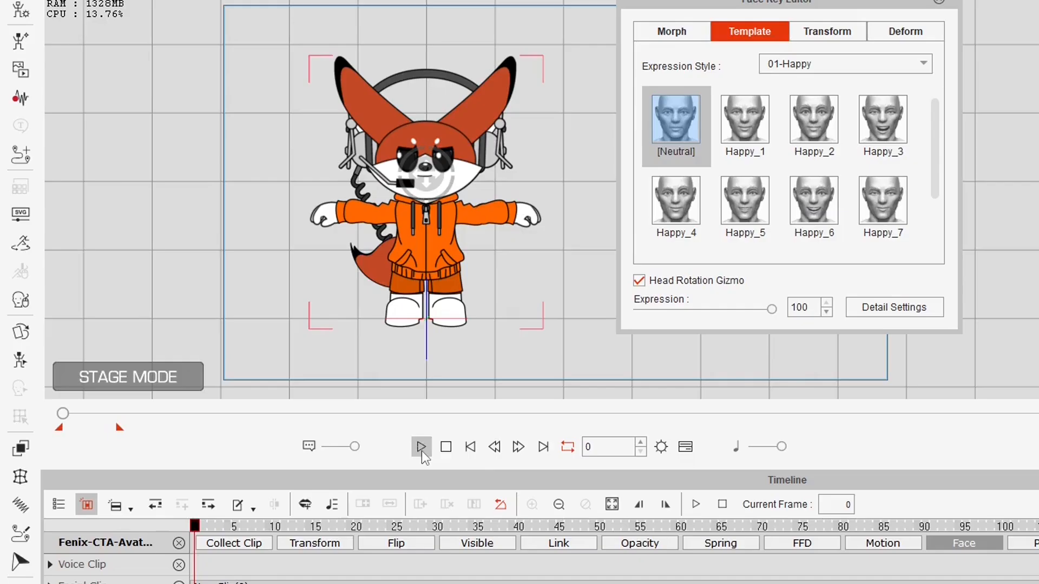
click(351, 348)
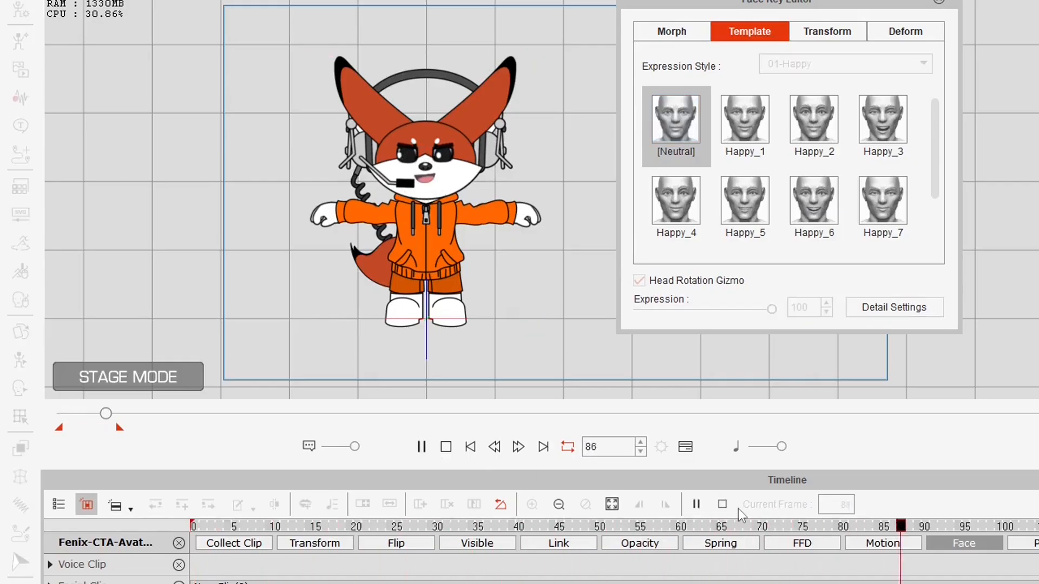
click(446, 447)
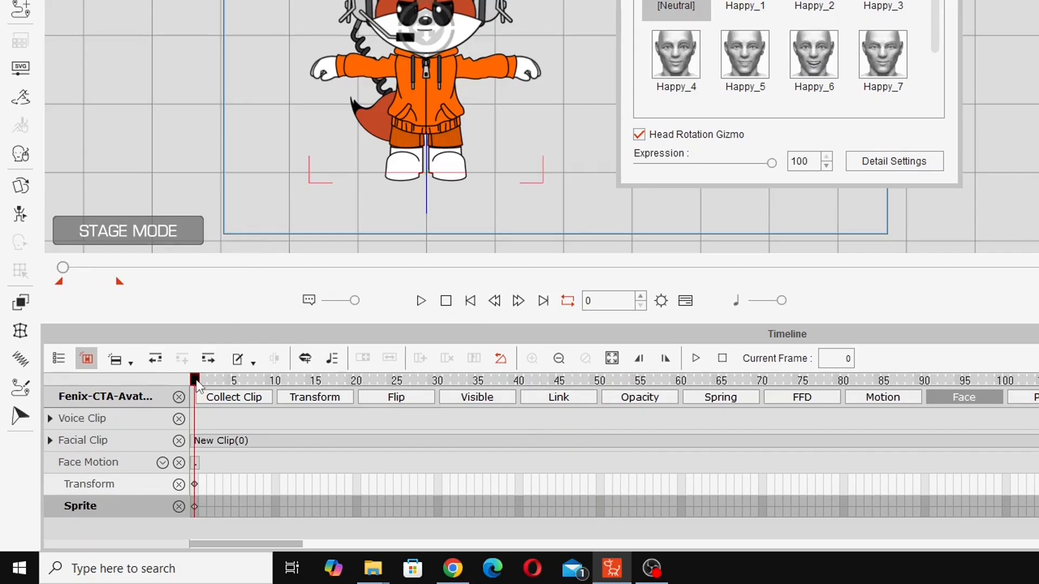
- Turn the fox's head up and to the right at frame 16, then straight up at frame 46, with the head rotation gizmo
drag(197, 384, 323, 382)
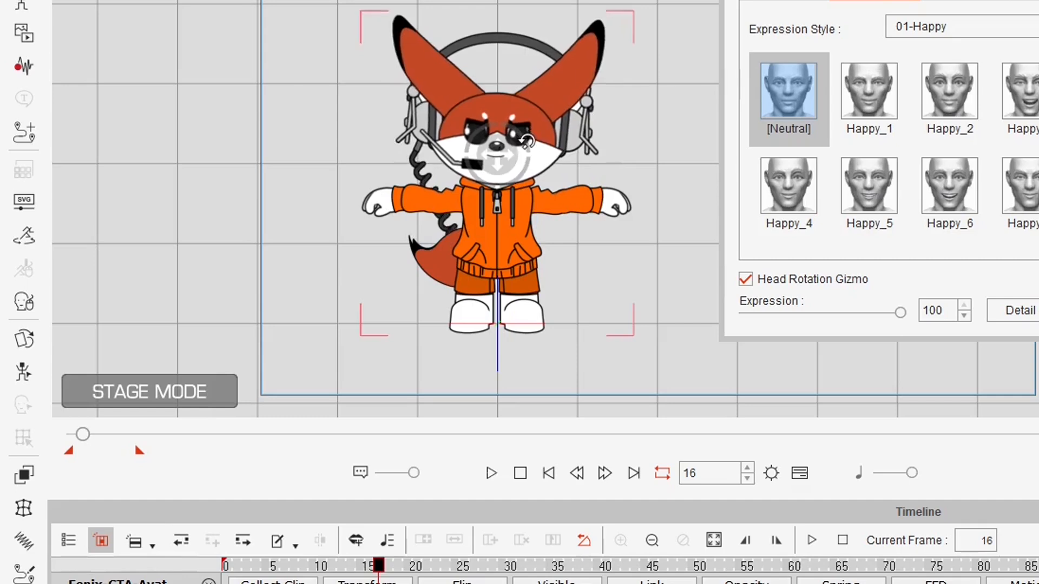
drag(373, 108, 359, 117)
drag(503, 150, 525, 111)
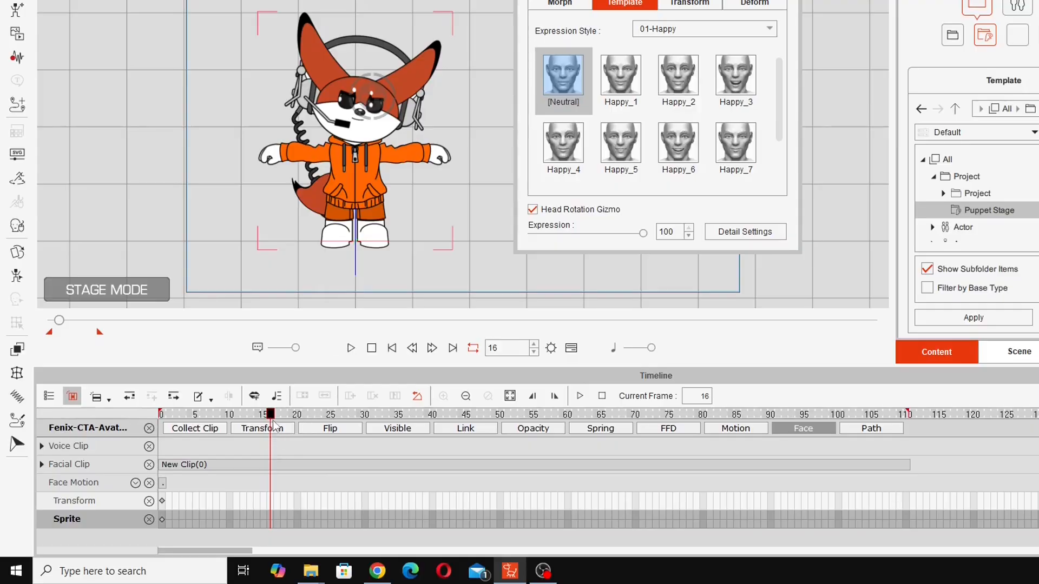
drag(274, 425, 461, 422)
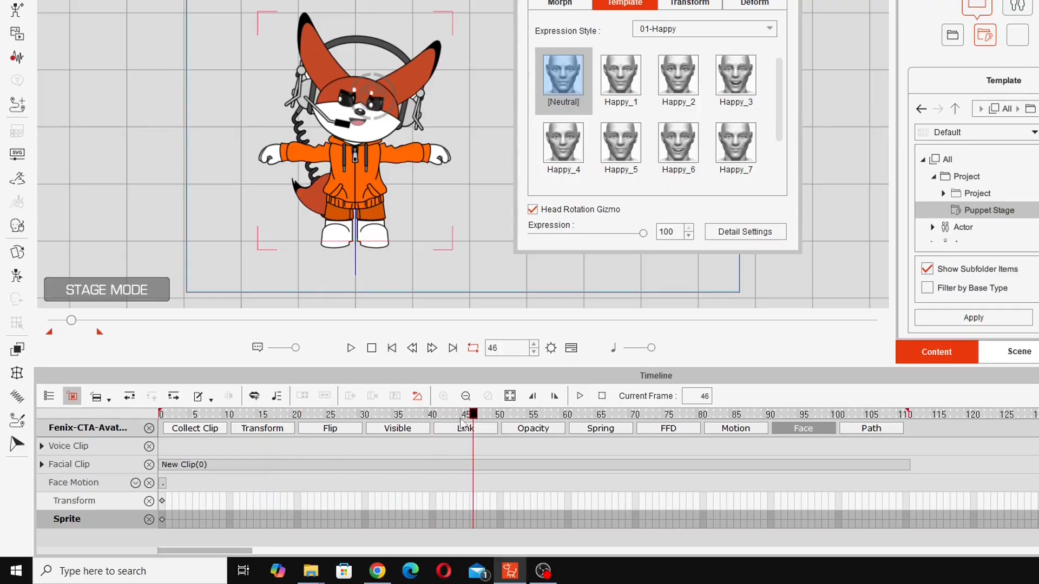
drag(374, 96, 347, 68)
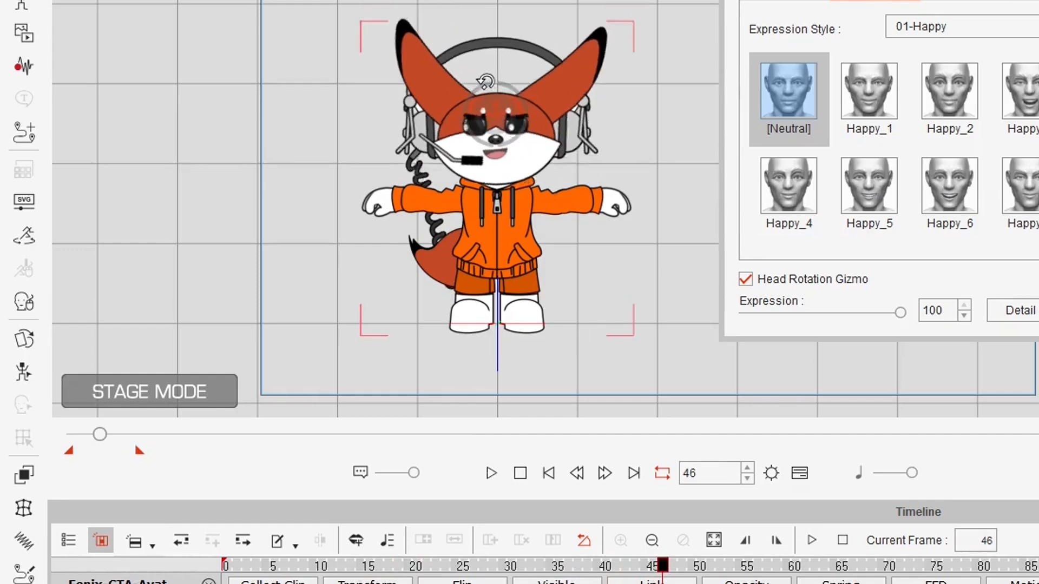
- Turn the fox's head up and to the left at frame 68 and bring it back near centre around frame 90
drag(665, 577, 871, 579)
drag(466, 102, 464, 108)
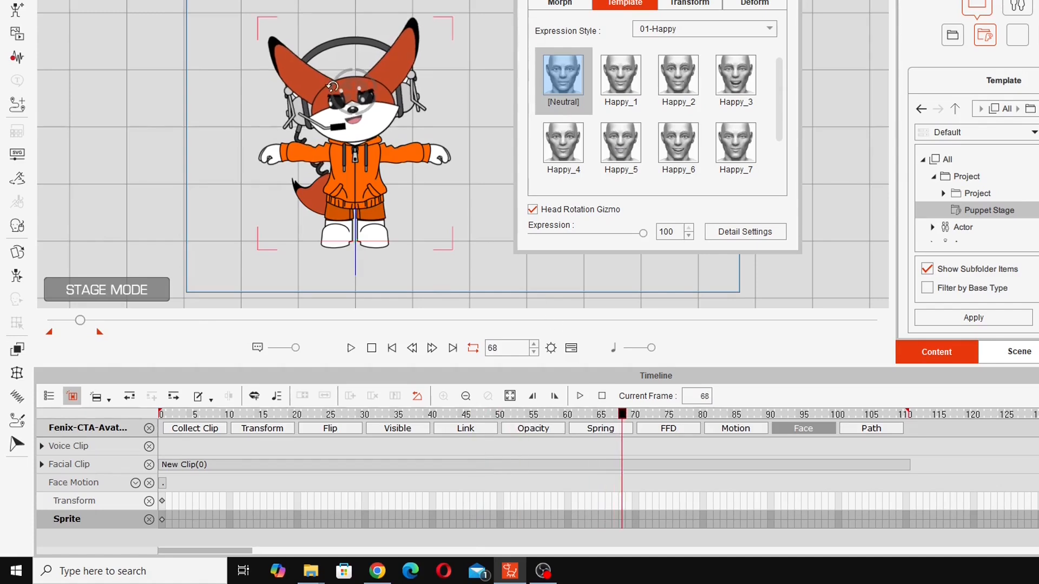
drag(332, 87, 329, 88)
drag(622, 415, 765, 430)
drag(353, 91, 361, 115)
- Reset the fox's face to the default key at frame 102 and play back the head movement
drag(763, 428, 853, 428)
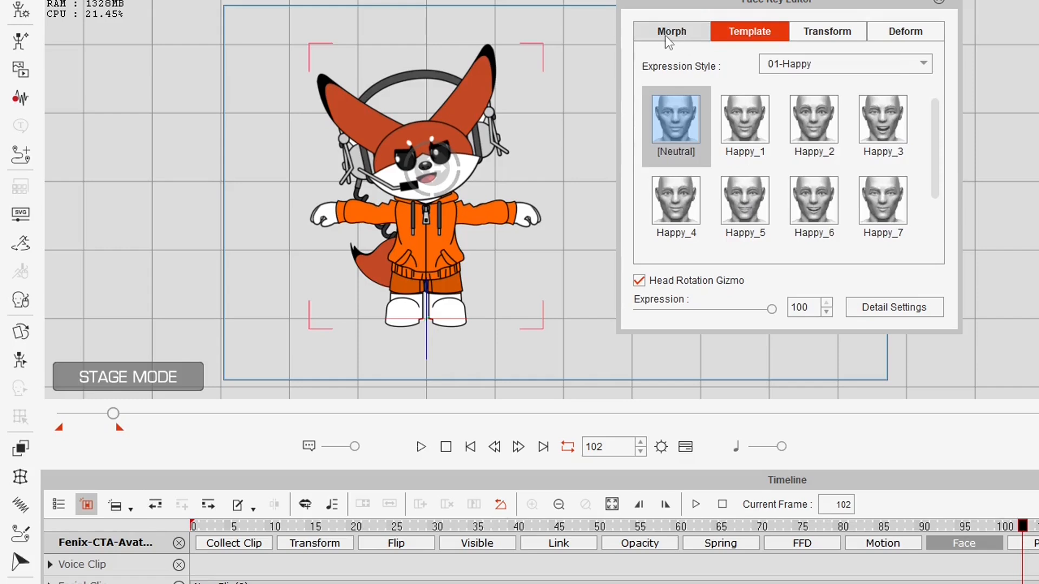
click(554, 4)
click(722, 313)
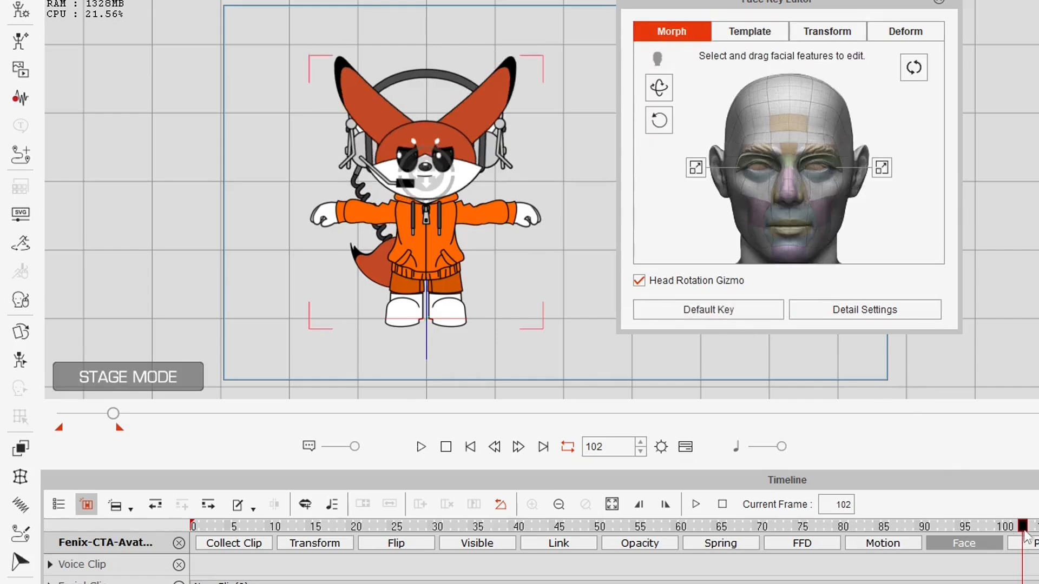
drag(1024, 528, 911, 531)
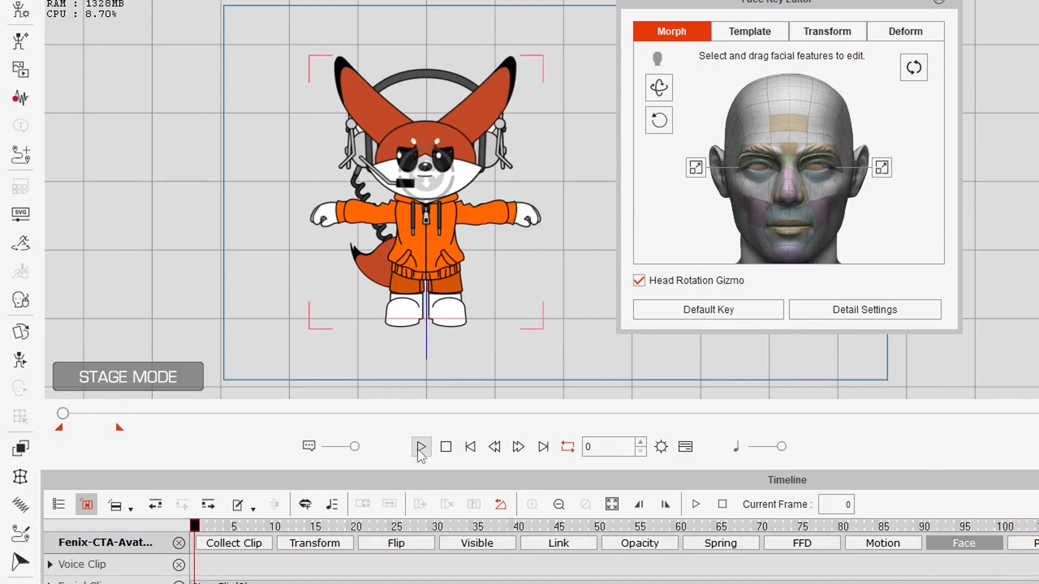
click(421, 452)
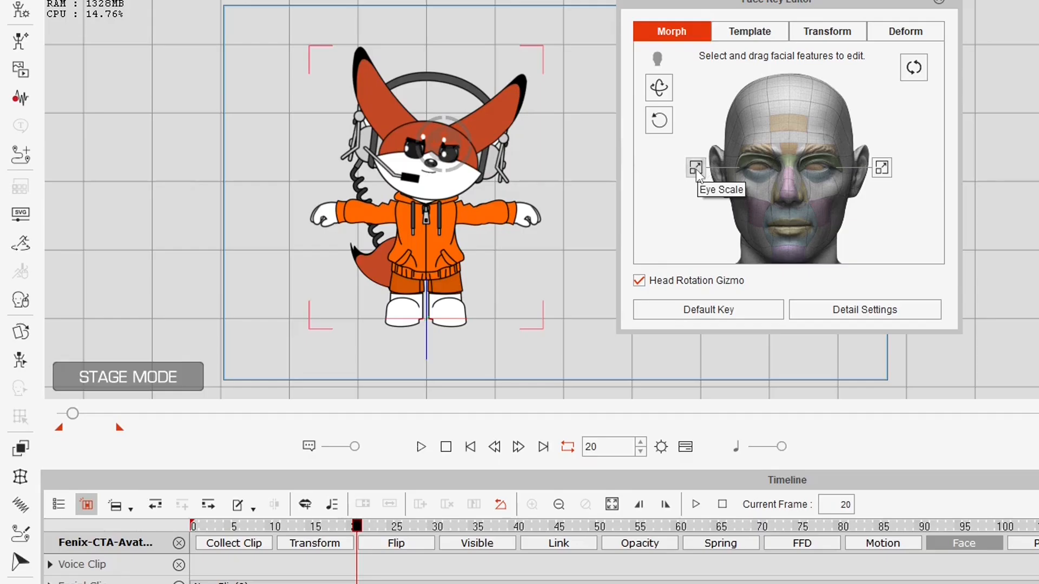
- Activate Eye Scale for the face at frame 20, scrub the animation through frame 103 and close the Face Key Editor
click(579, 116)
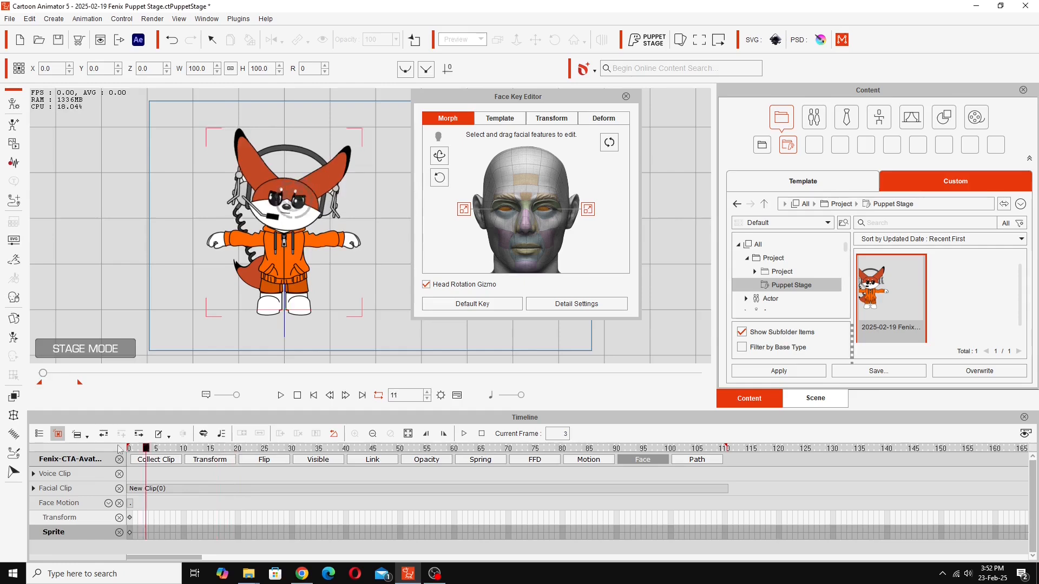
drag(144, 448, 490, 479)
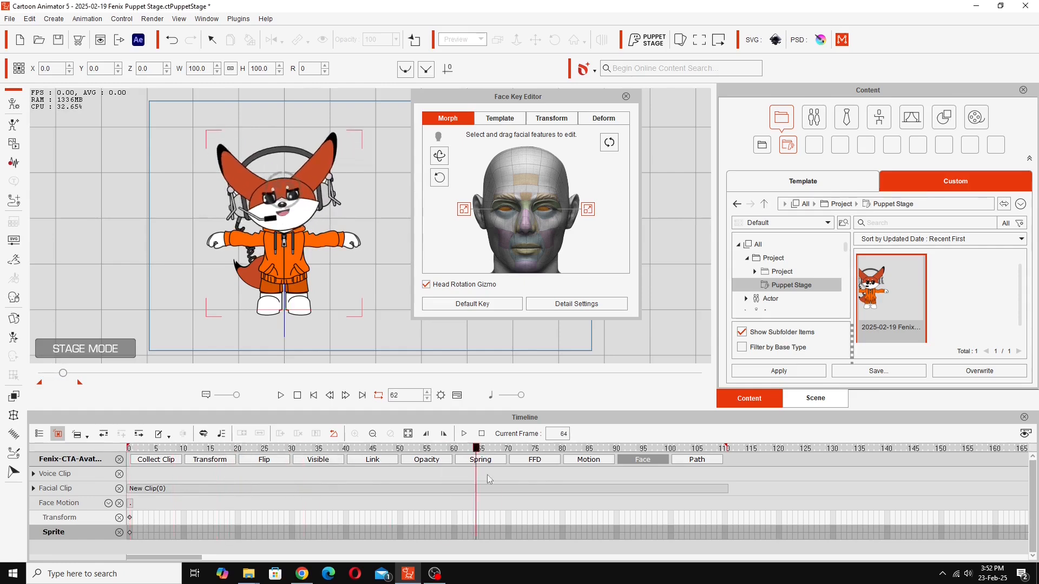
drag(487, 475, 557, 480)
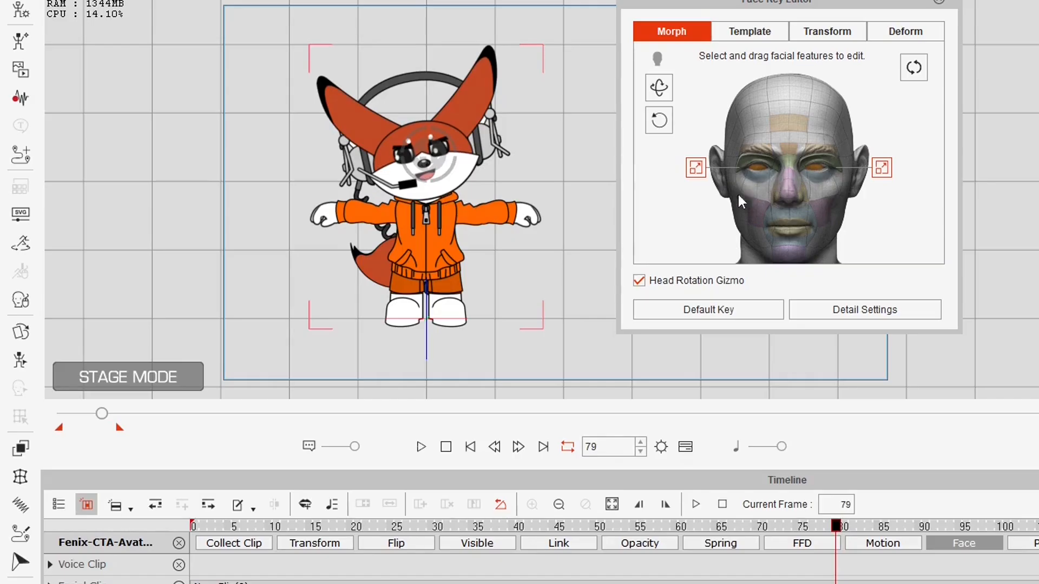
drag(845, 524, 1038, 554)
drag(924, 564, 1030, 544)
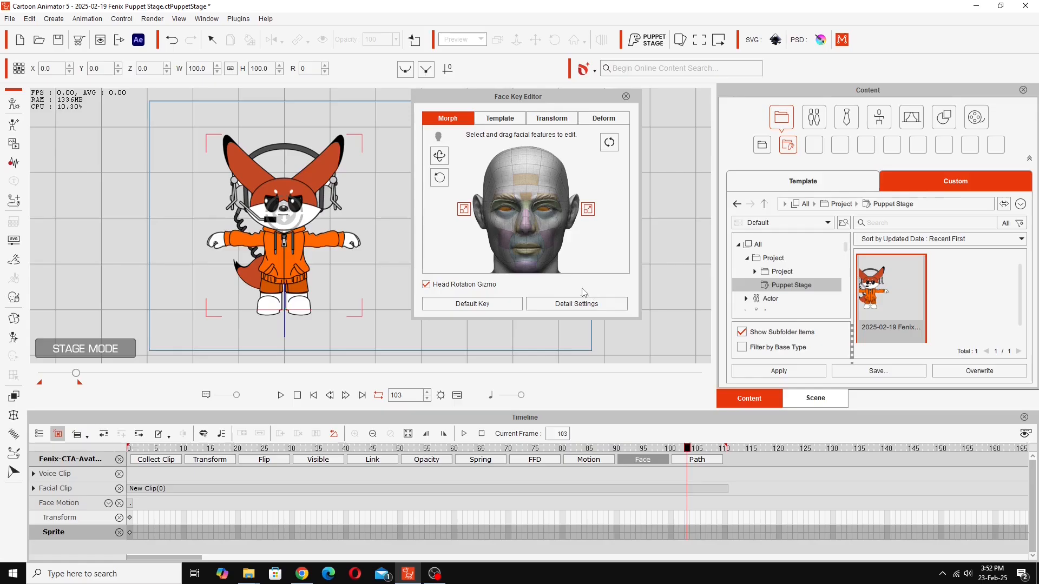
click(626, 97)
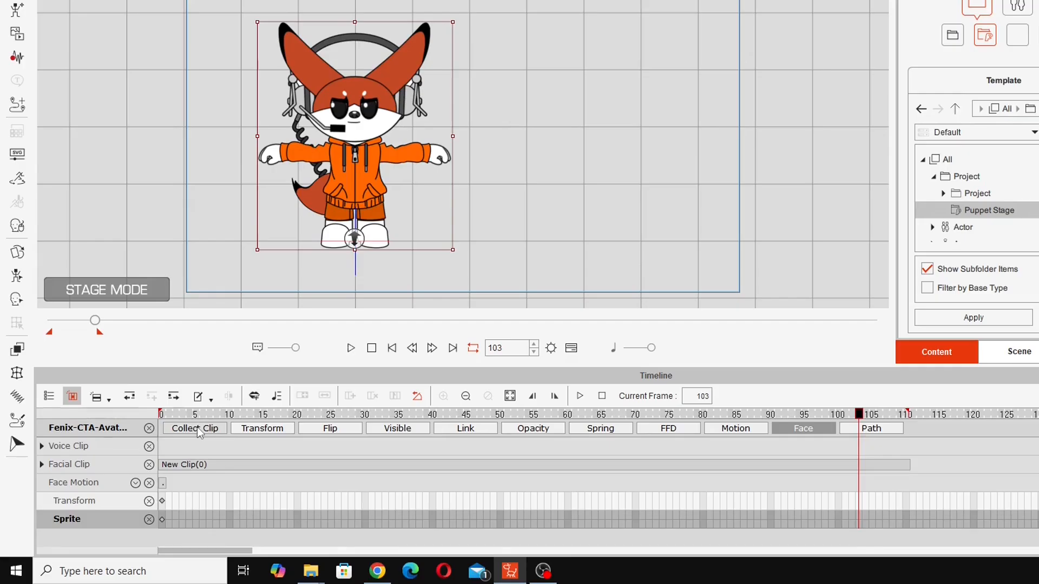
- Show the fox's Collect Clip track and move the current frame to 110
click(199, 431)
key(Right)
key(Right)
key(Right)
key(Right)
key(Right)
key(Right)
key(Right)
click(786, 431)
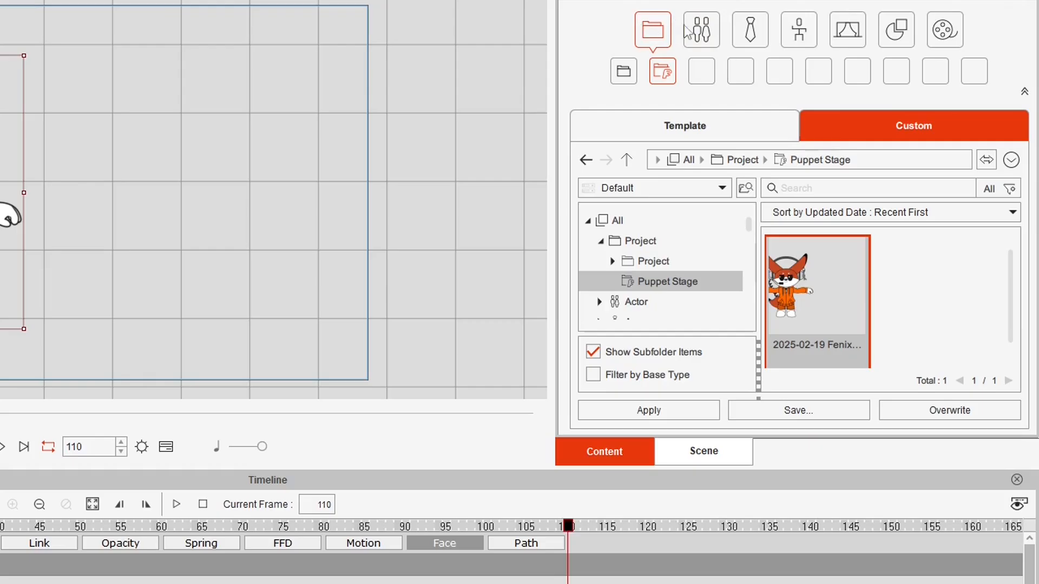
- Save the facial animation as Fenix Smiles in the custom Animation/Face library
click(798, 31)
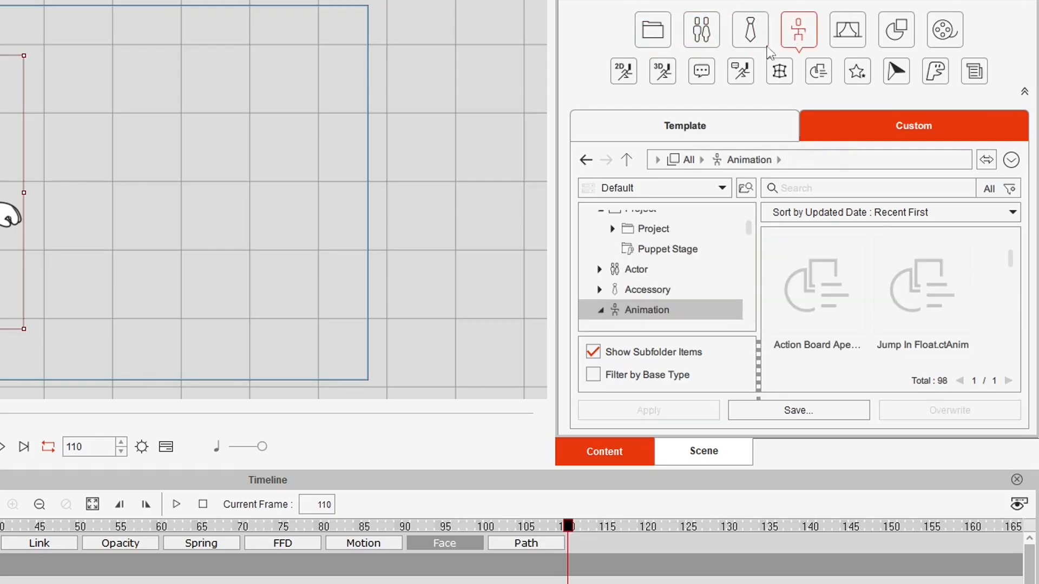
click(701, 71)
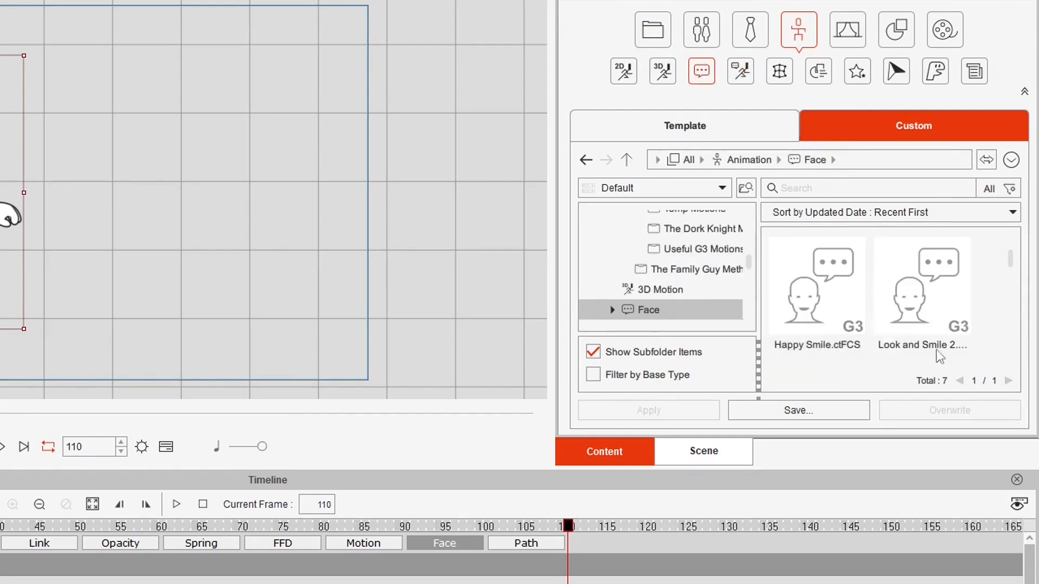
scroll(701, 296, down, 1)
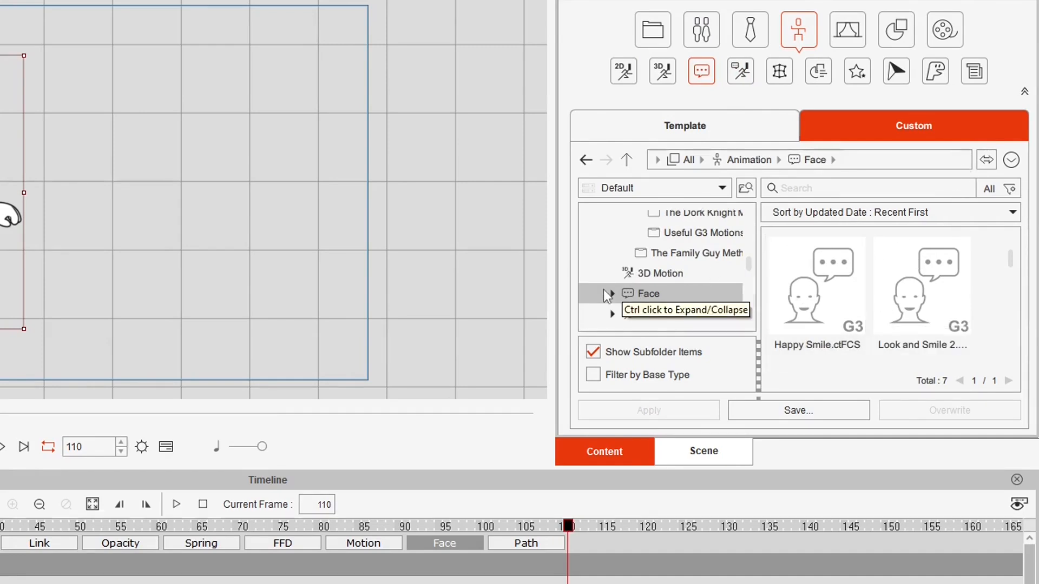
click(813, 411)
text(Fenix Smiles)
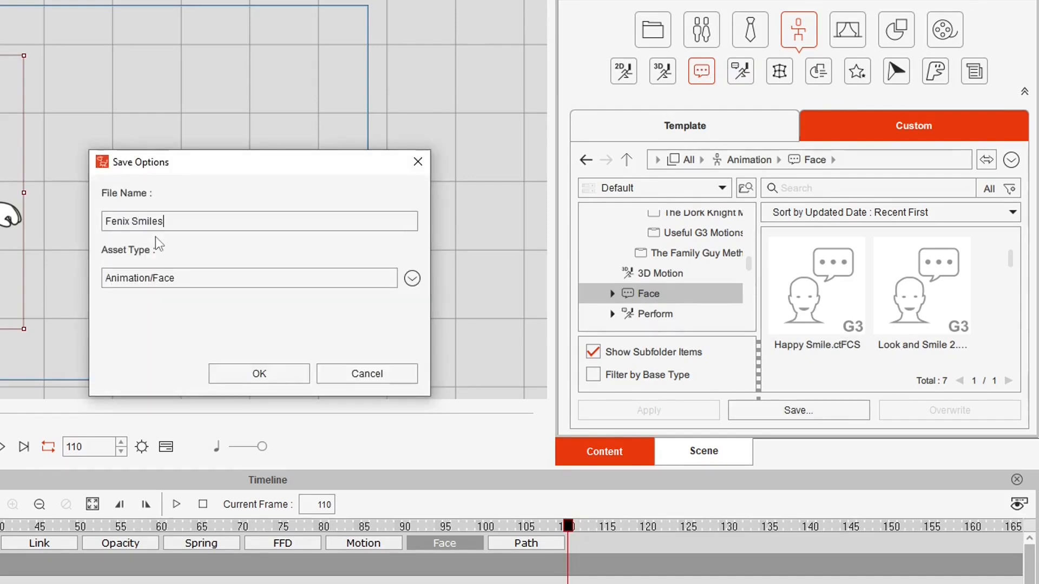
click(275, 372)
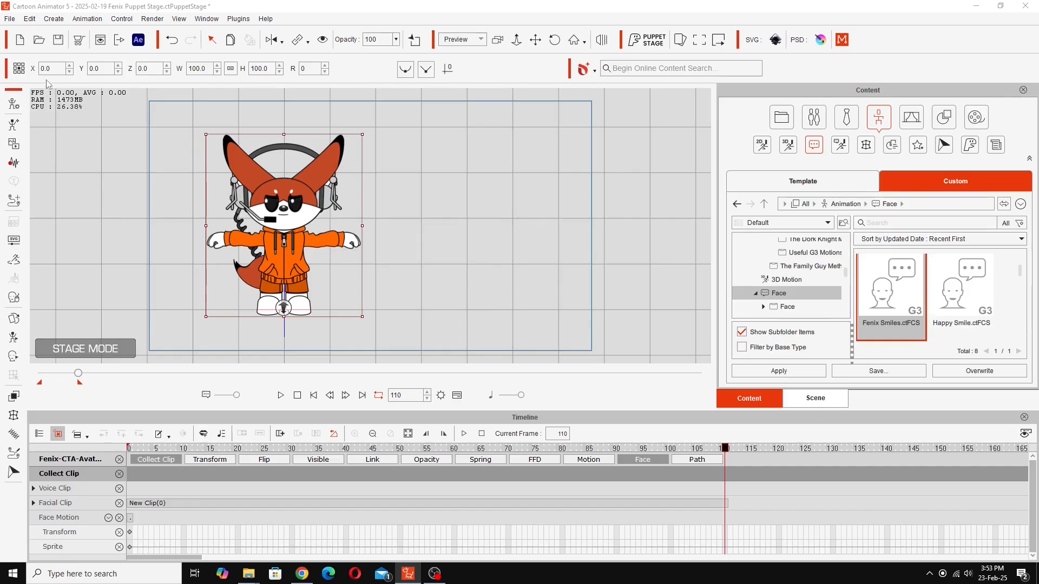
- Remove all object animation from the fox character
right_click(264, 202)
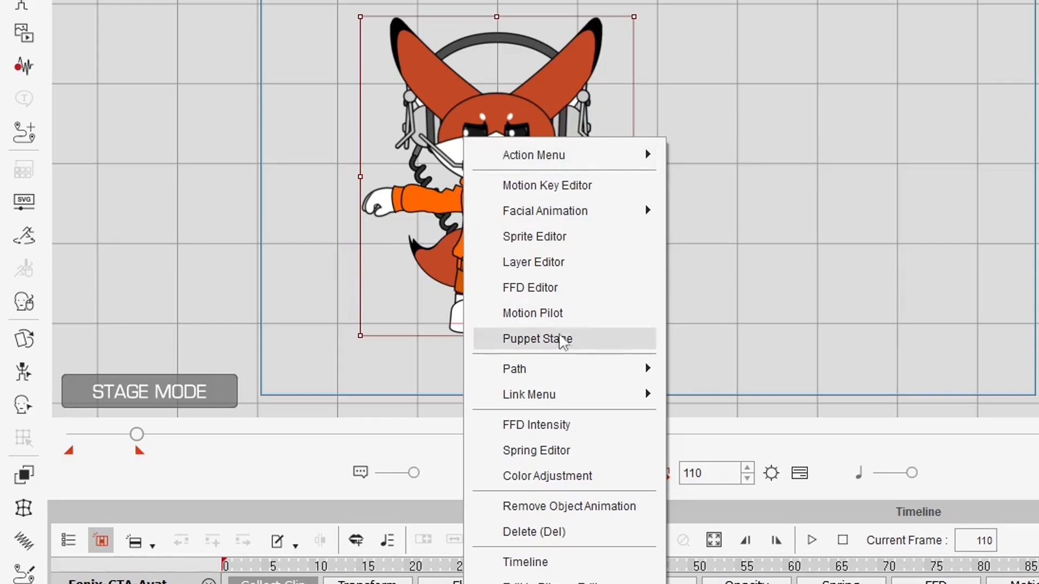
click(599, 511)
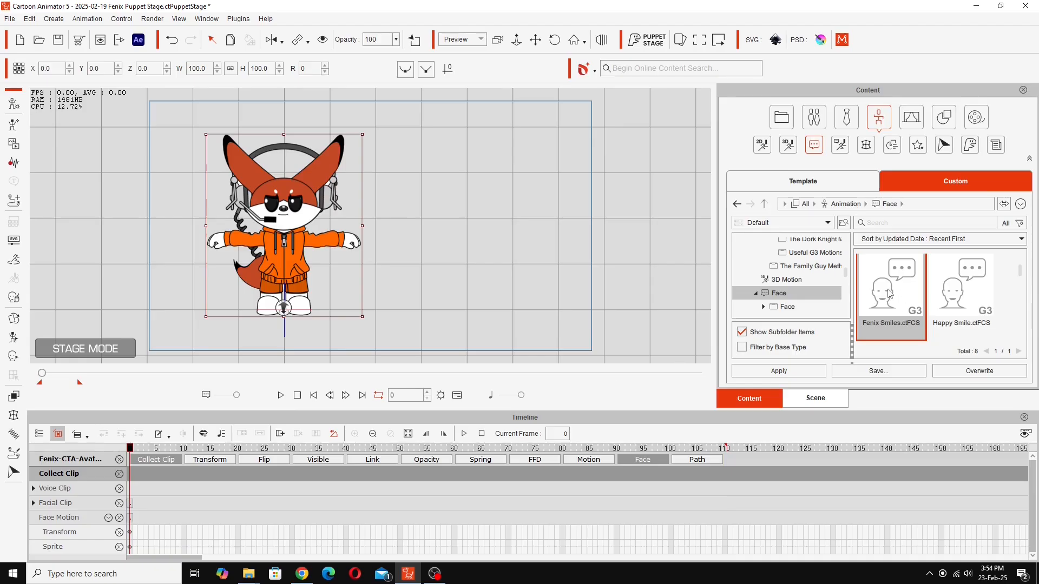
- Try the saved Fenix Smiles face clip directly on the fox at frame 0, and undo it
drag(890, 294, 289, 184)
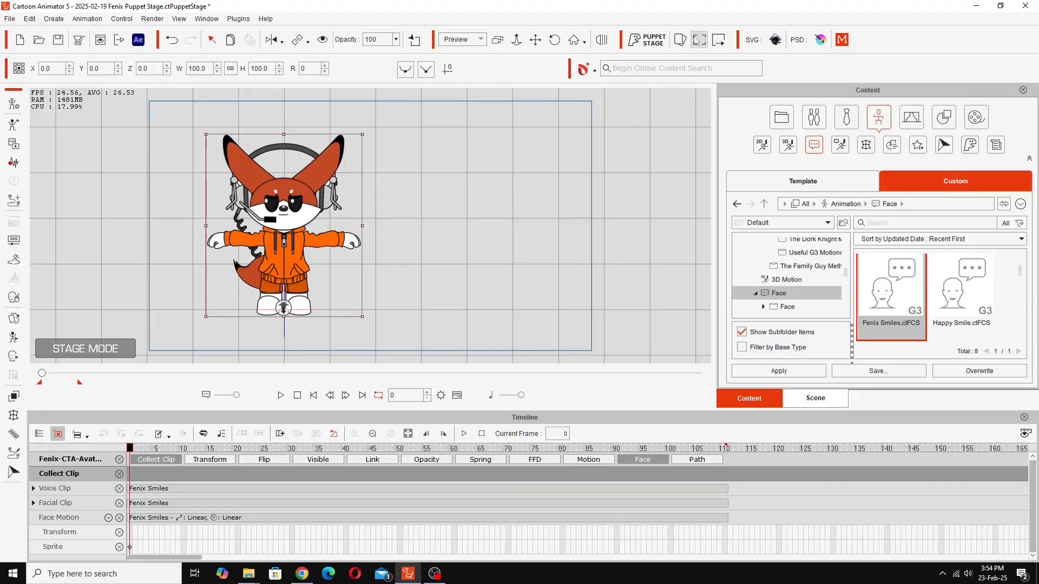
click(699, 40)
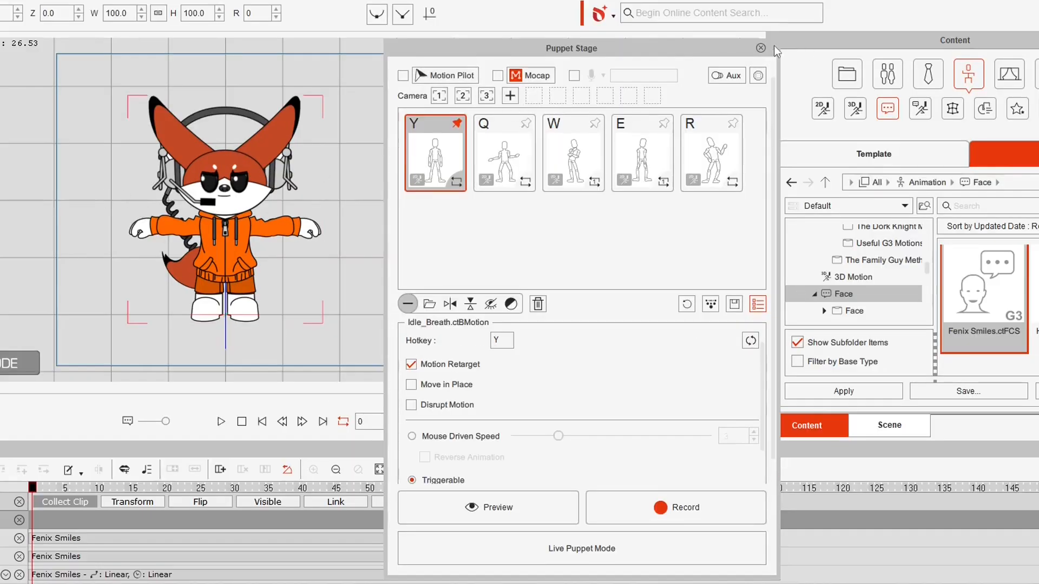
click(761, 50)
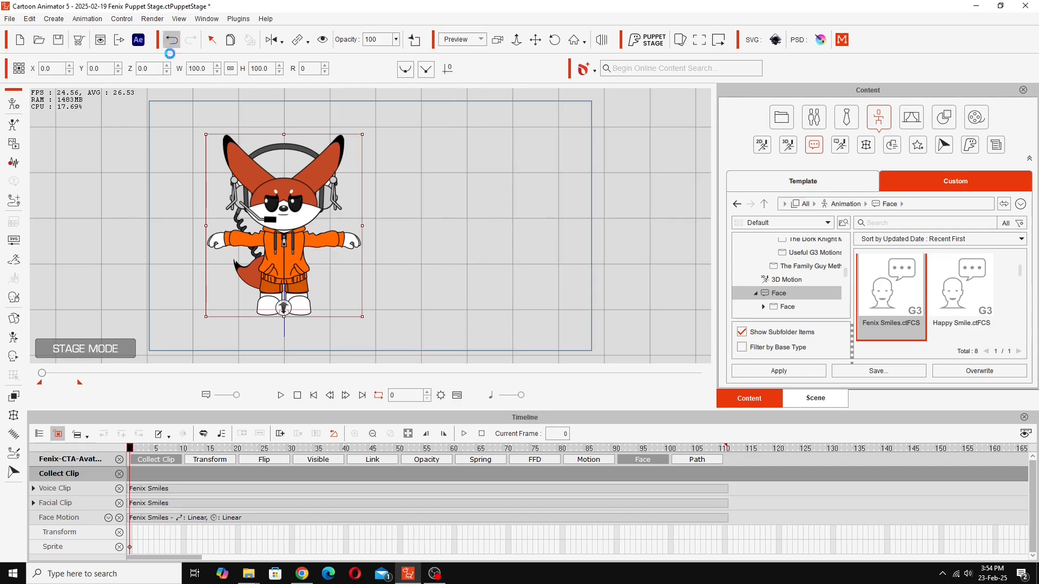
- Add the Fenix Smiles face clip to the fox's Puppet Stage and start a preview
click(647, 40)
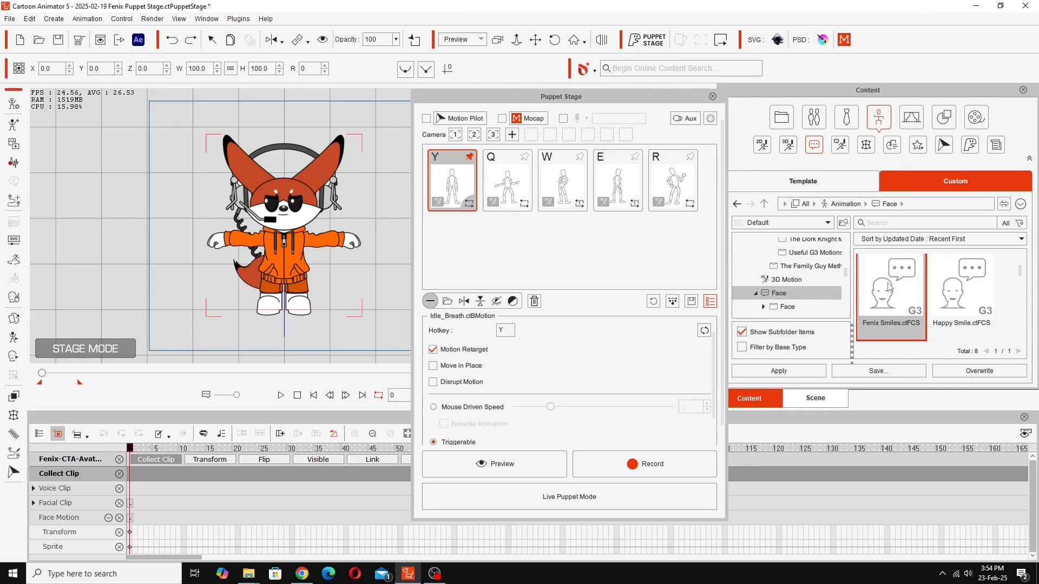
drag(893, 295, 455, 230)
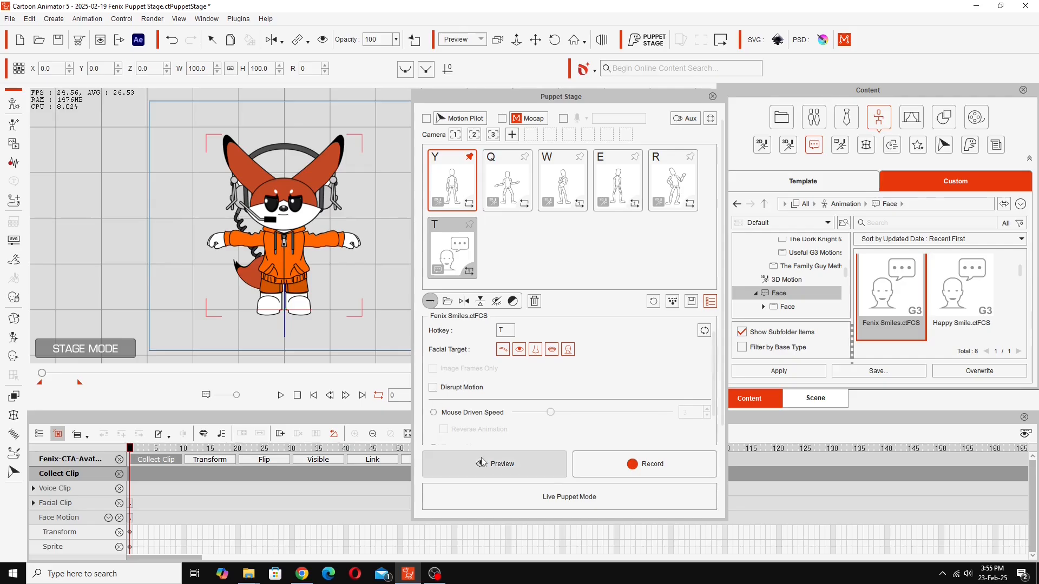
click(486, 465)
key(space)
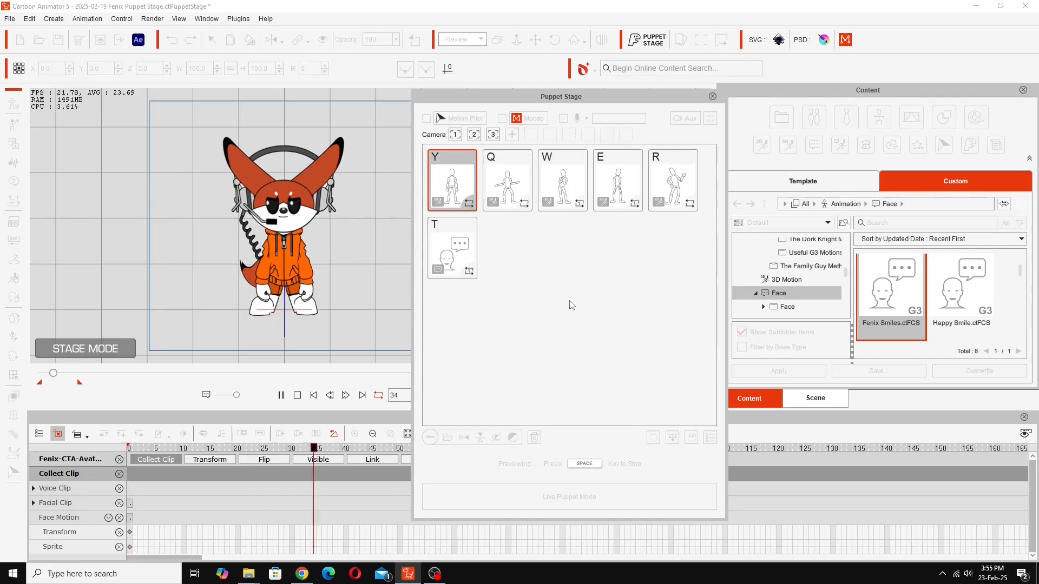
- Test the T face clip and the Q and R motions in the running Puppet Stage preview
key(t)
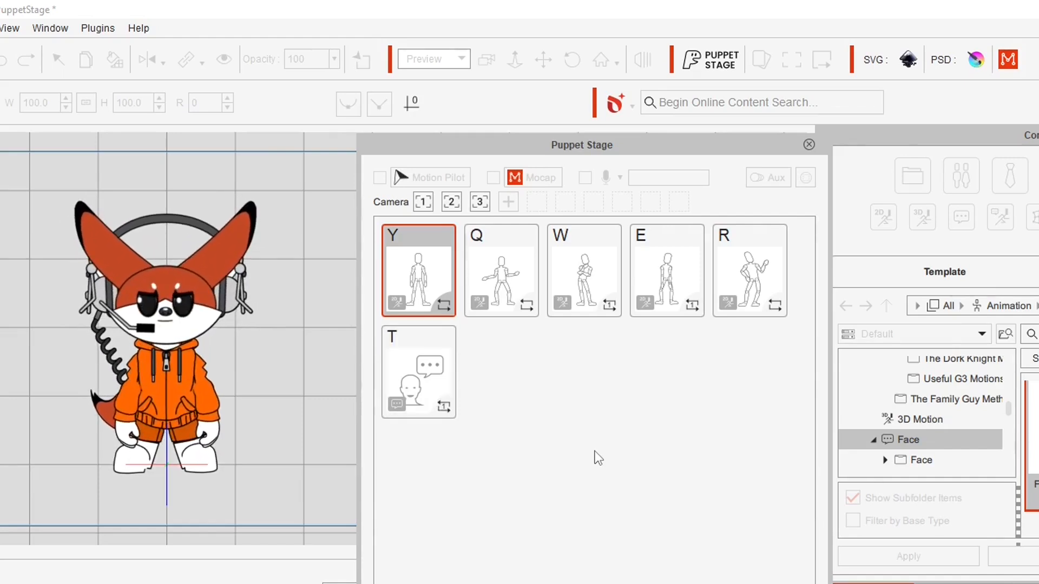
key(q)
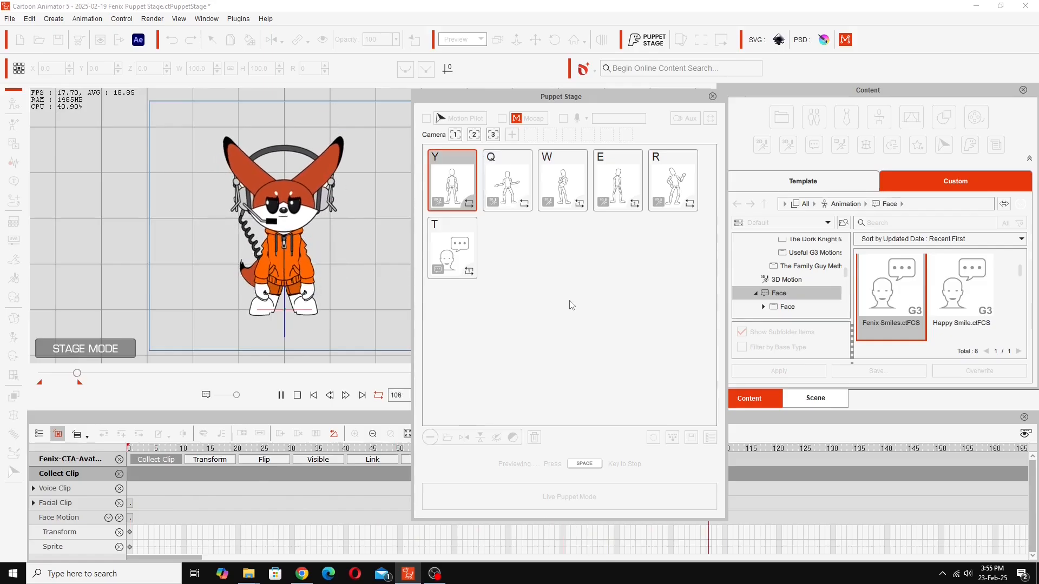
key(r)
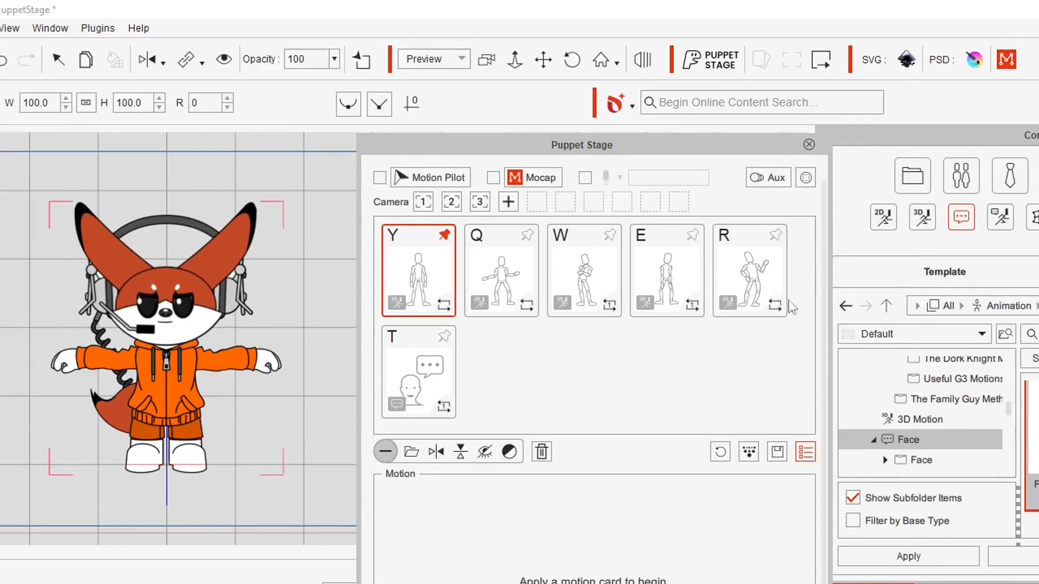
- Switch the R card's Talk motion to mouse-driven playback and test it in a preview
click(774, 310)
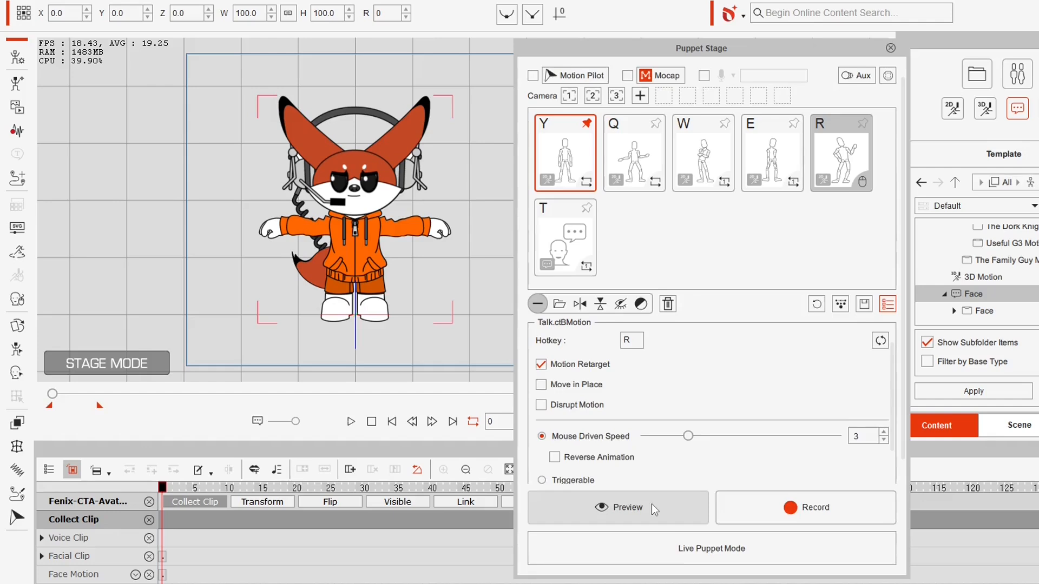
click(651, 504)
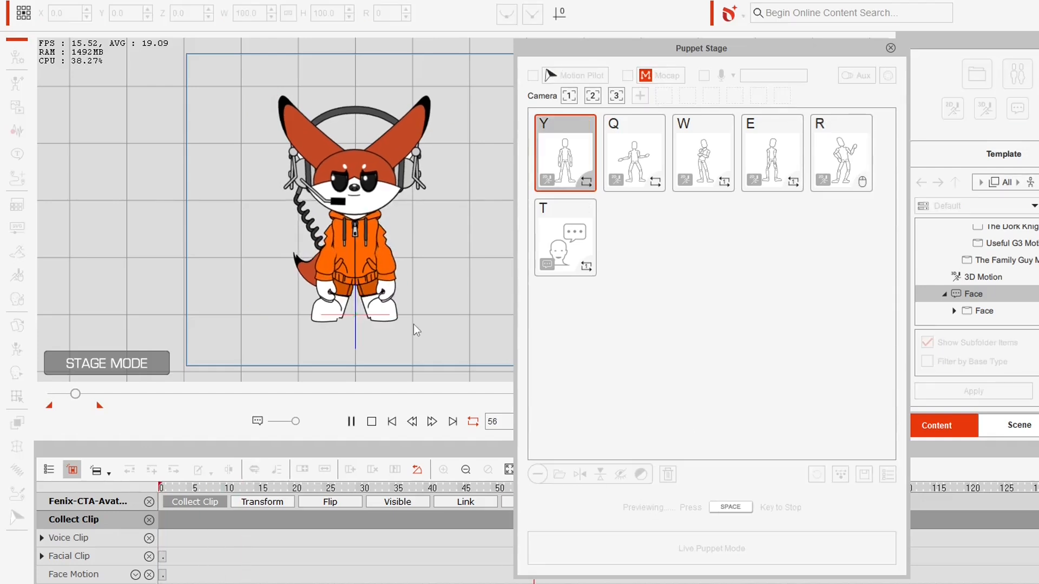
key(r)
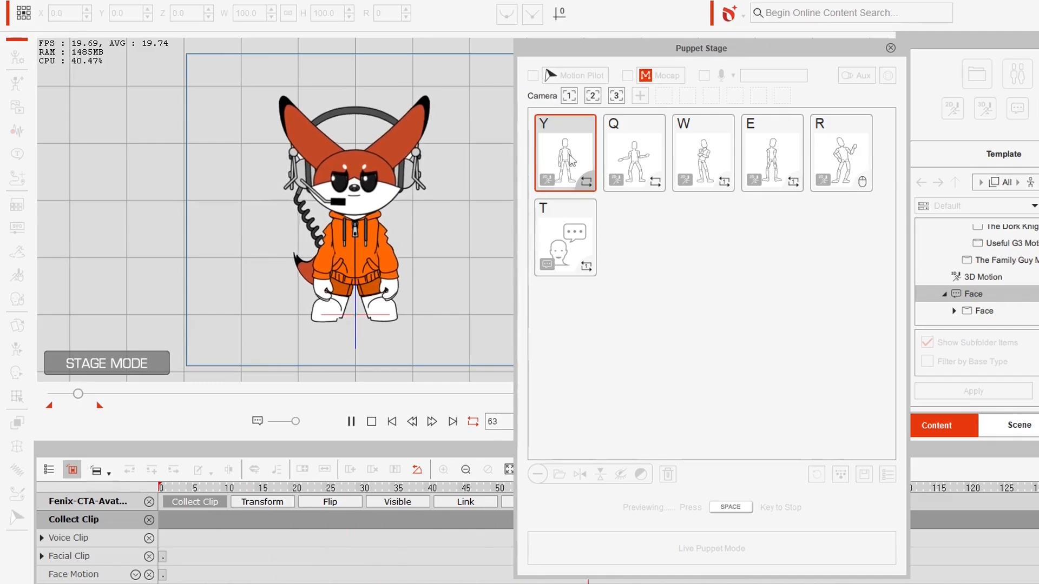
key(space)
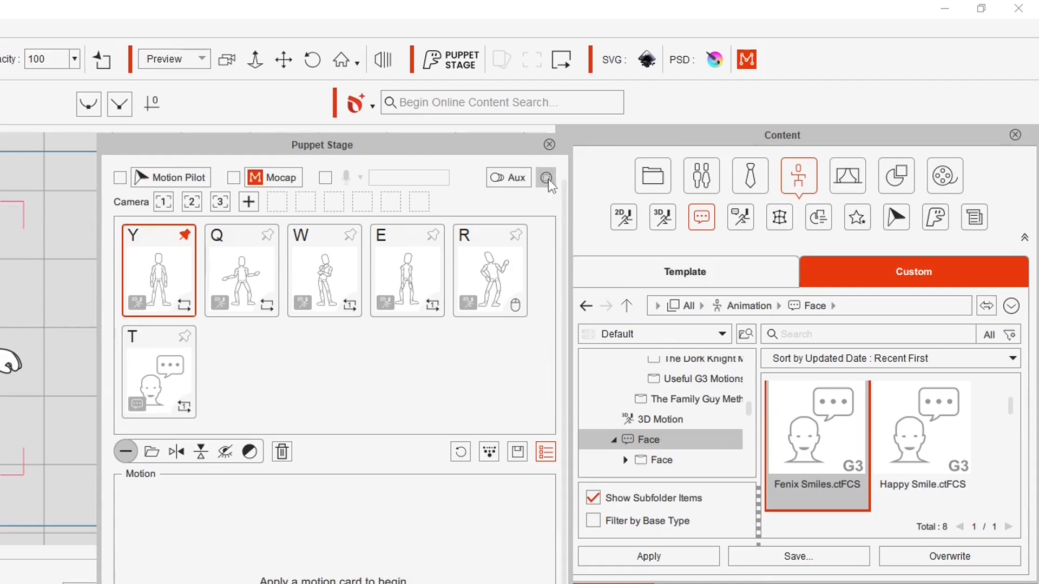
- Show the Active Portion display, check it while previewing the Q motion and T face clip, and close it
click(711, 117)
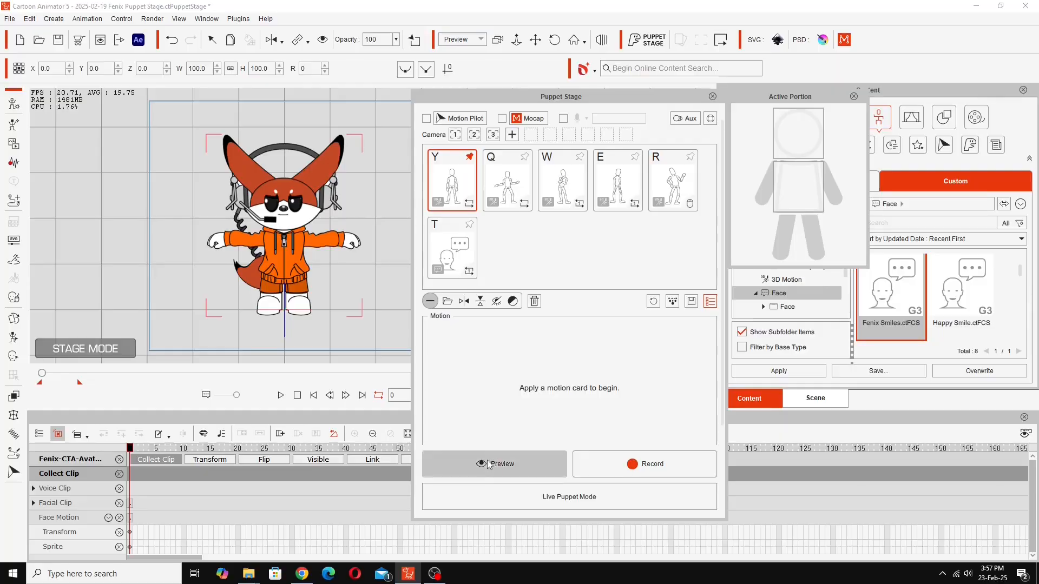
click(488, 460)
key(space)
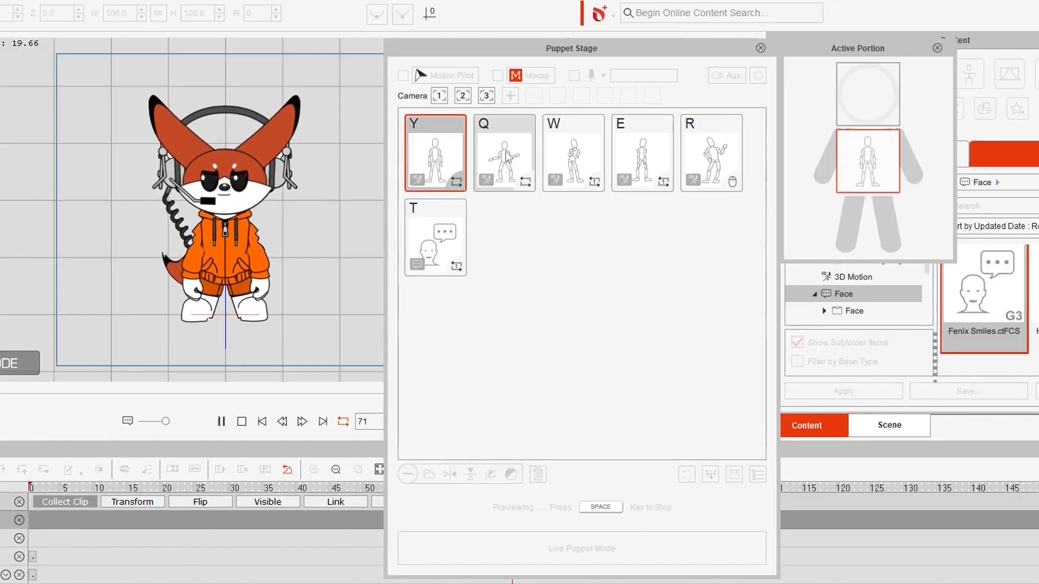
key(q)
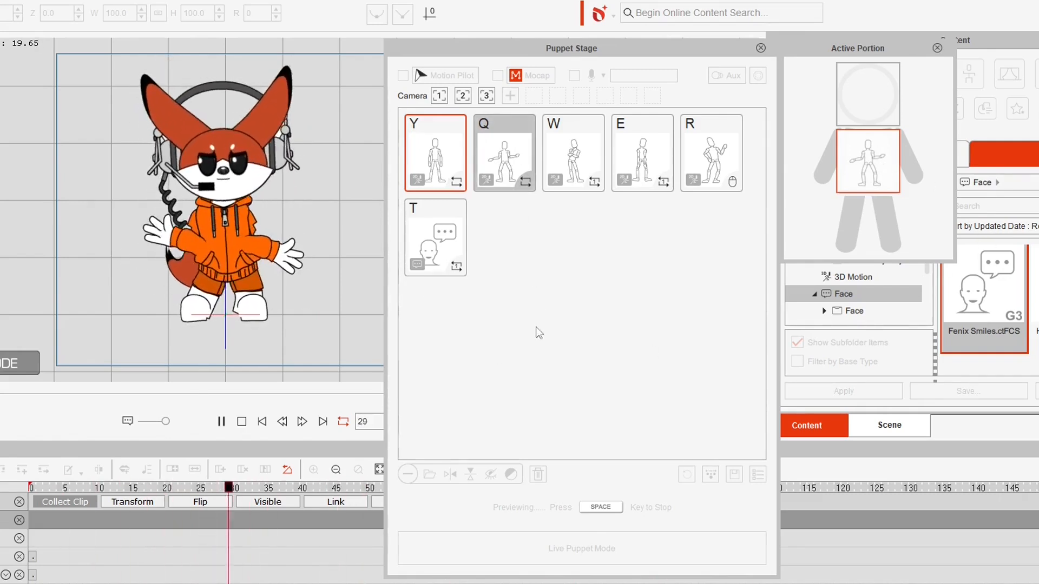
key(t)
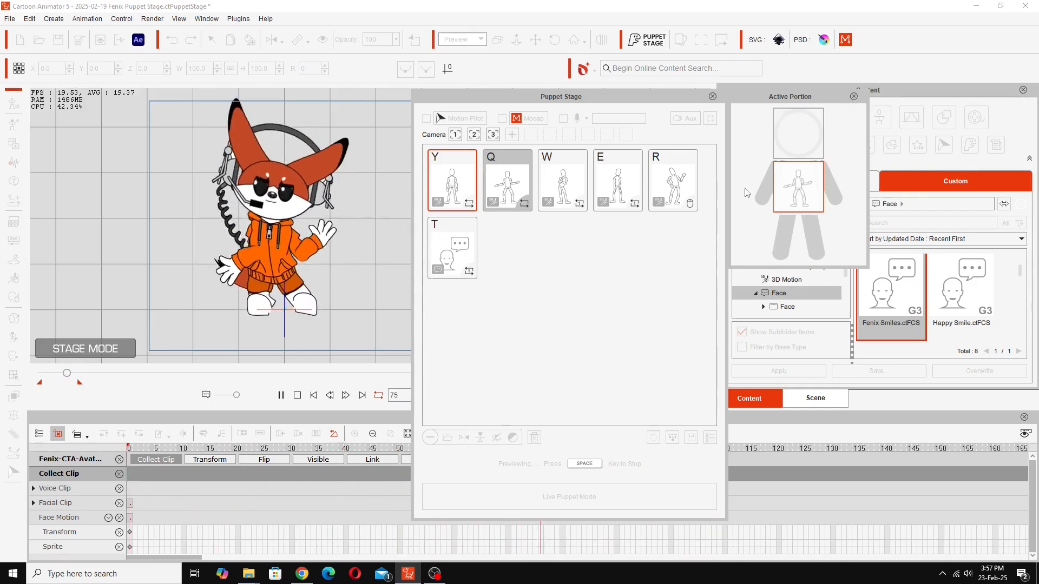
key(space)
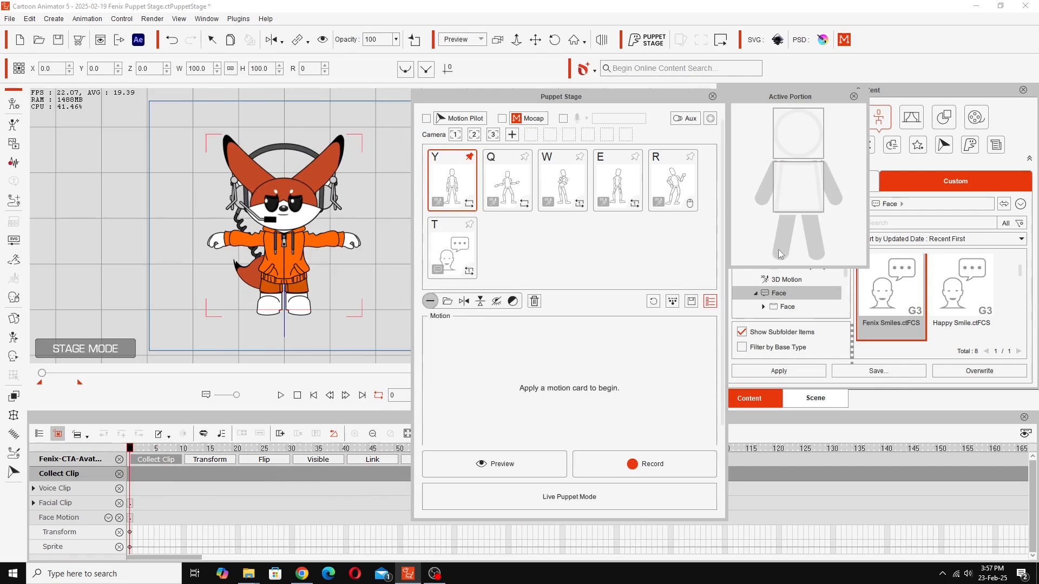
click(854, 97)
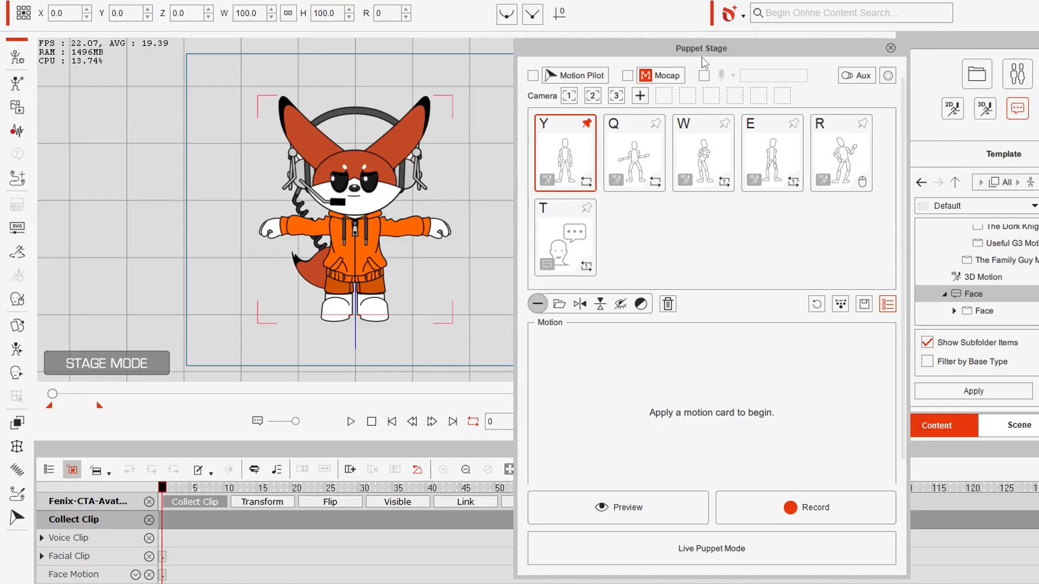
- Browse the template library's free Puppet Stage pack to its MultiProp items
drag(699, 51, 681, 47)
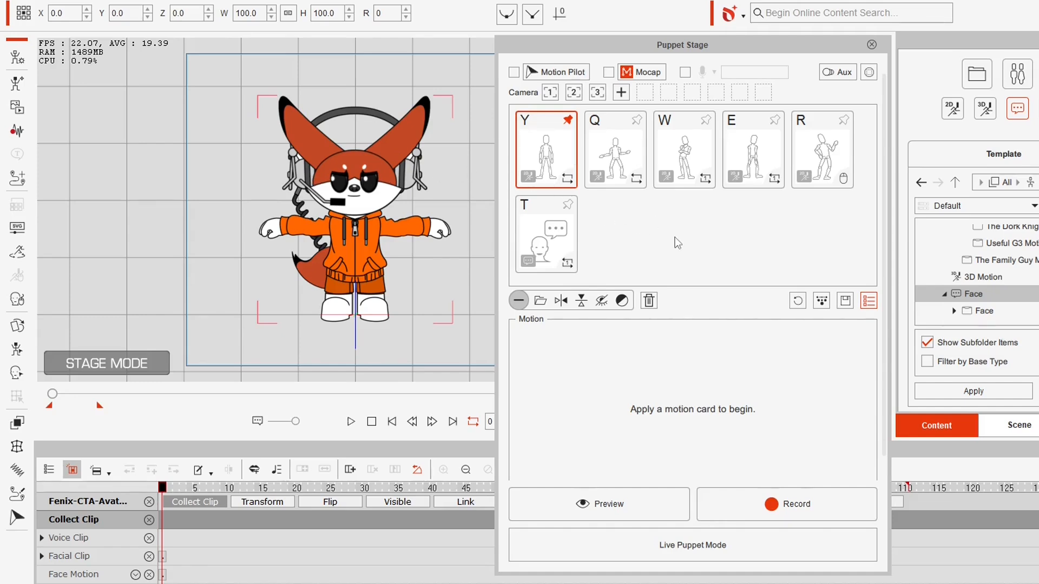
click(1006, 156)
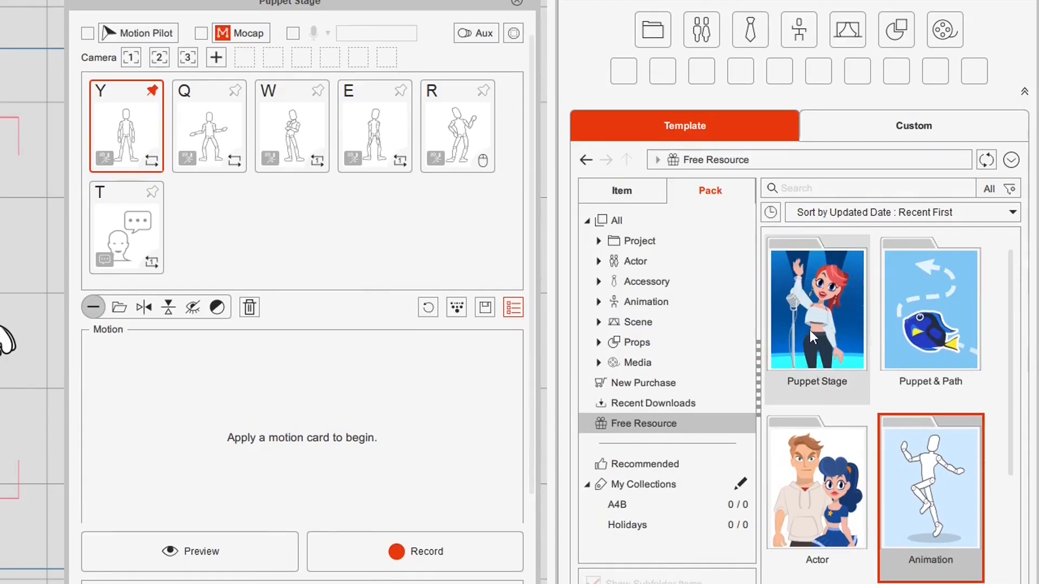
double_click(809, 330)
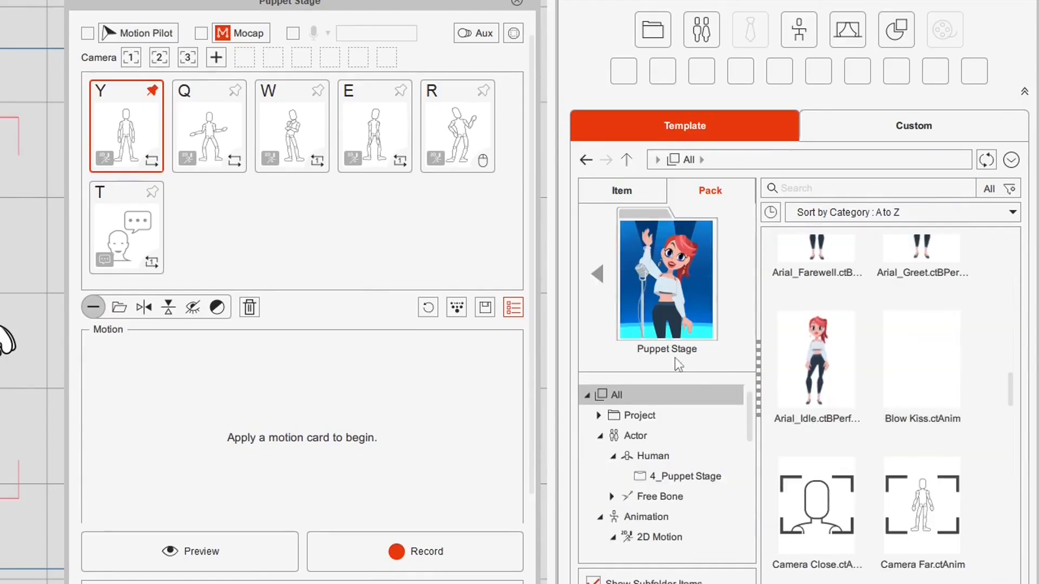
click(887, 33)
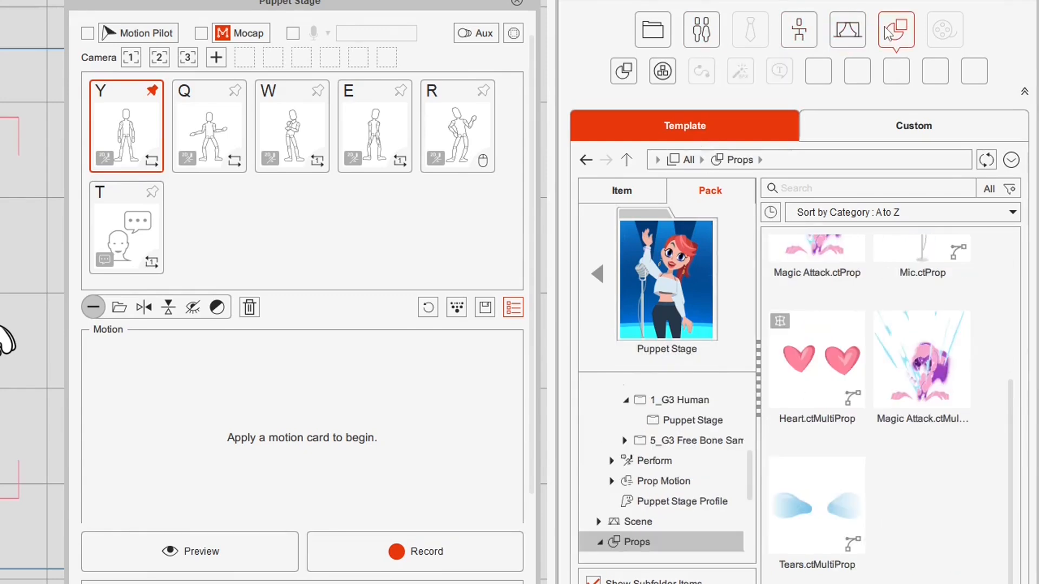
click(662, 74)
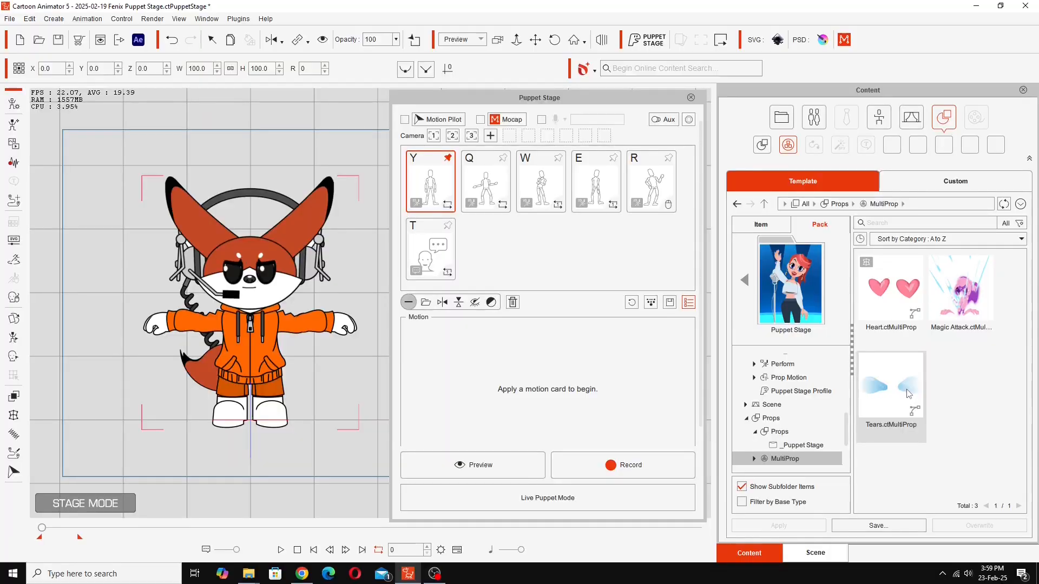
- Place the Tears multi-prop just below the fox's eyes and attach it to the fox's head
drag(909, 393, 906, 389)
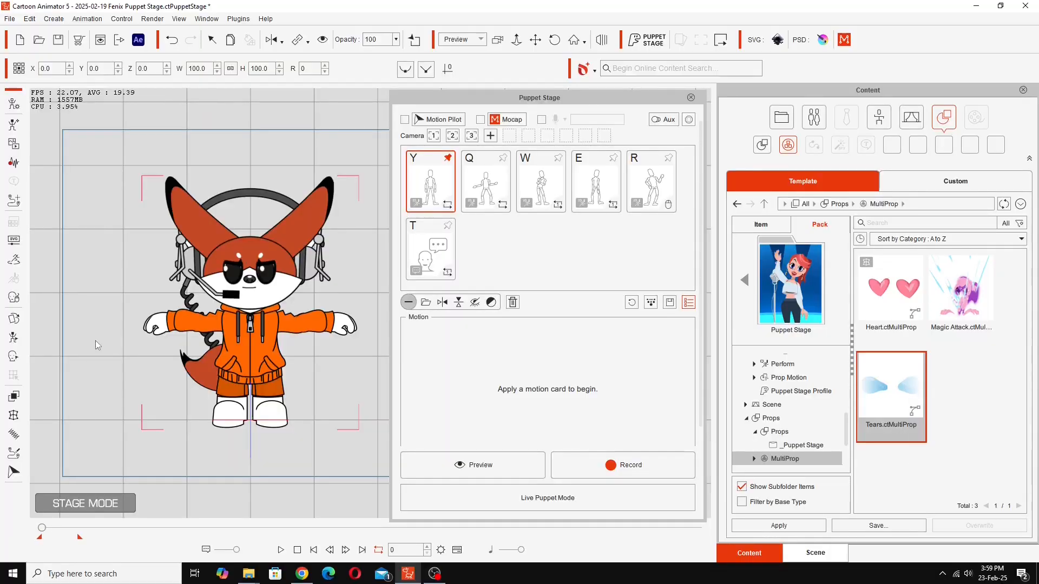
drag(907, 393, 224, 232)
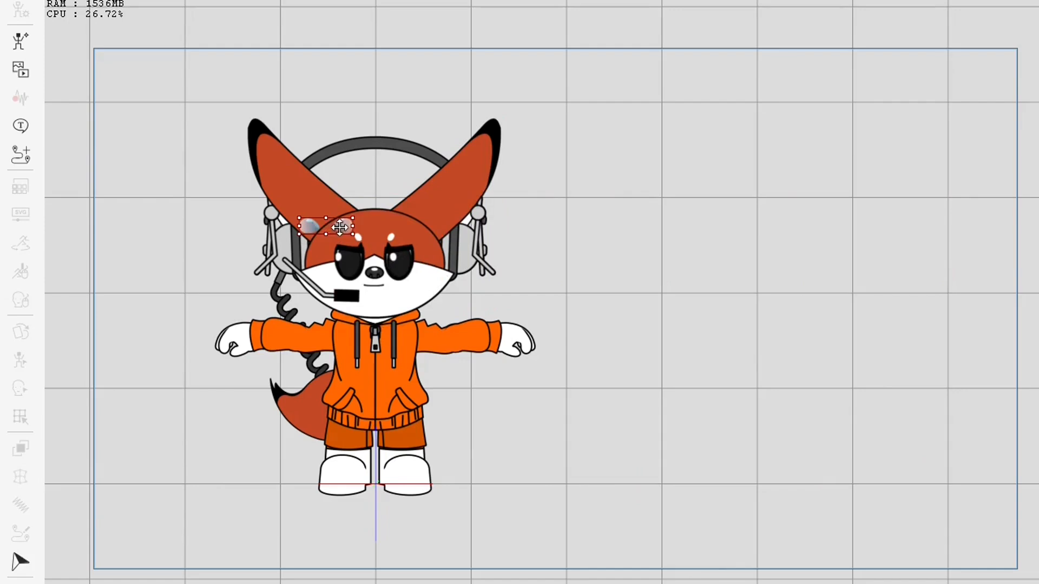
drag(342, 226, 414, 269)
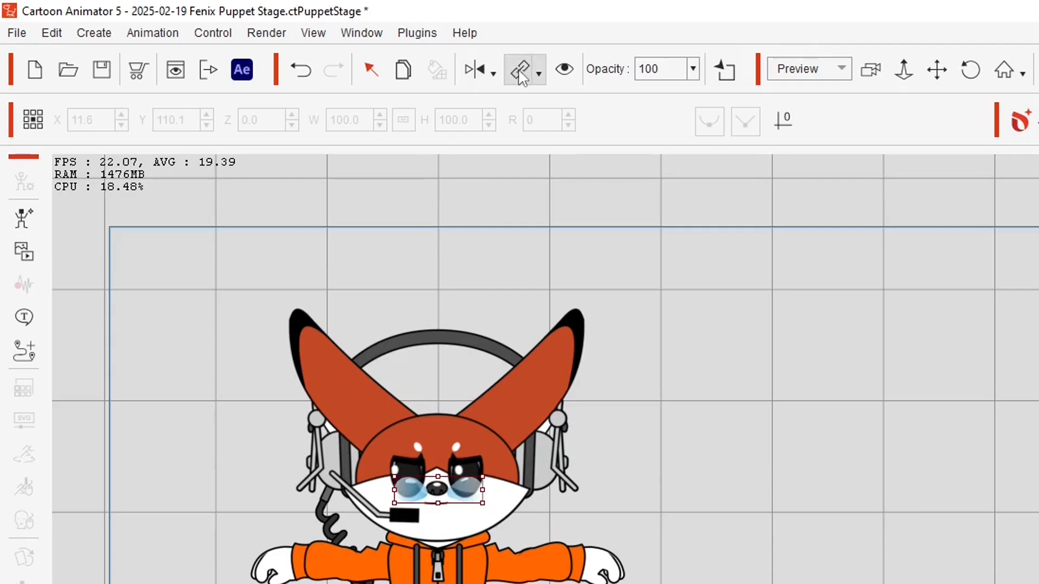
click(521, 73)
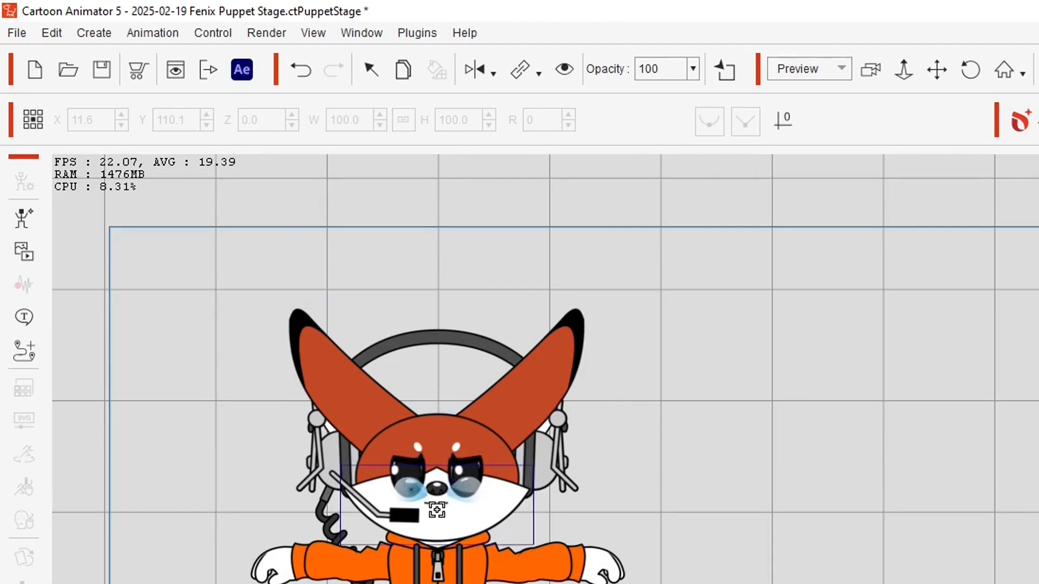
click(436, 446)
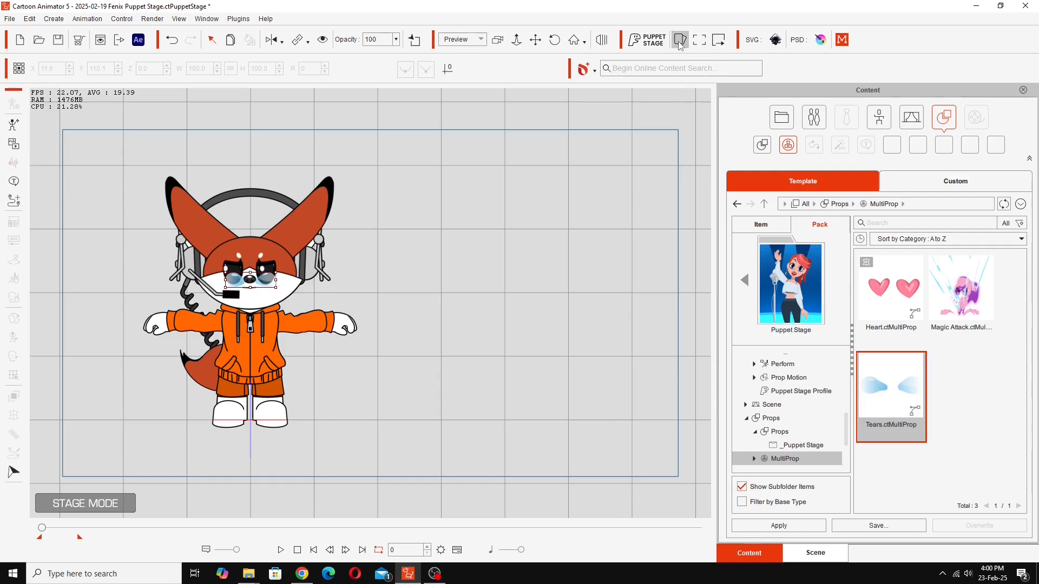
- Load the Tears props into the Puppet Stage and examine their Q and E cards
click(680, 40)
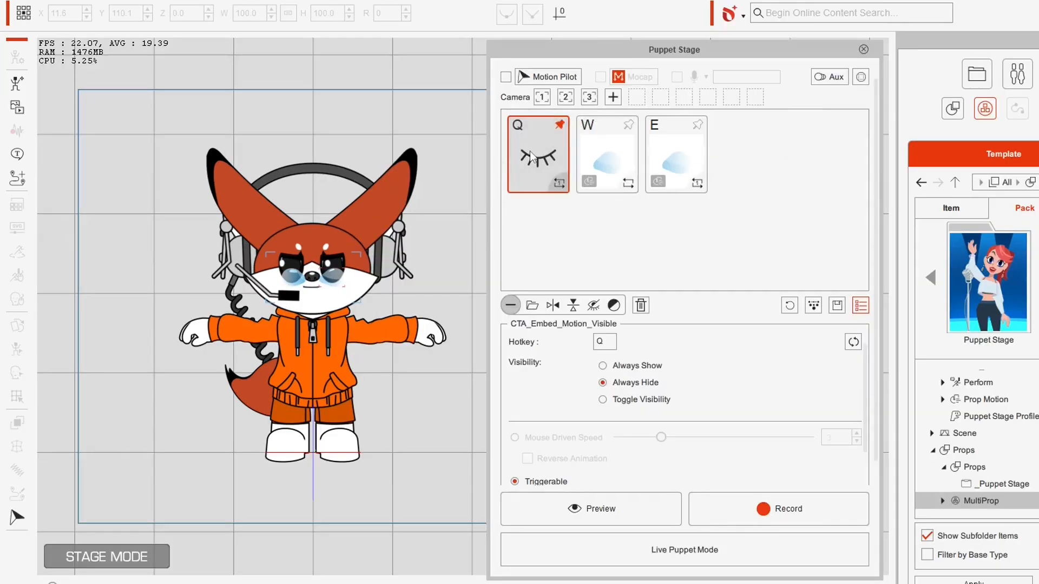
click(527, 145)
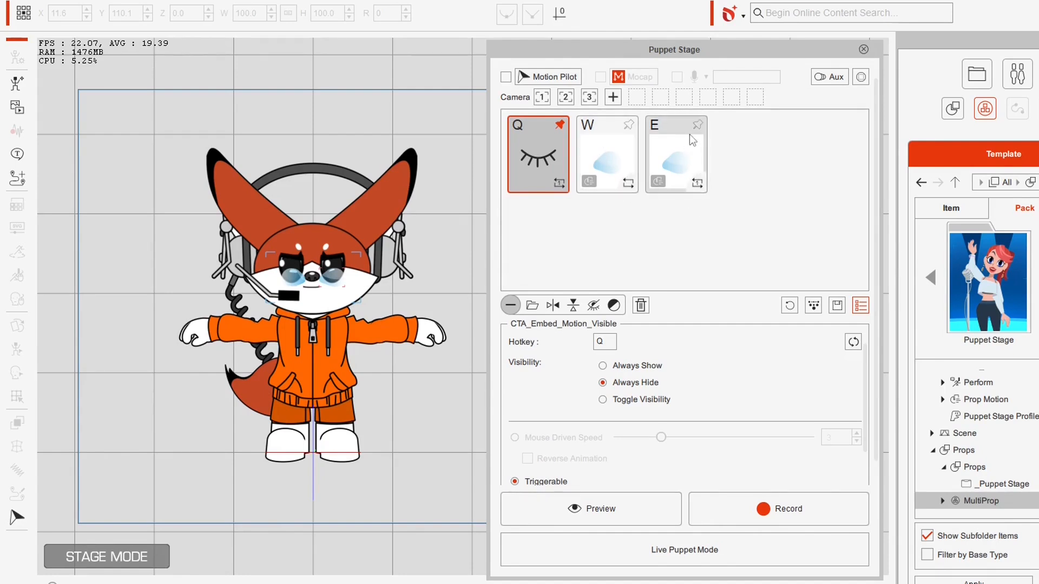
click(697, 182)
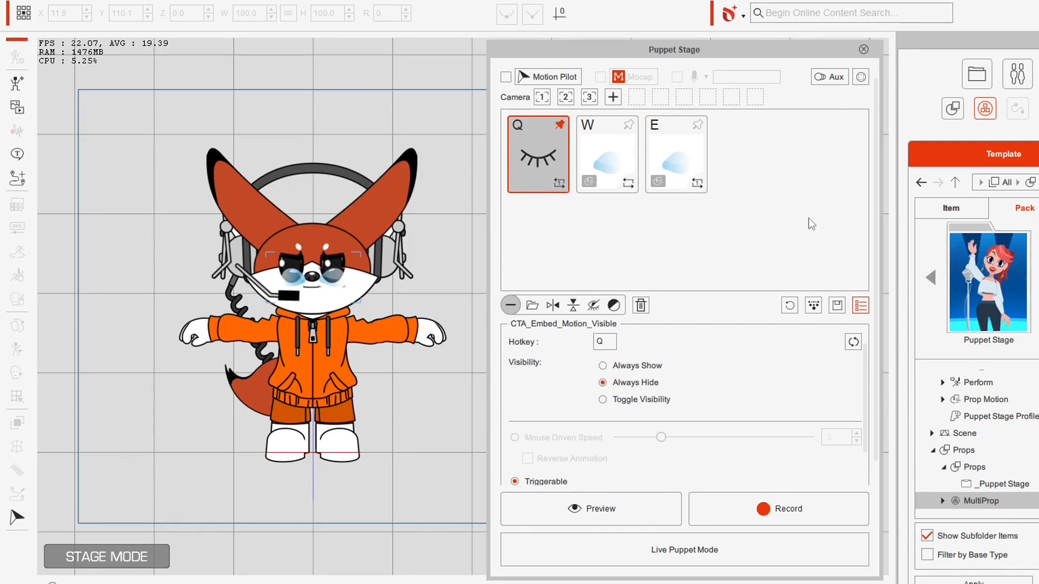
- Preview the Tears props' Puppet Stage cards and close the Puppet Stage
click(598, 507)
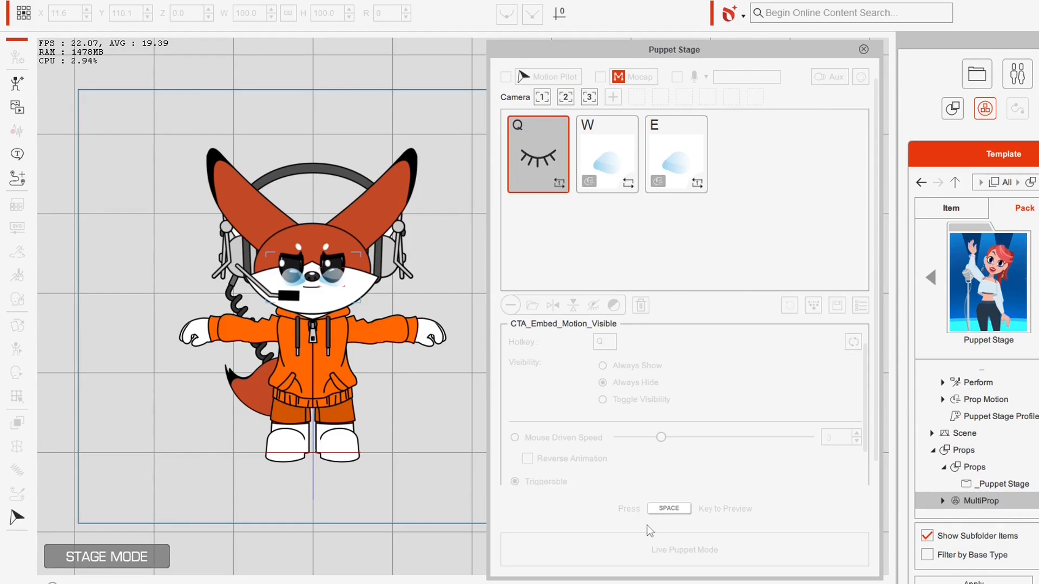
key(space)
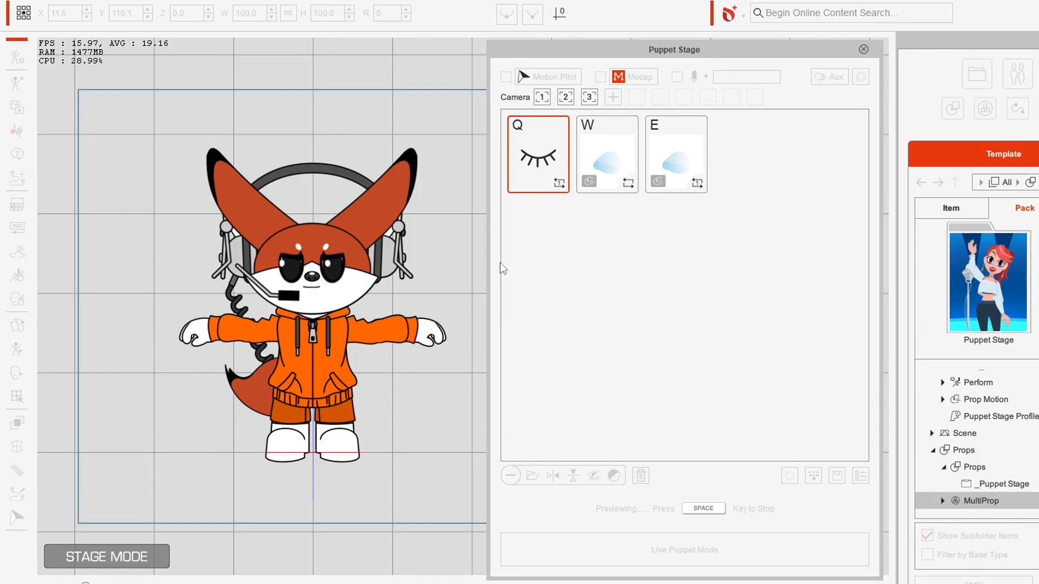
click(590, 188)
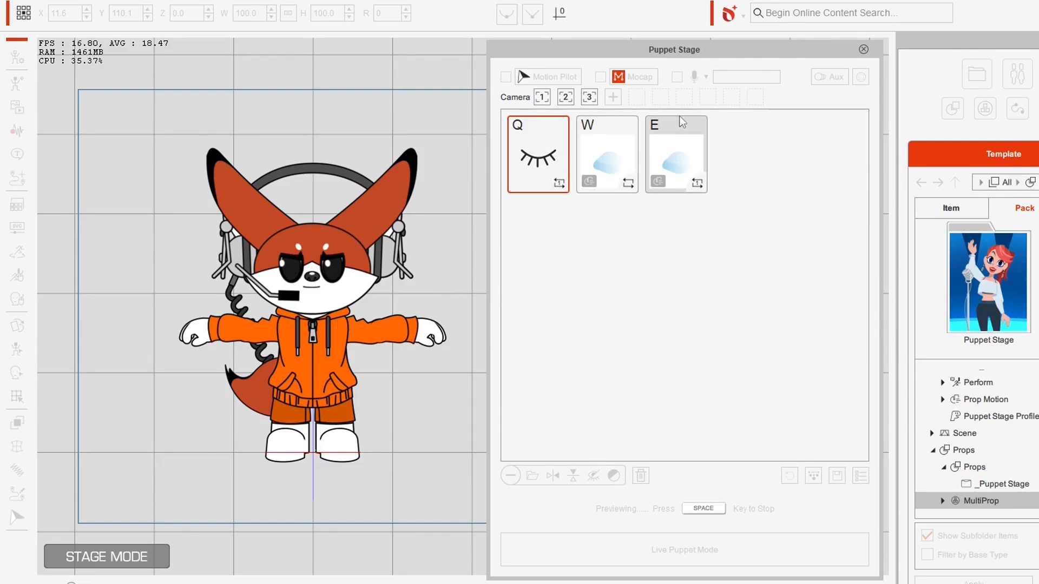
click(863, 49)
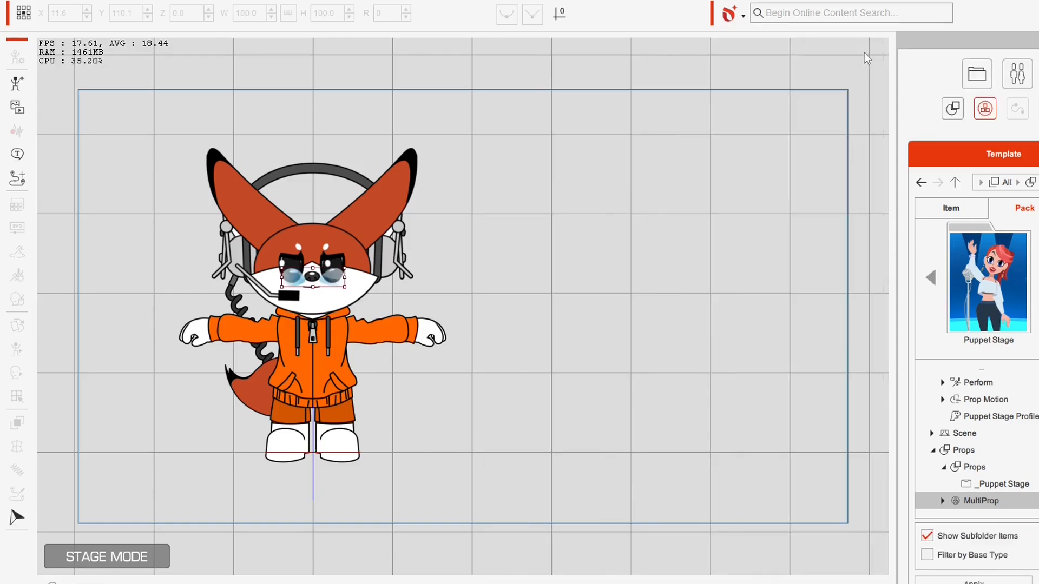
- Load the fox together with Teardrop L and Teardrop R into the Puppet Stage and switch to the Teardrop R cards
click(272, 325)
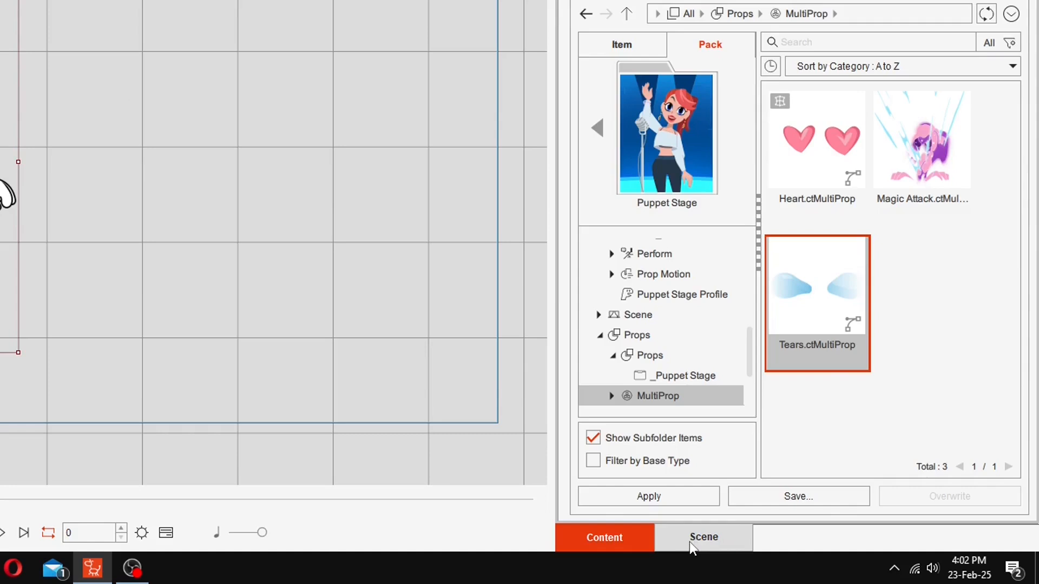
click(813, 551)
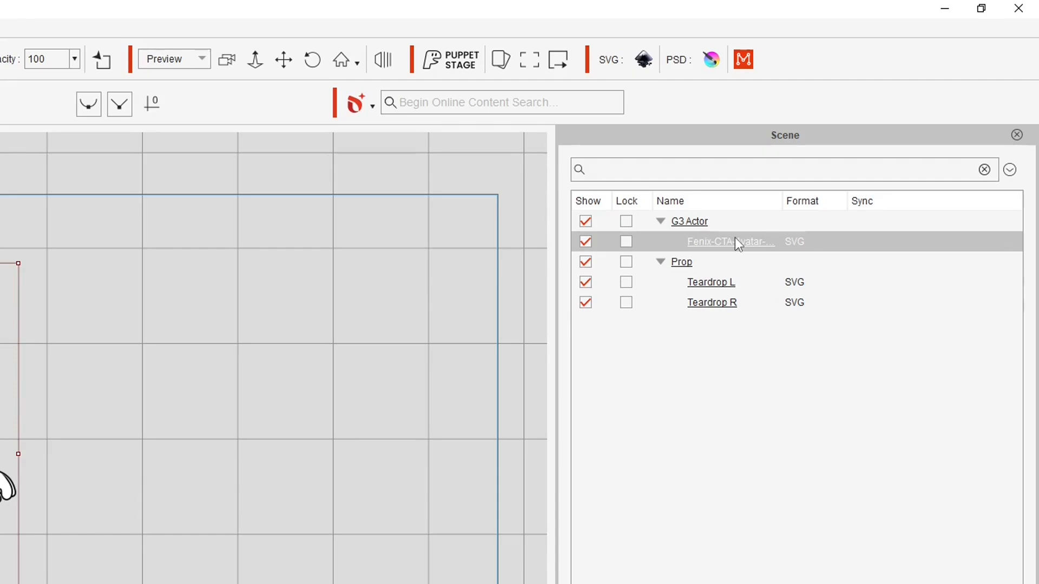
ctrl+click(711, 281)
ctrl+click(708, 302)
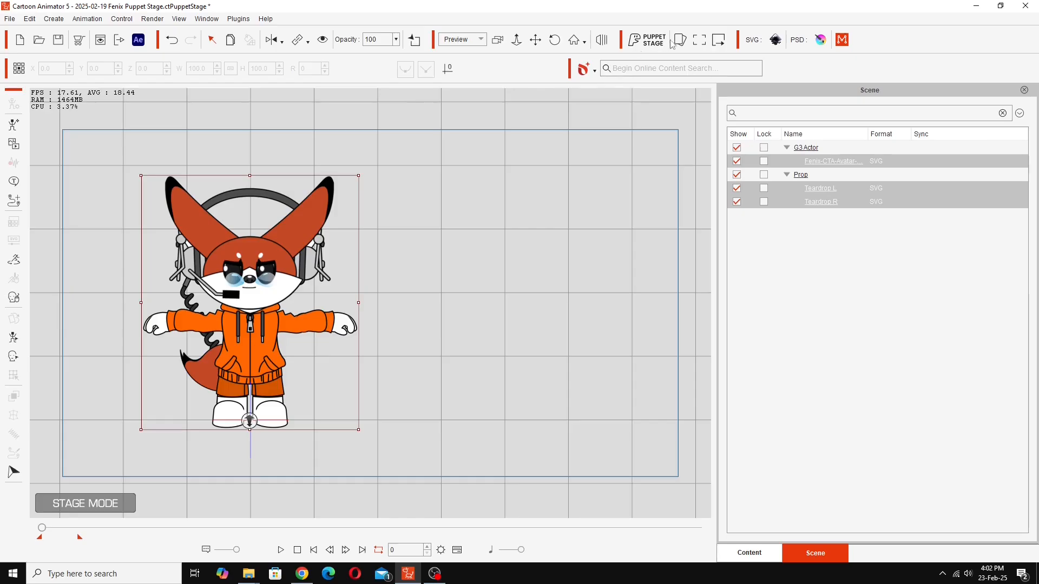
click(681, 41)
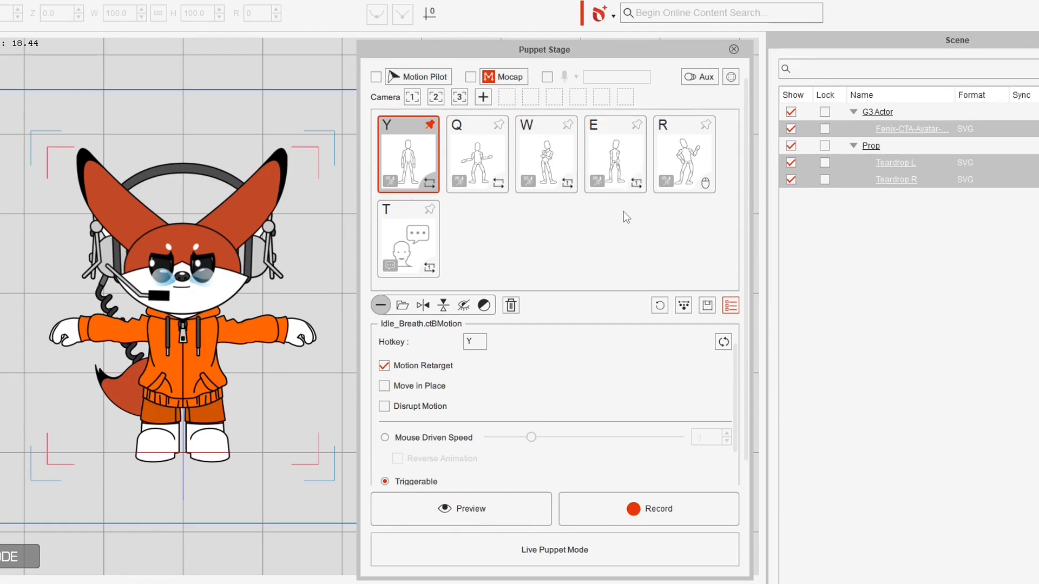
click(160, 277)
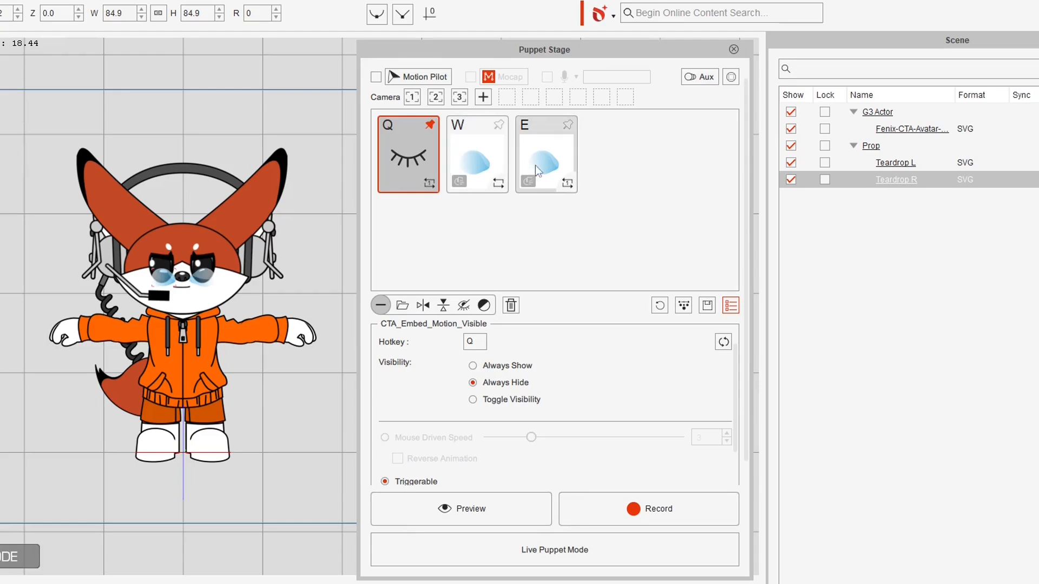
- Set the hotkeys of Teardrop R's looping and play-once animation cards to E and D respectively
click(173, 330)
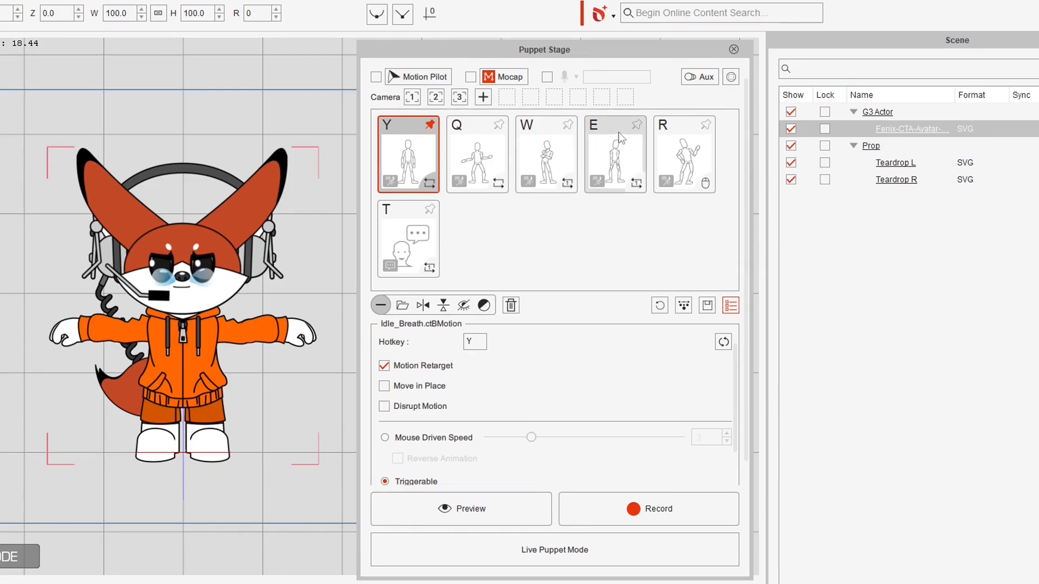
click(161, 279)
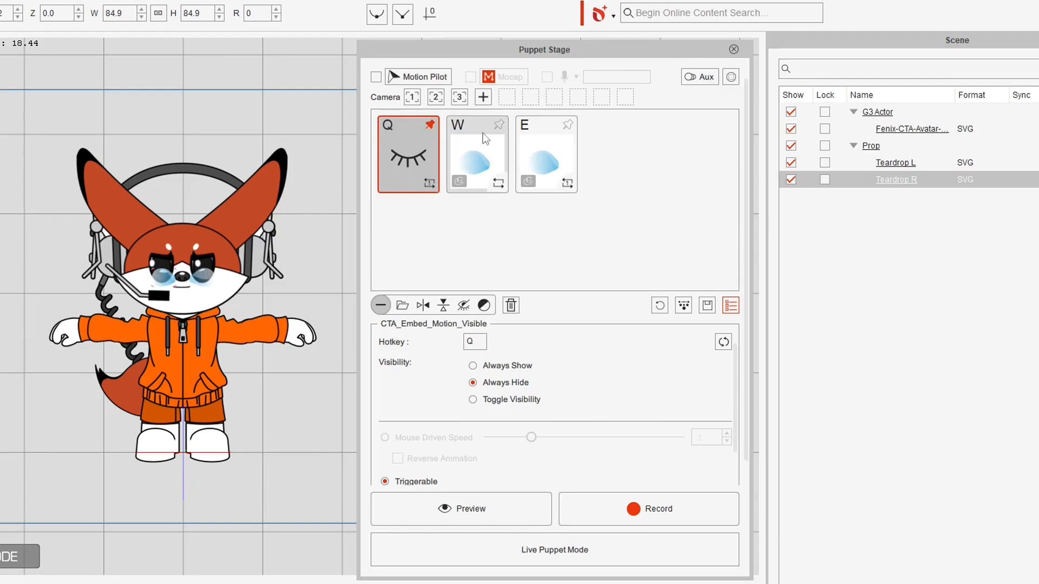
click(481, 146)
click(478, 341)
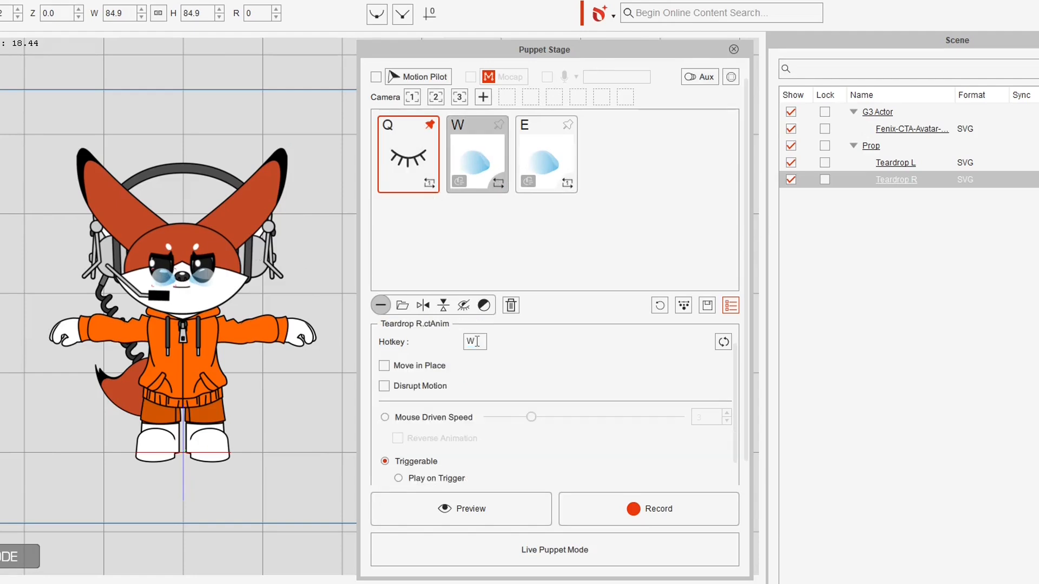
text(e)
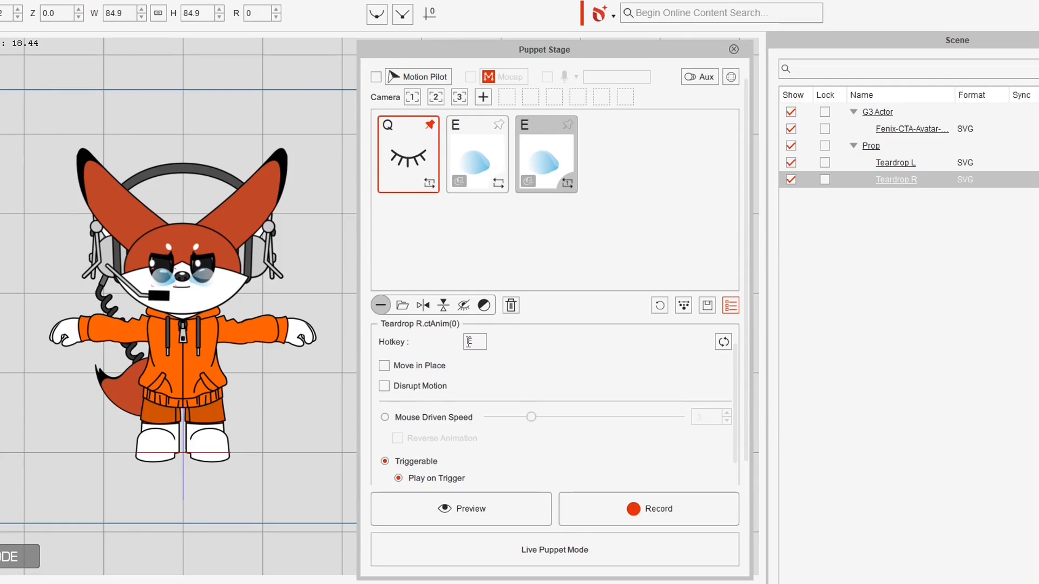
text(d)
- Set Teardrop L's looping animation card to hotkey E and its play-once card to hotkey D
click(209, 282)
click(475, 152)
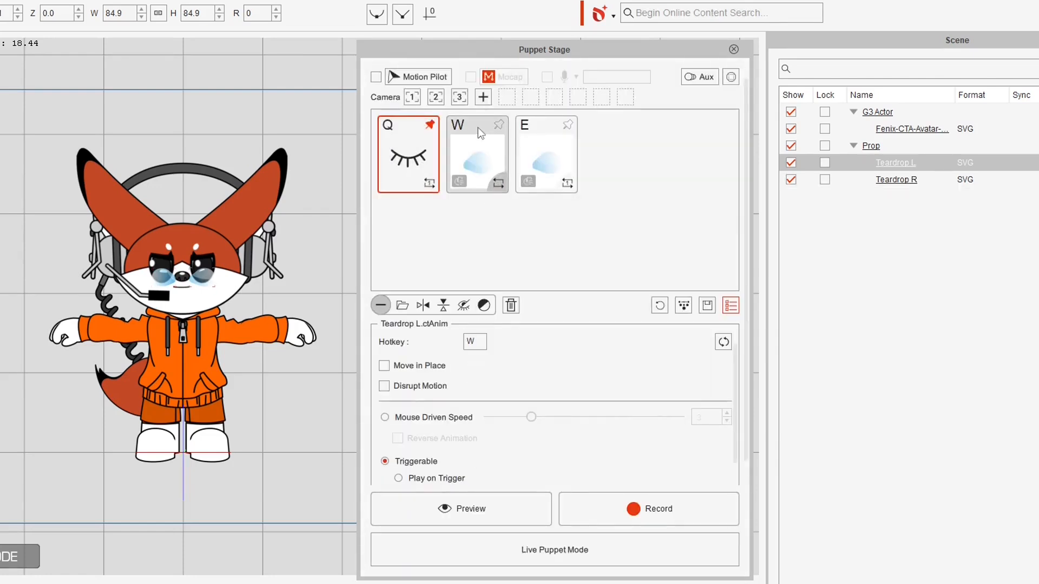
text(e)
click(556, 155)
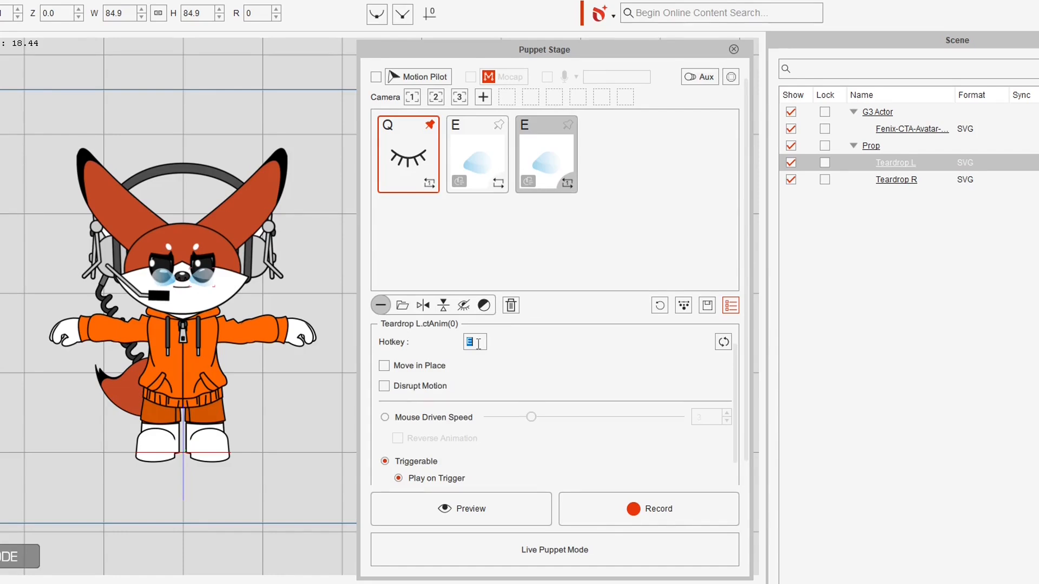
click(564, 230)
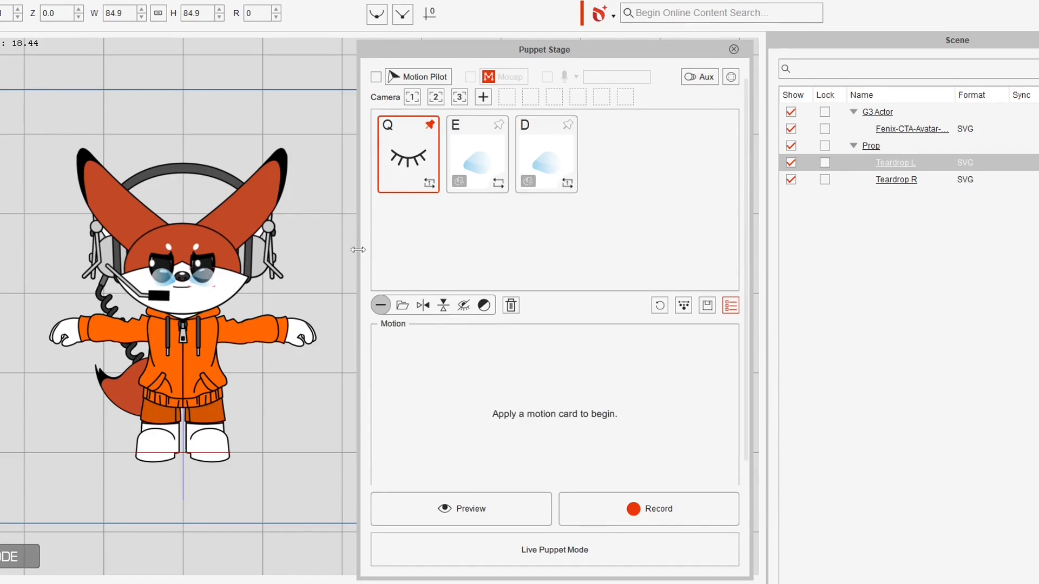
- Preview the fox with Teardrop L and Teardrop R using the Q, W, E and Y motions, and close the Puppet Stage
click(198, 338)
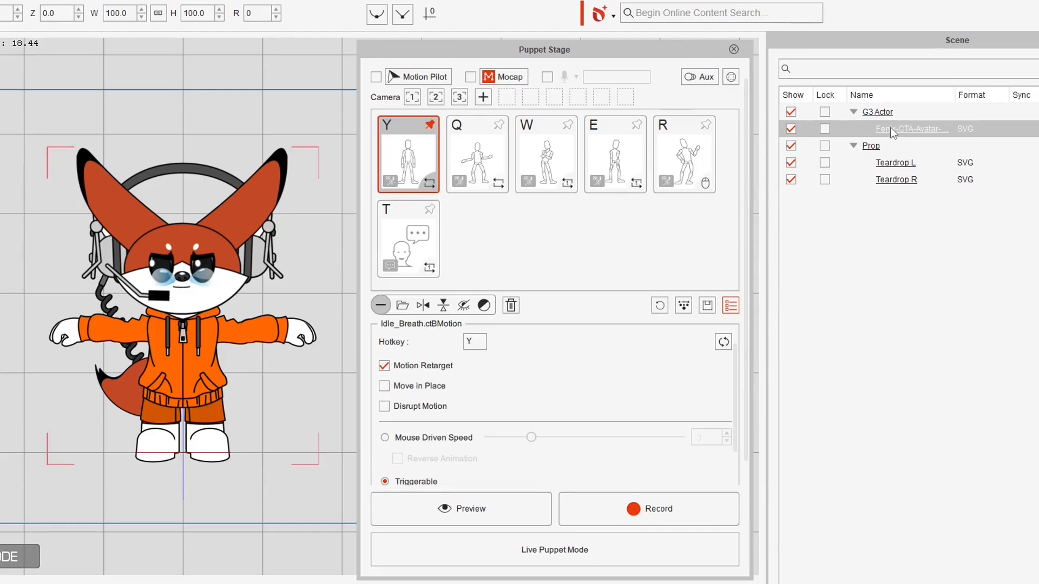
click(892, 162)
shift+click(891, 179)
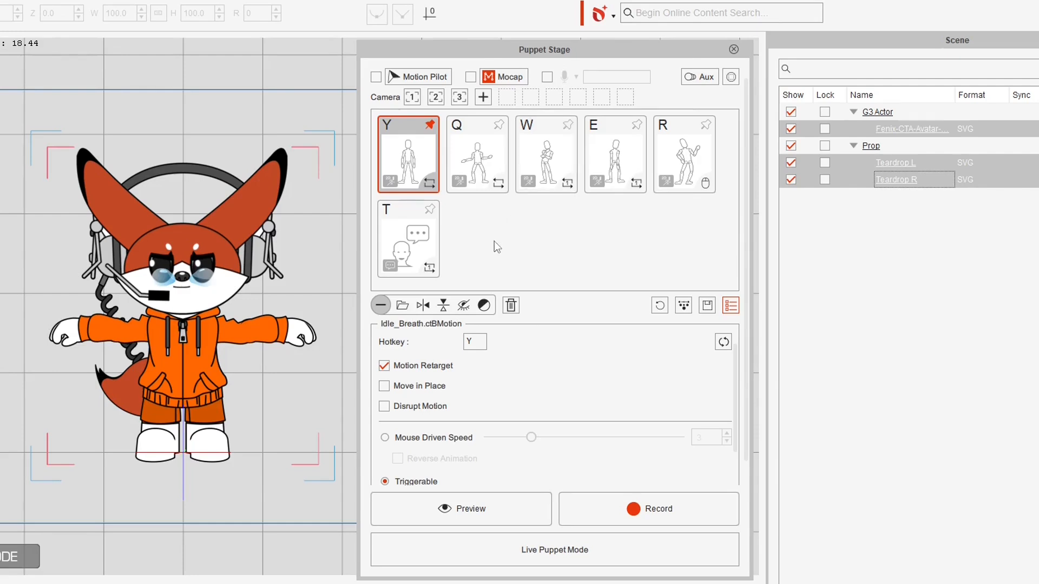
click(455, 502)
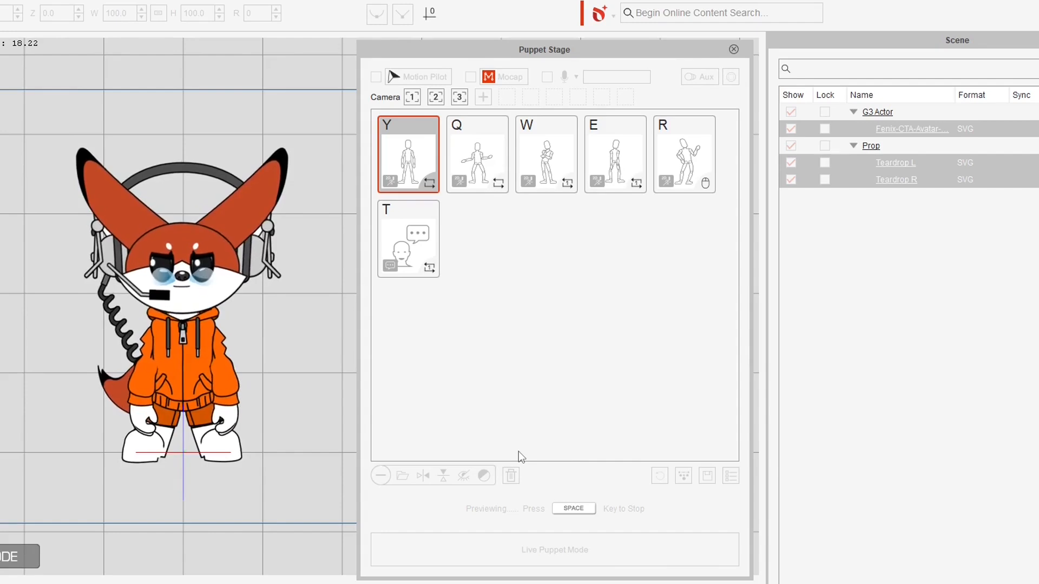
key(q)
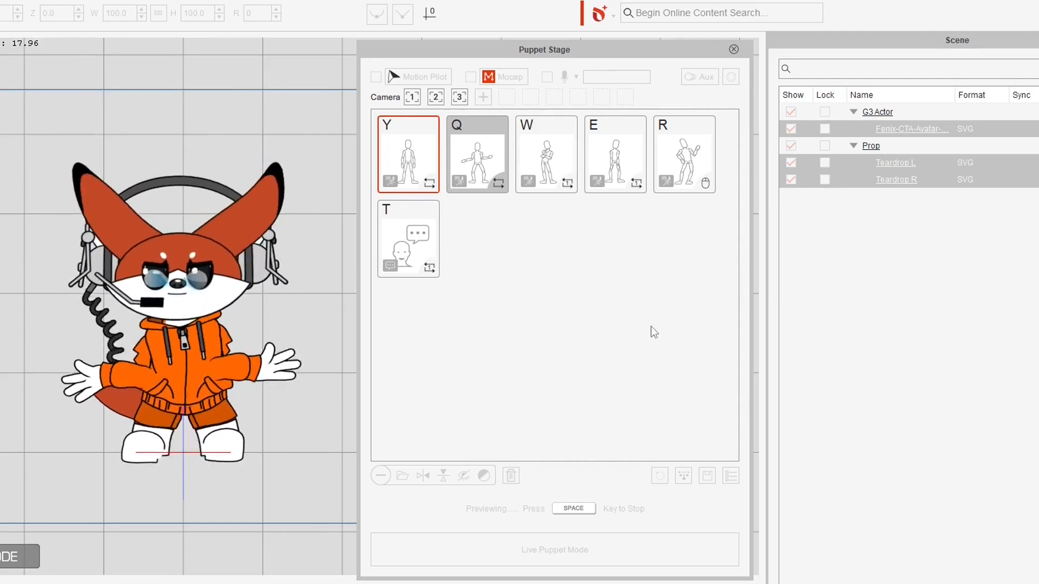
key(w)
key(e)
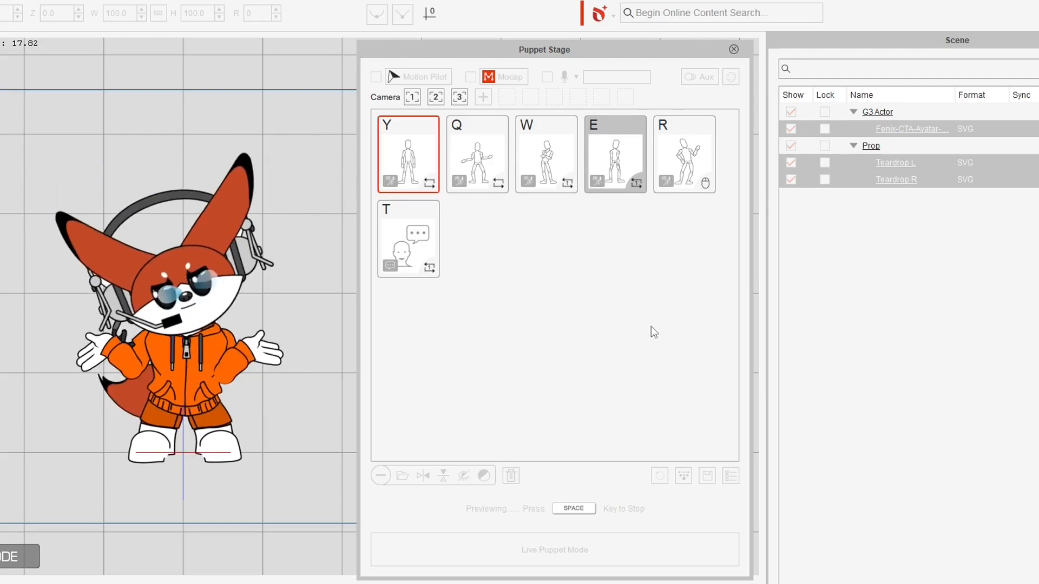
key(y)
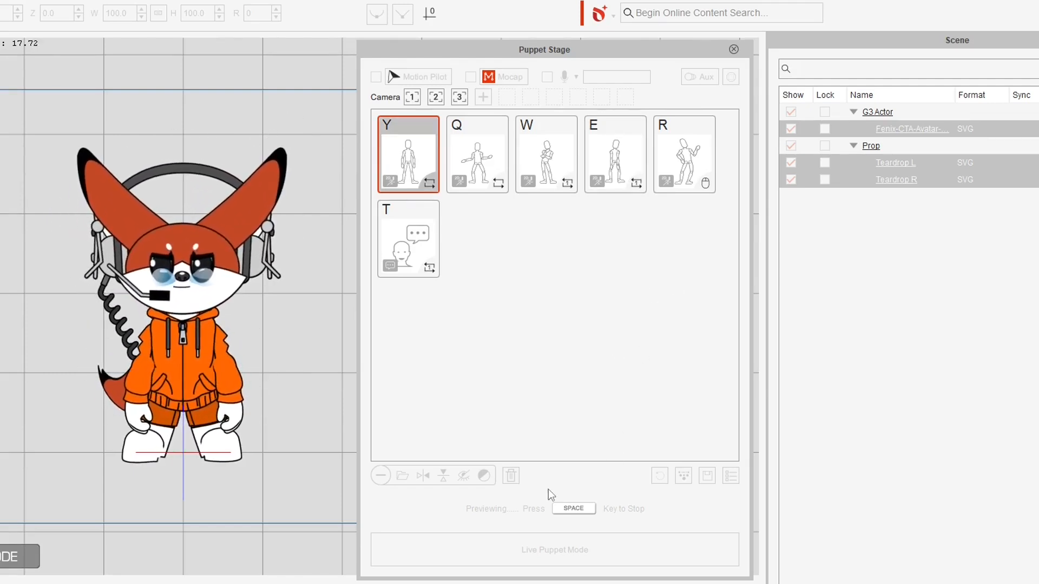
key(space)
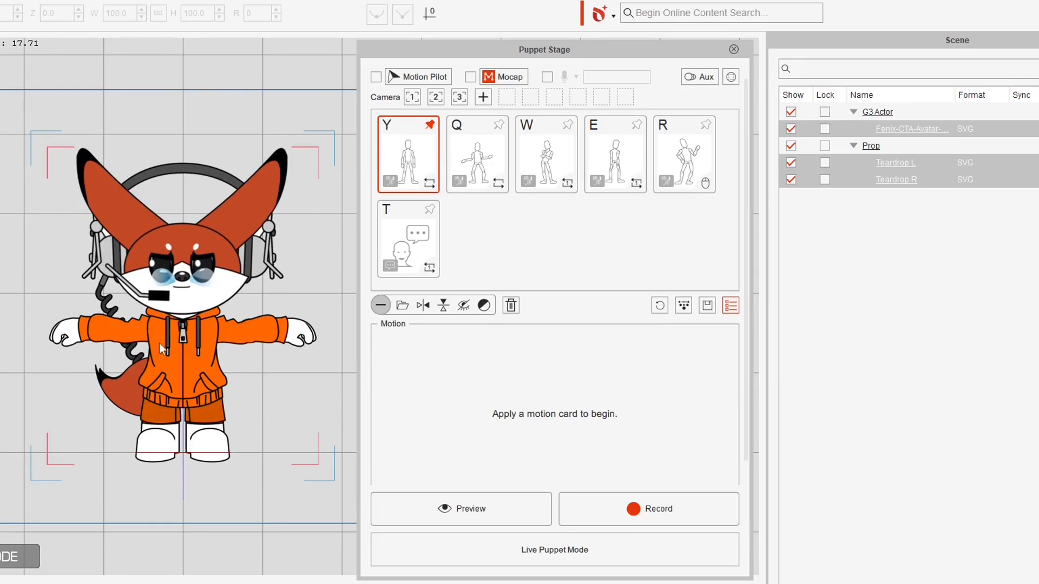
click(733, 50)
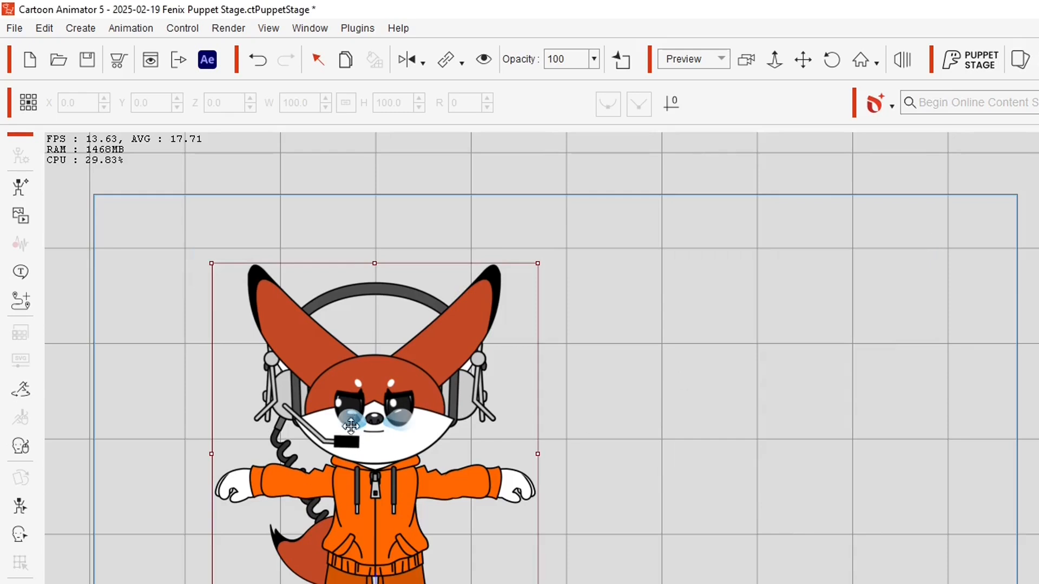
- Attach each teardrop prop to the fox's eye directly above it
click(356, 417)
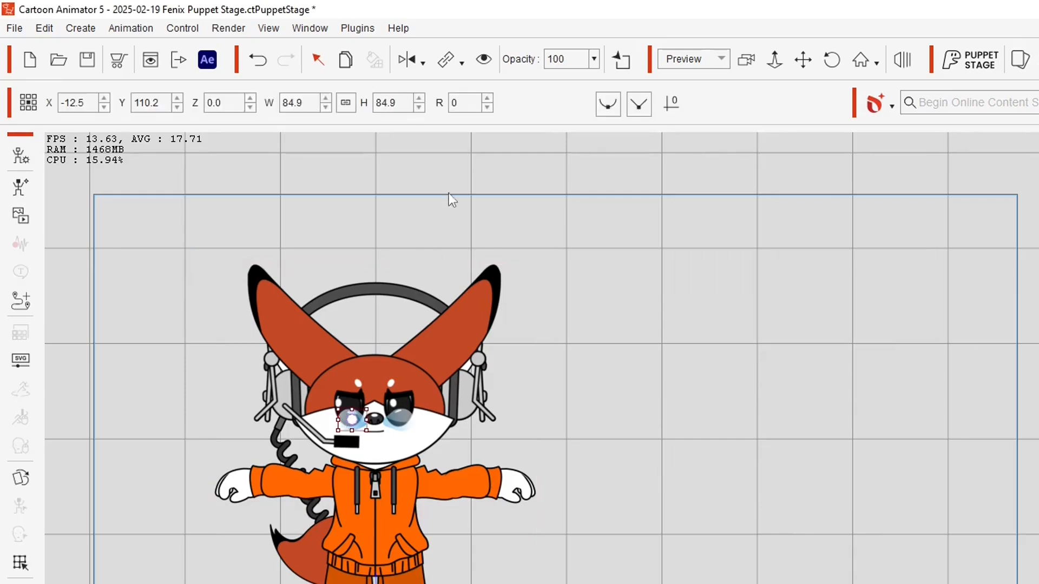
click(442, 60)
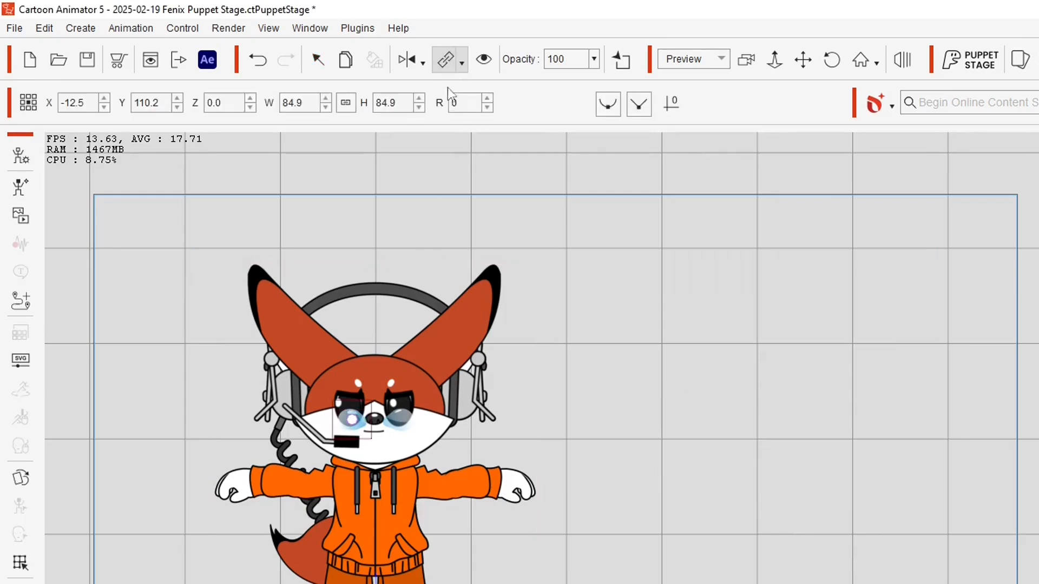
click(355, 401)
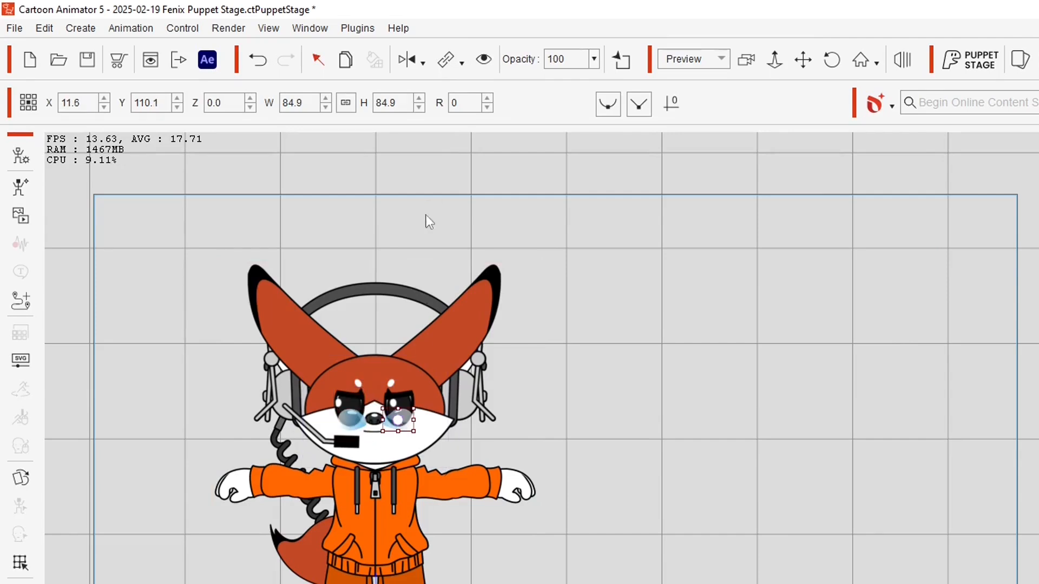
click(399, 400)
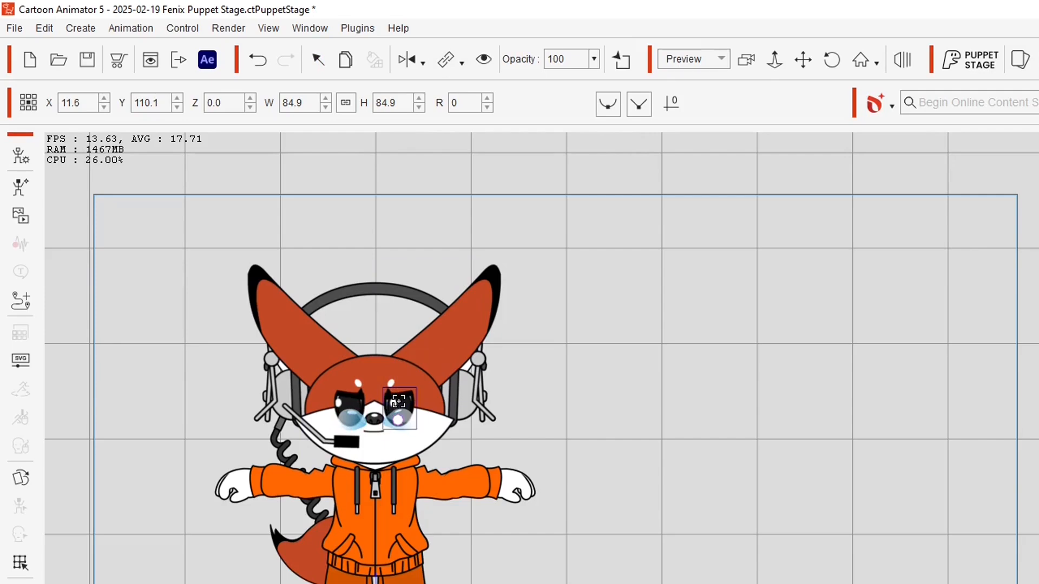
- Load the fox together with both eye-attached teardrops into the Puppet Stage
click(831, 162)
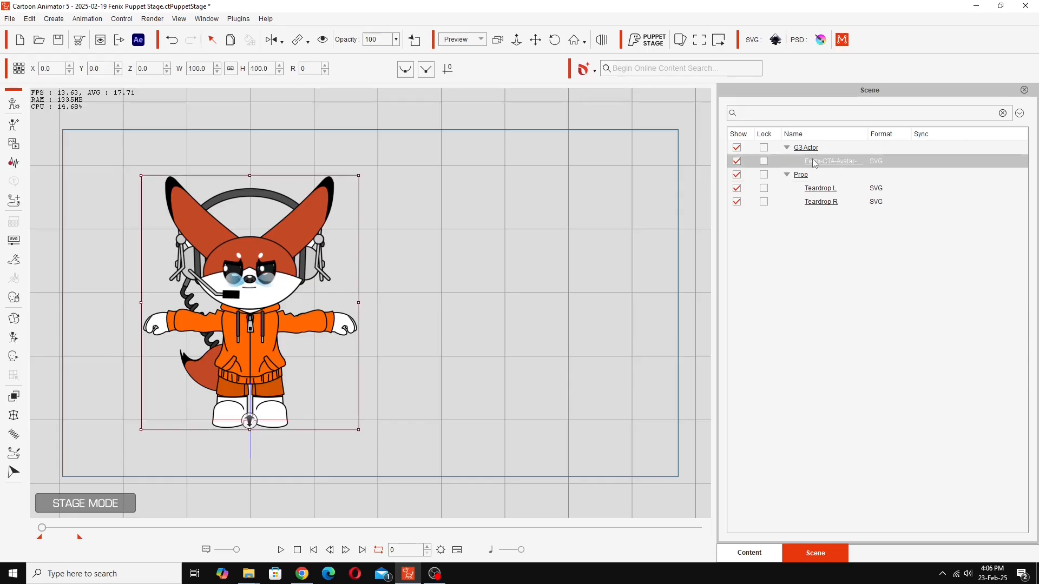
ctrl+click(820, 188)
ctrl+click(820, 201)
click(680, 39)
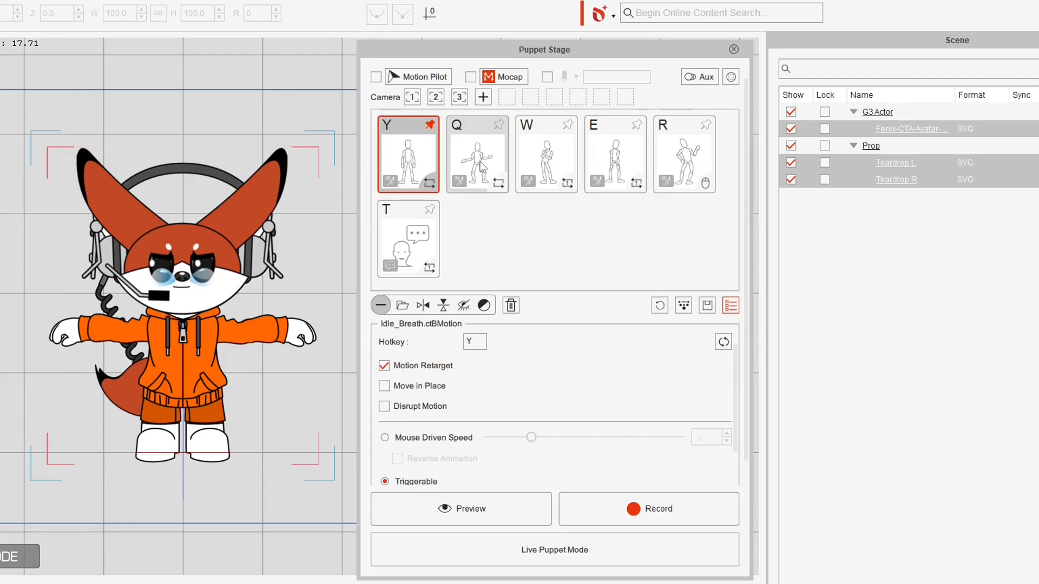
- Preview the fox's W motion with the attached teardrops and stop the preview
click(475, 509)
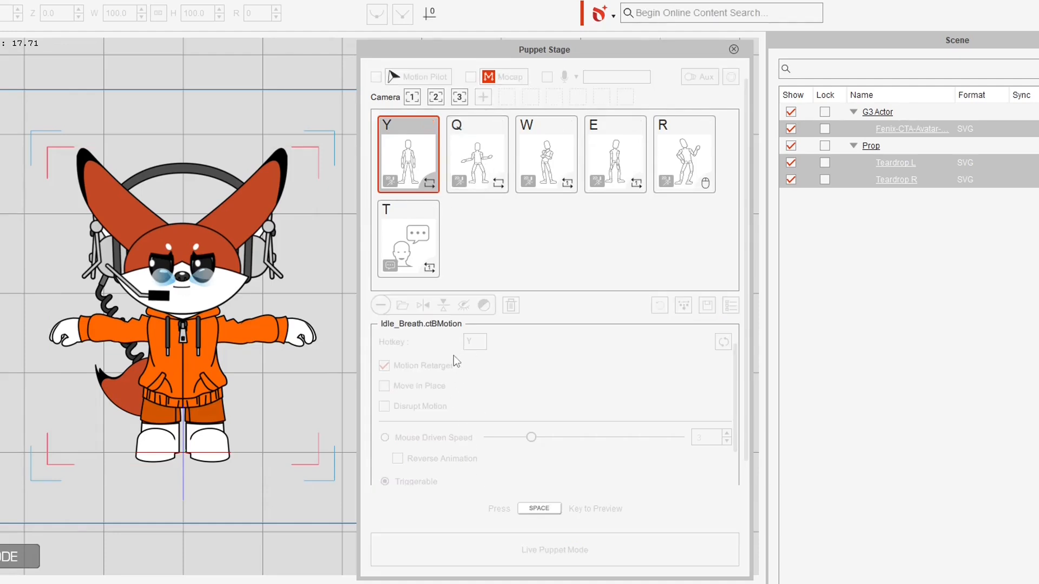
key(space)
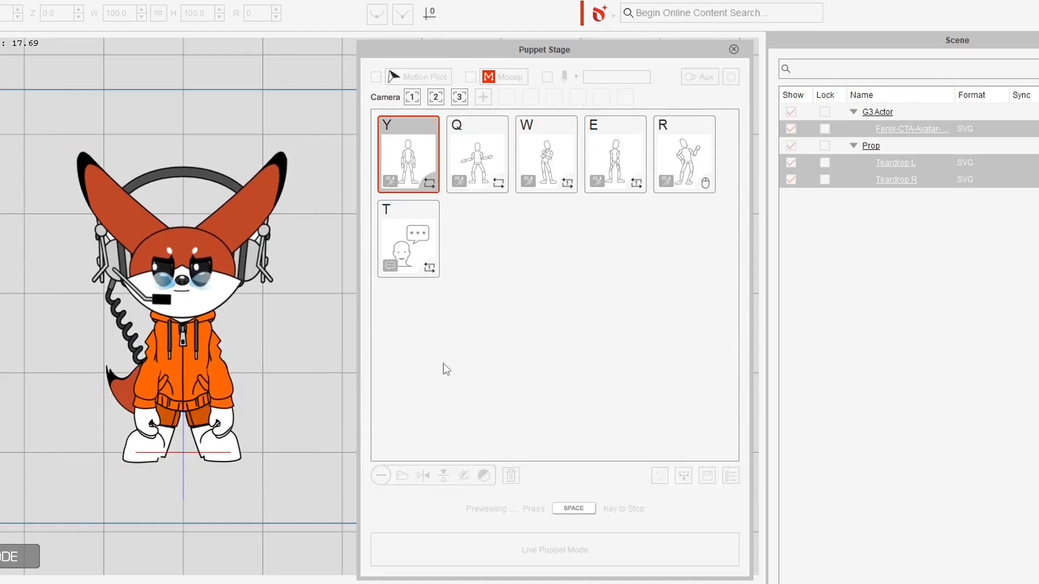
key(w)
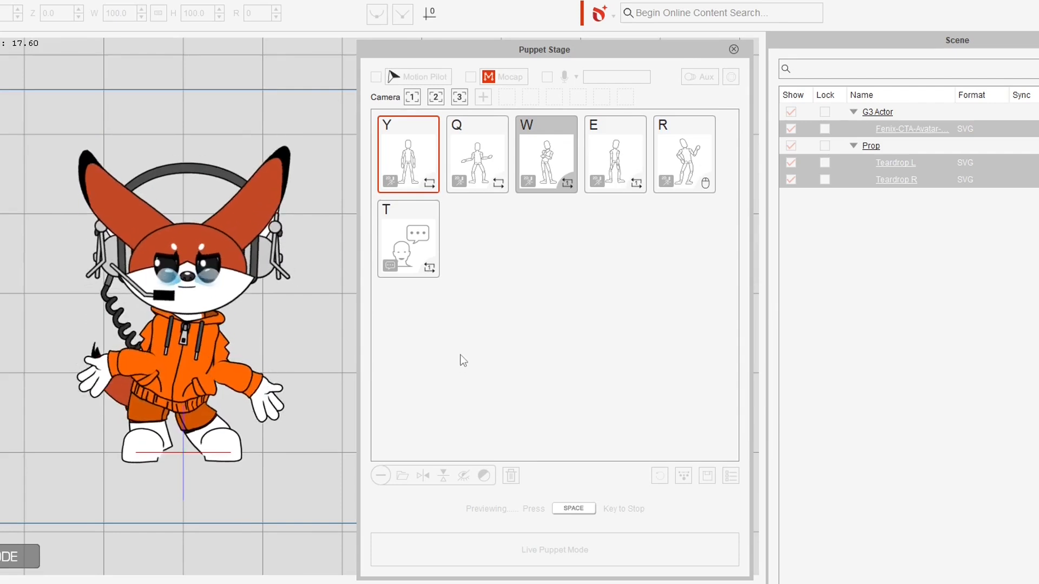
key(space)
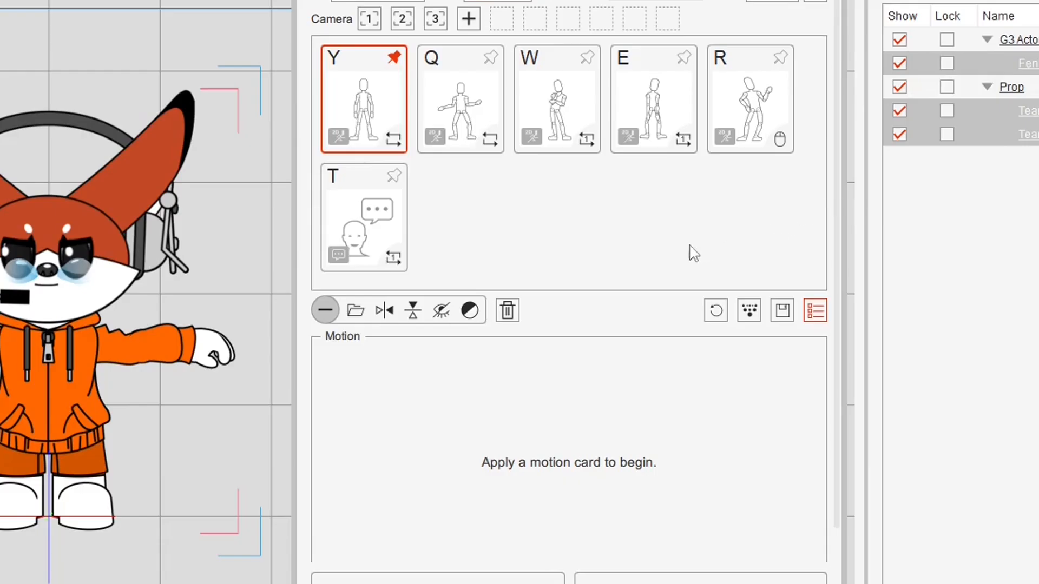
- Turn off Mimic Leader in the Flock Settings for the selected fox and teardrops
click(750, 312)
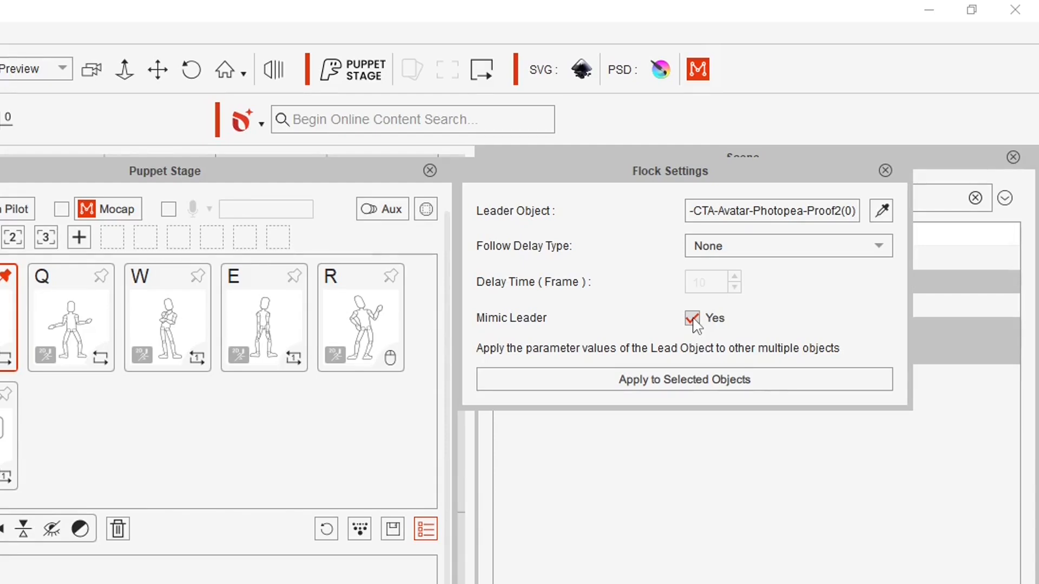
click(841, 182)
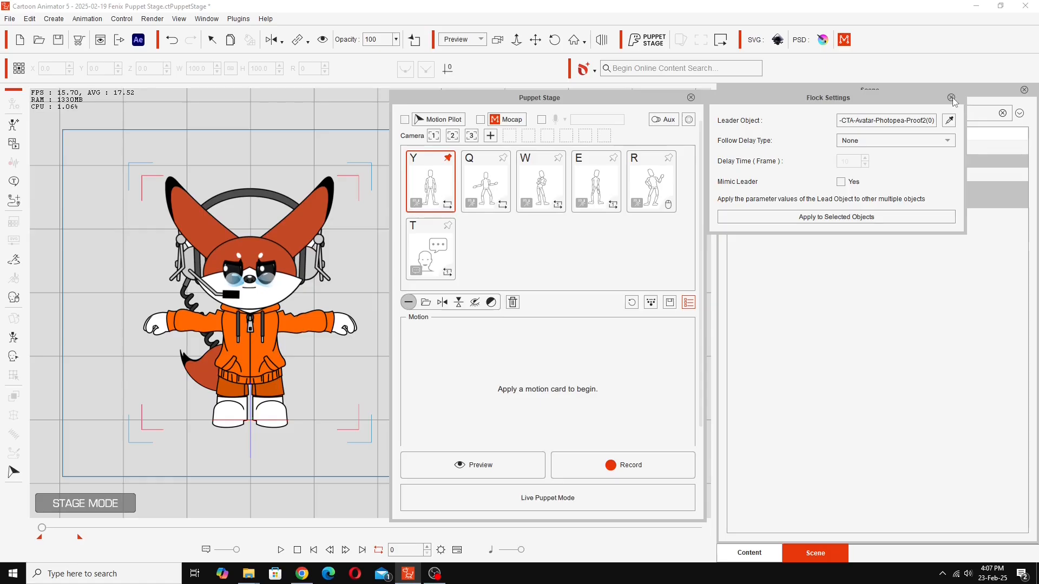
click(951, 98)
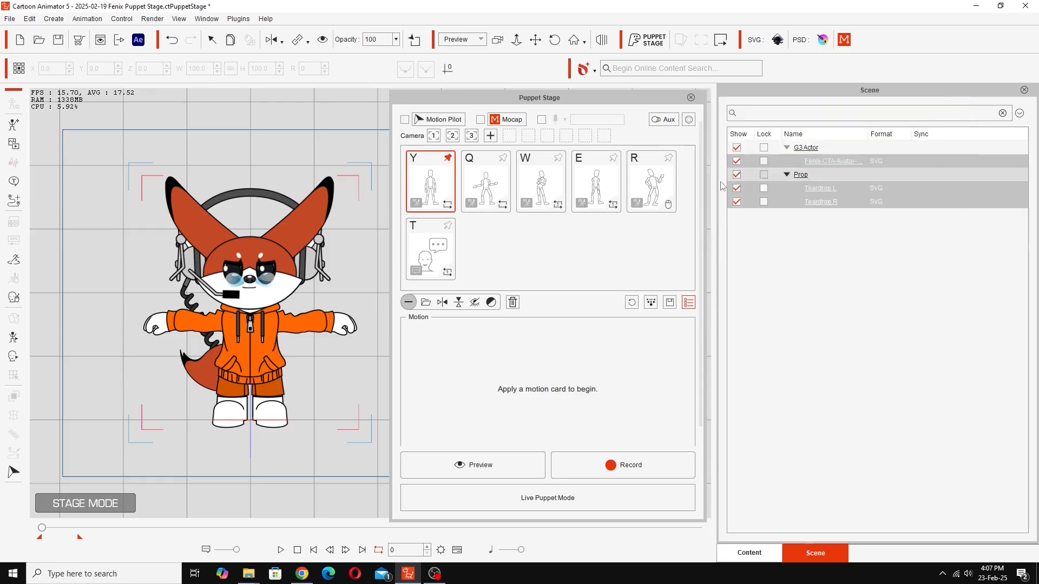
- Preview the fox and teardrops together by triggering the E card, and stop the preview
click(472, 466)
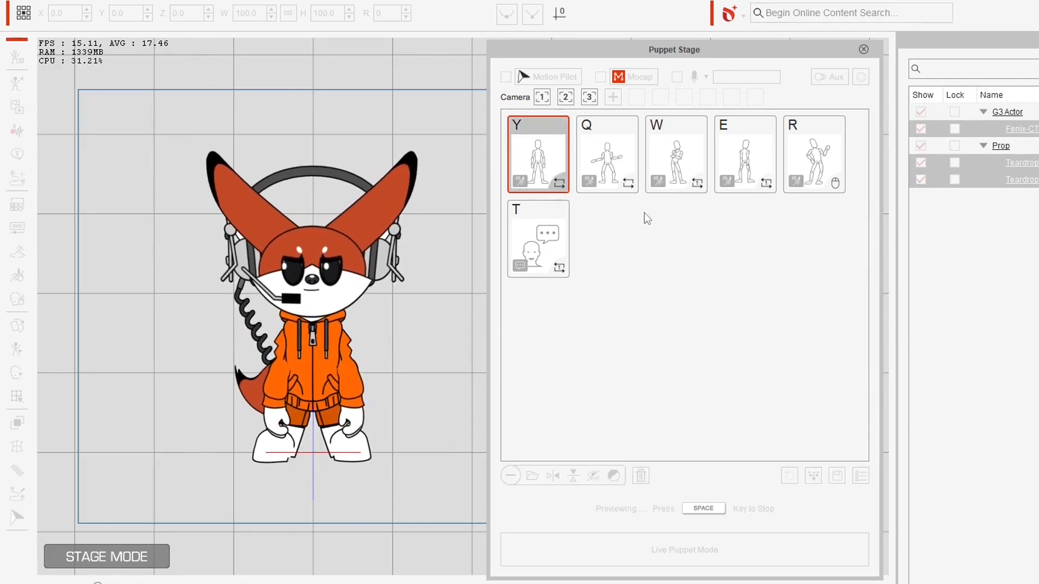
click(735, 157)
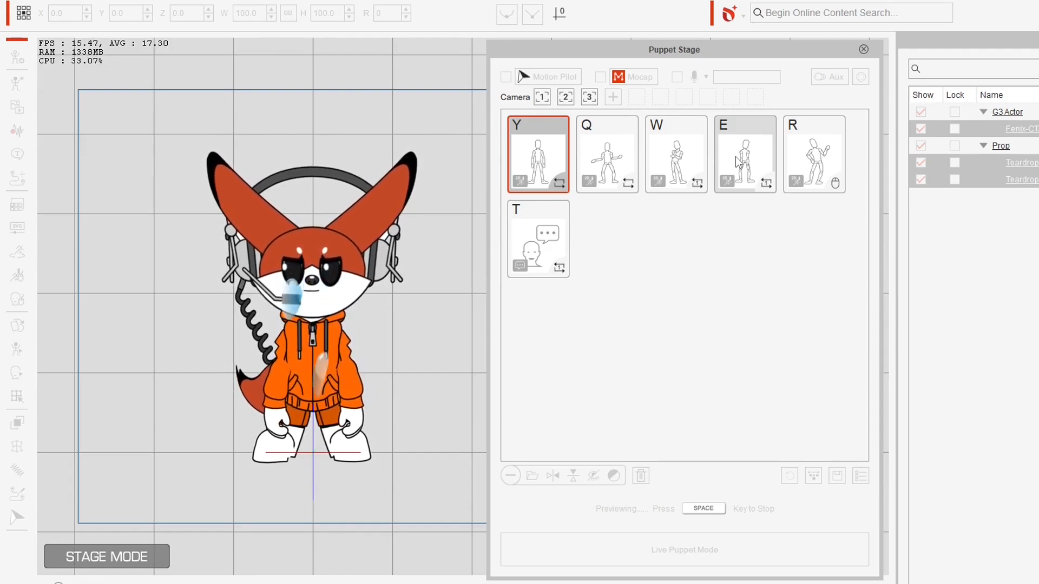
click(735, 157)
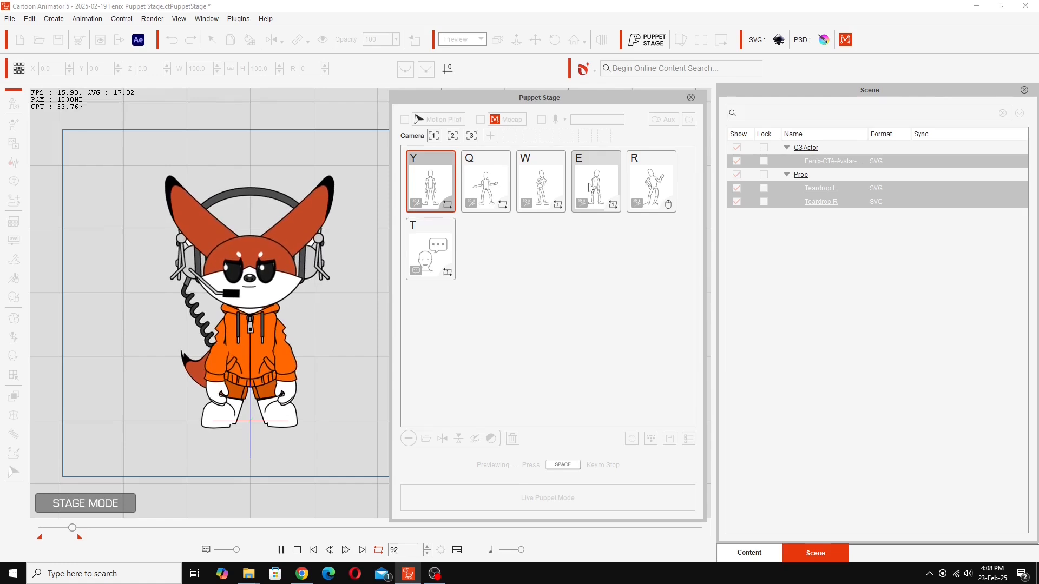
key(space)
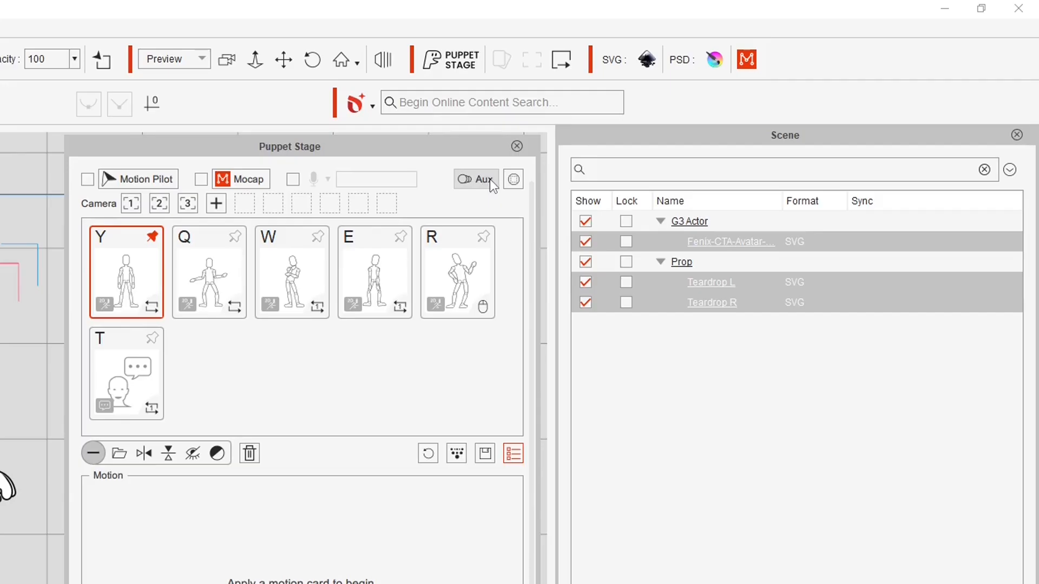
- Examine the teardrops' cards and hotkeys under Auxiliary Objects and reopen the Flock Settings
click(482, 180)
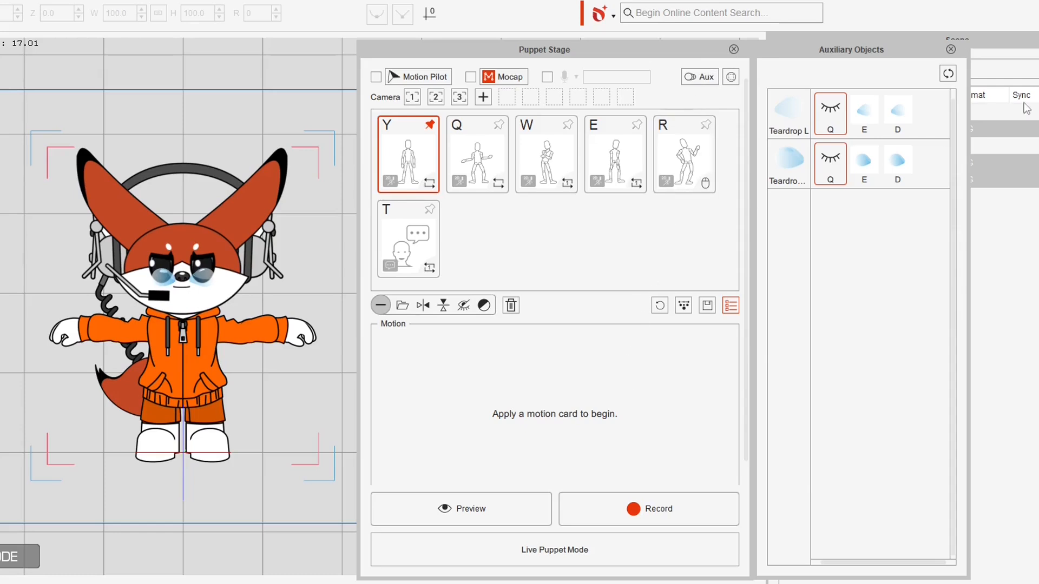
click(864, 97)
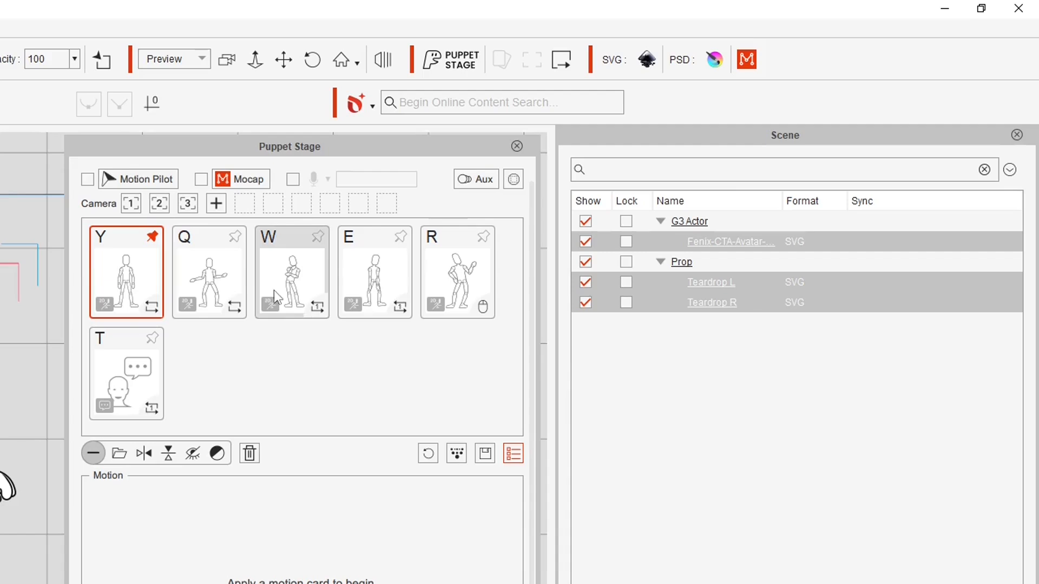
click(684, 306)
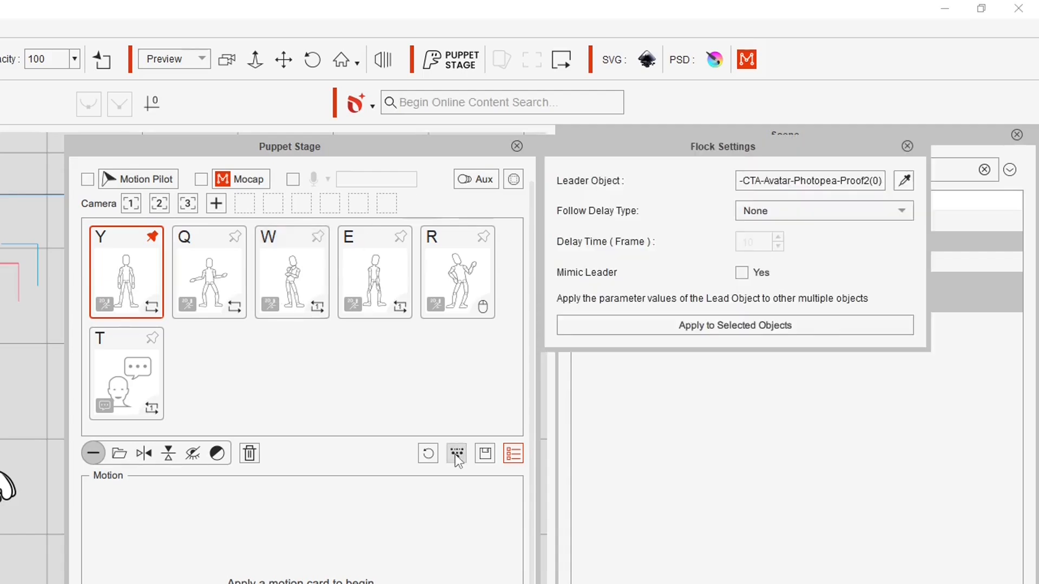
- Temporarily turn on Mimic Leader in the Flock Settings while previewing the fox and teardrops with the E card
click(742, 274)
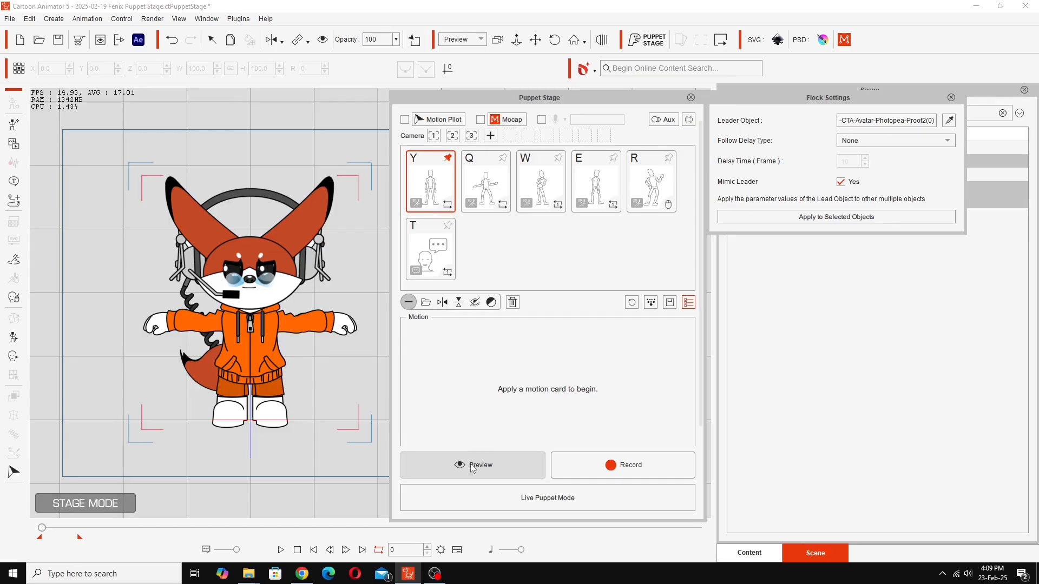
click(472, 467)
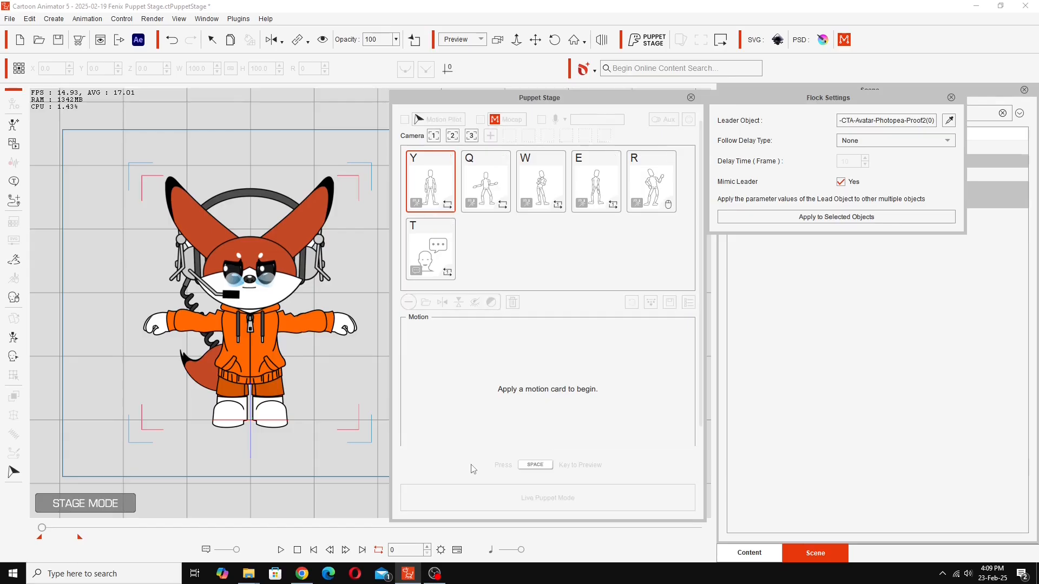
key(space)
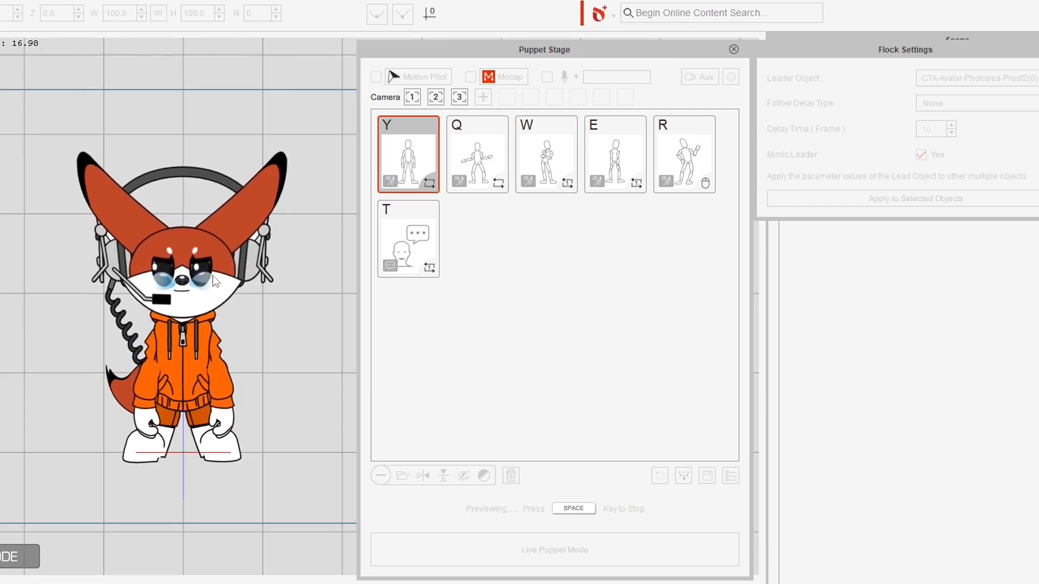
key(e)
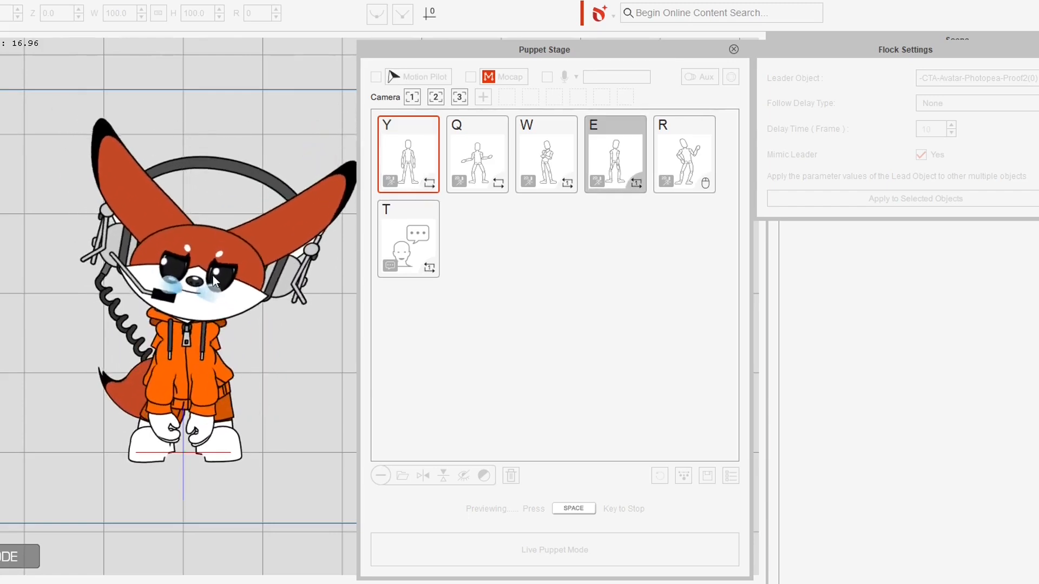
key(space)
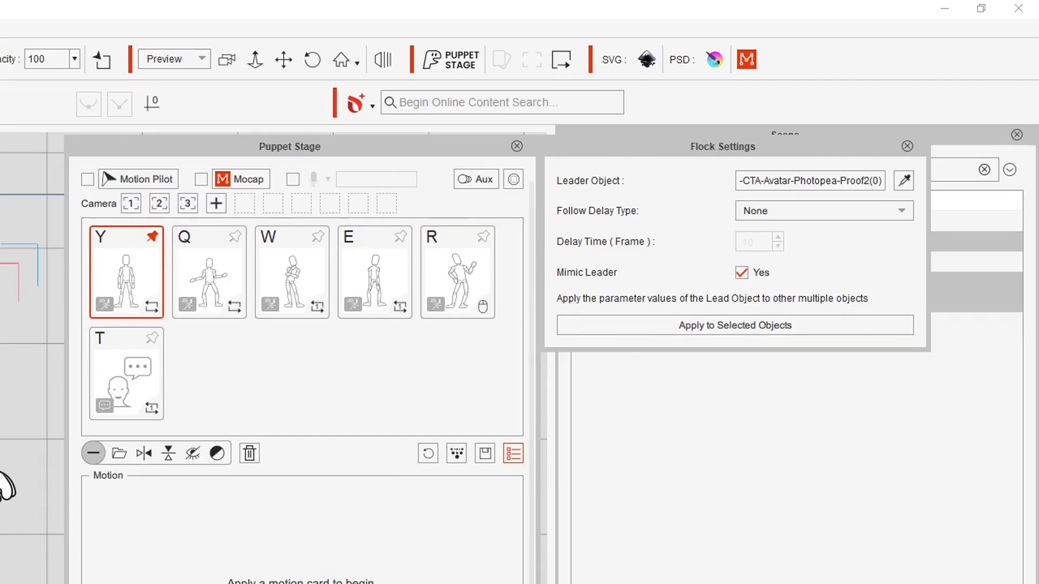
click(741, 272)
- Preview the fox and teardrops with the E and Y cards, and close the Flock Settings and Puppet Stage
key(space)
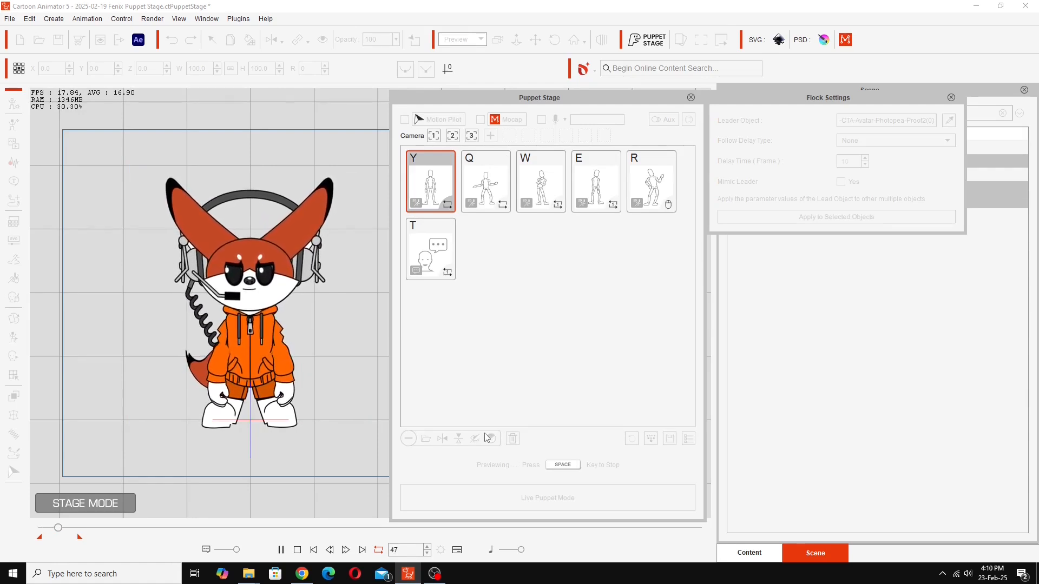
key(e)
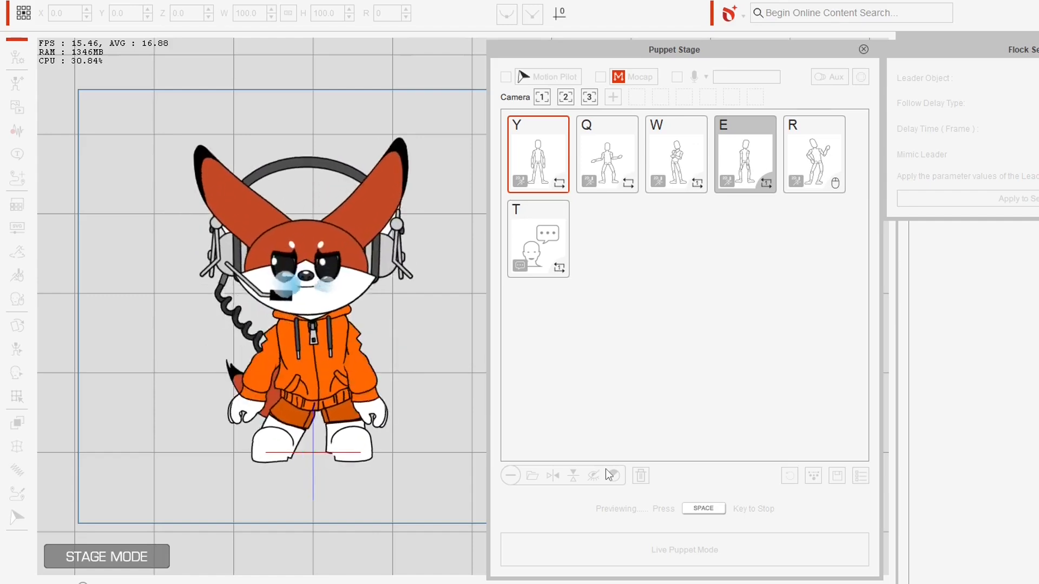
key(y)
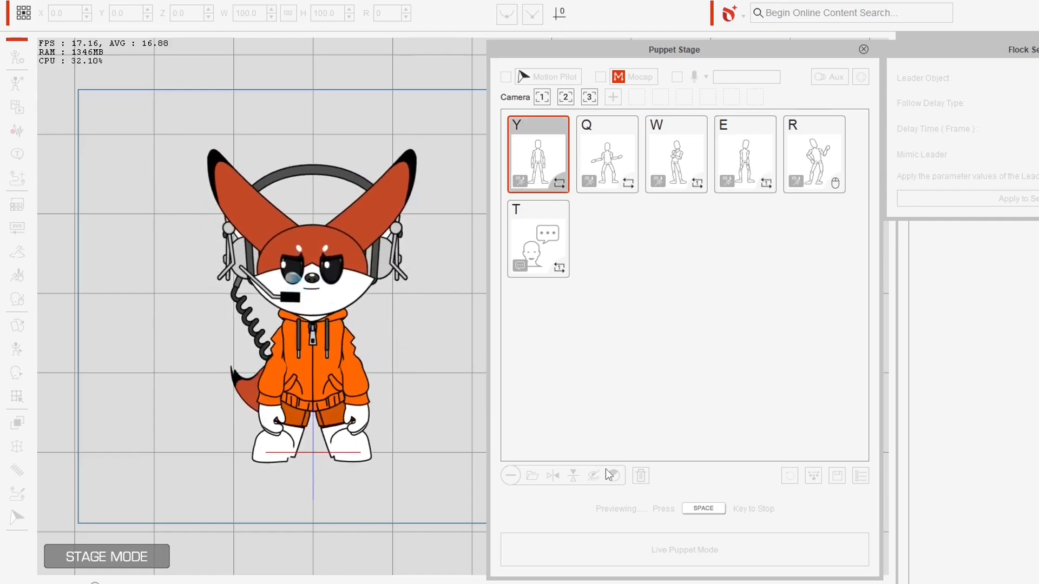
key(space)
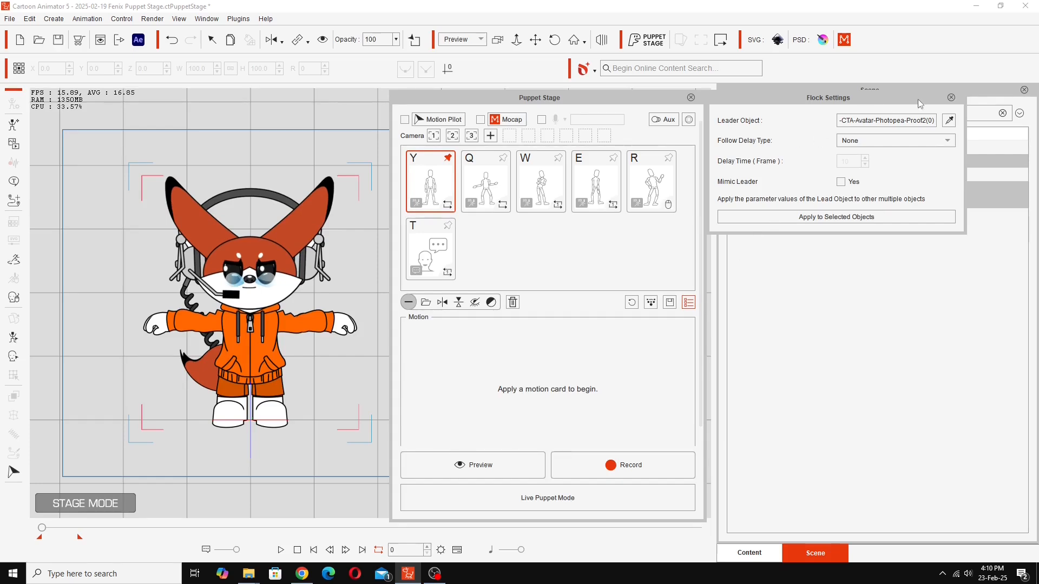
click(951, 97)
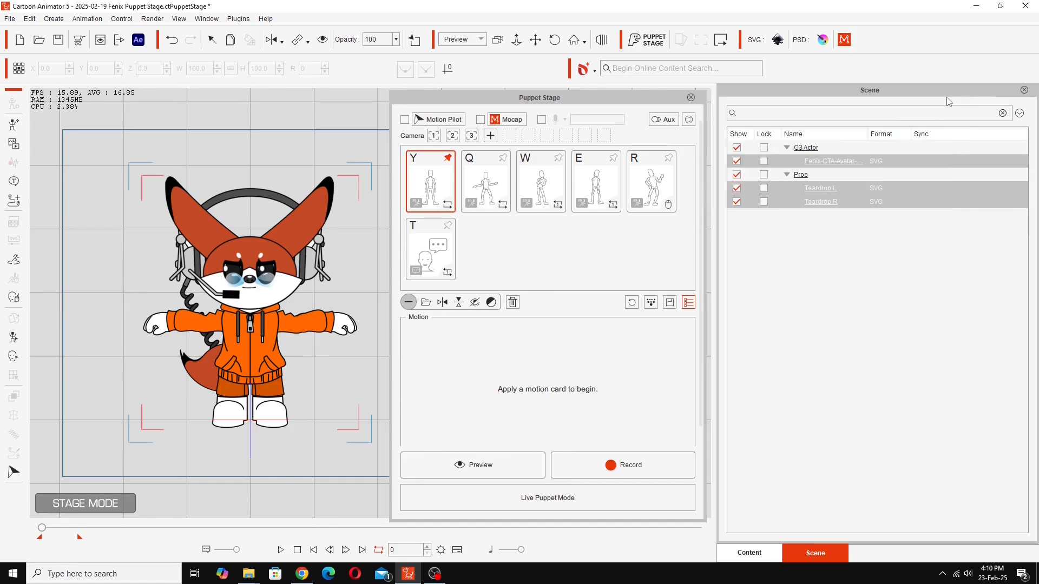
click(691, 98)
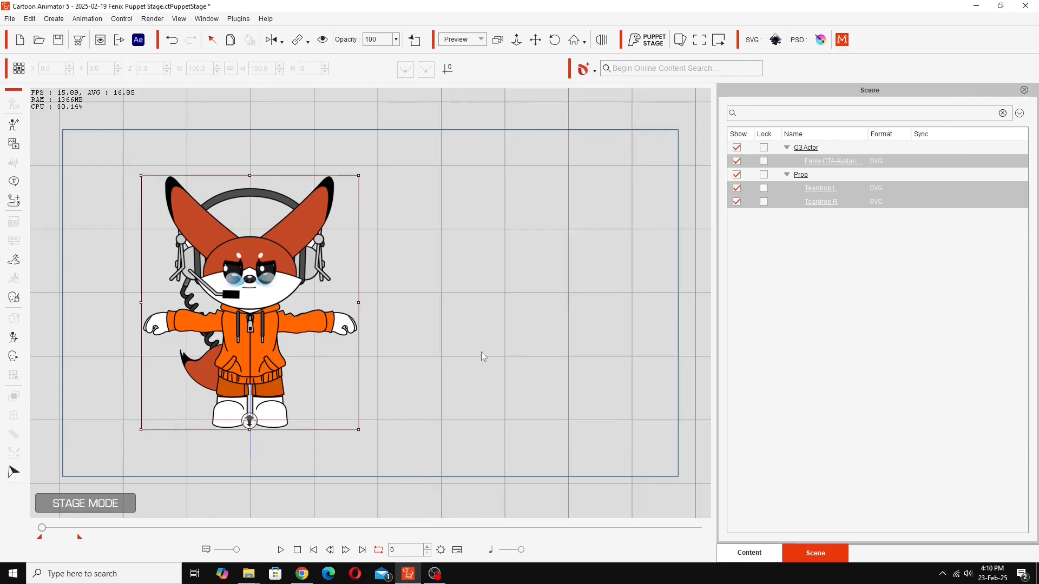
- Open the Basic Icon props folder in the Scene & Prop pack under Free Resource
click(894, 177)
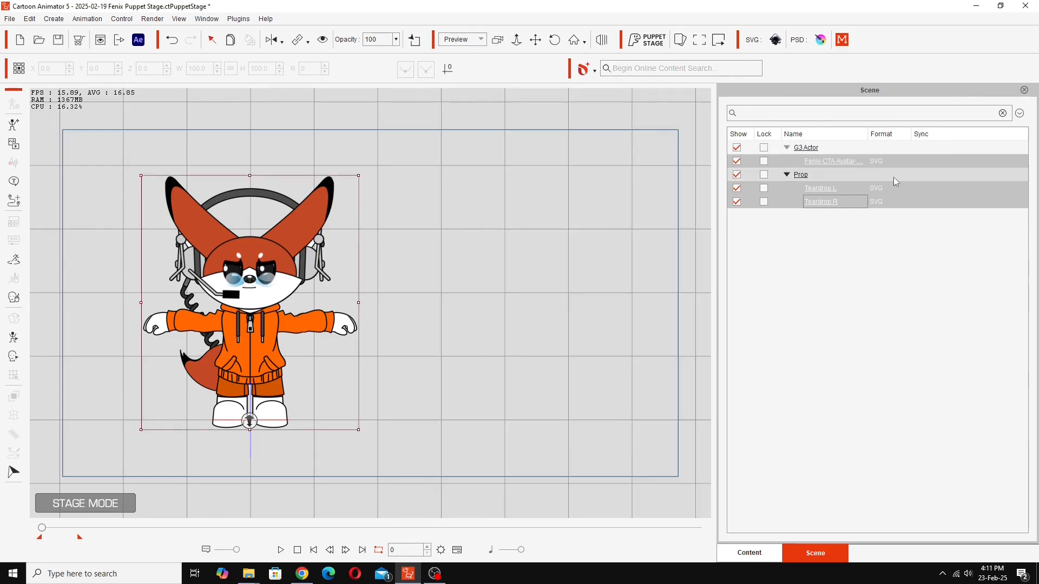
click(749, 553)
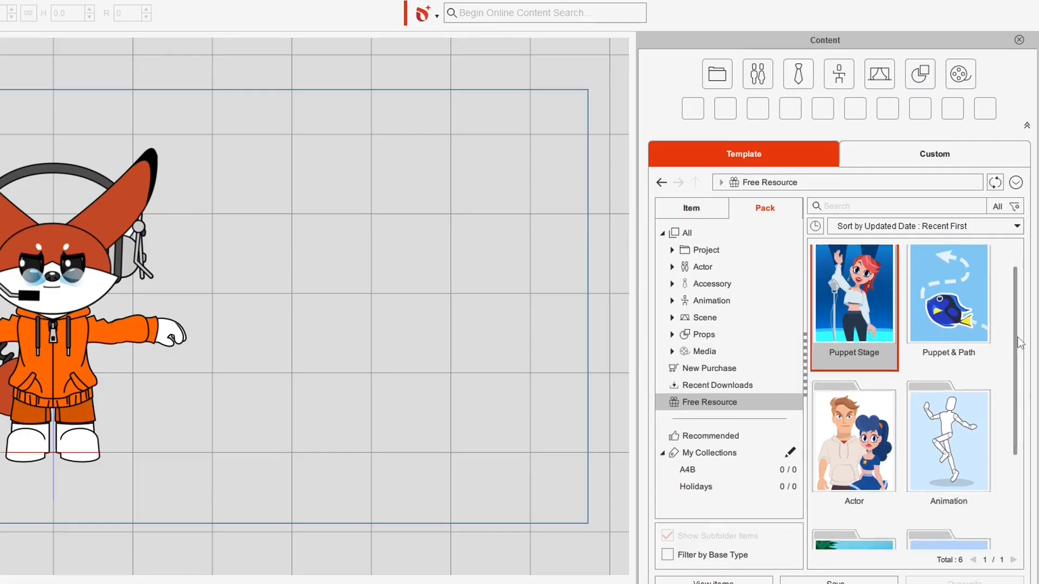
scroll(934, 462, down, 3)
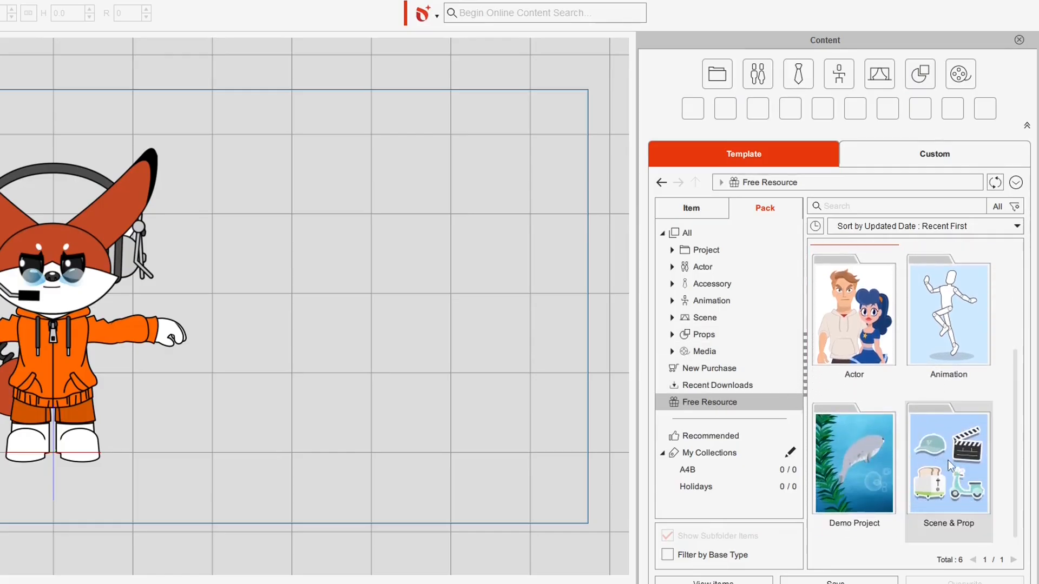
double_click(948, 460)
click(920, 80)
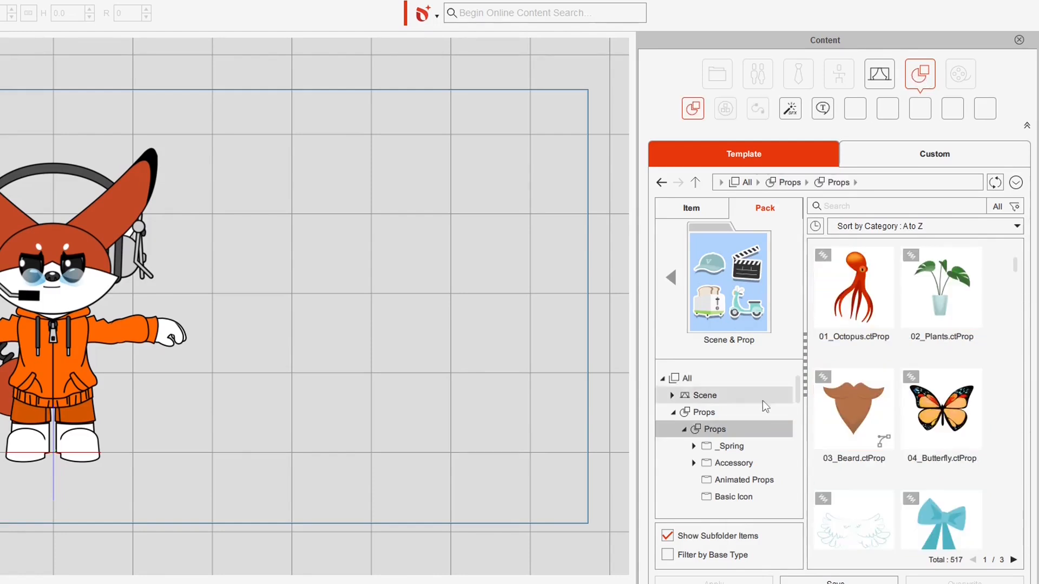
scroll(731, 404, down, 2)
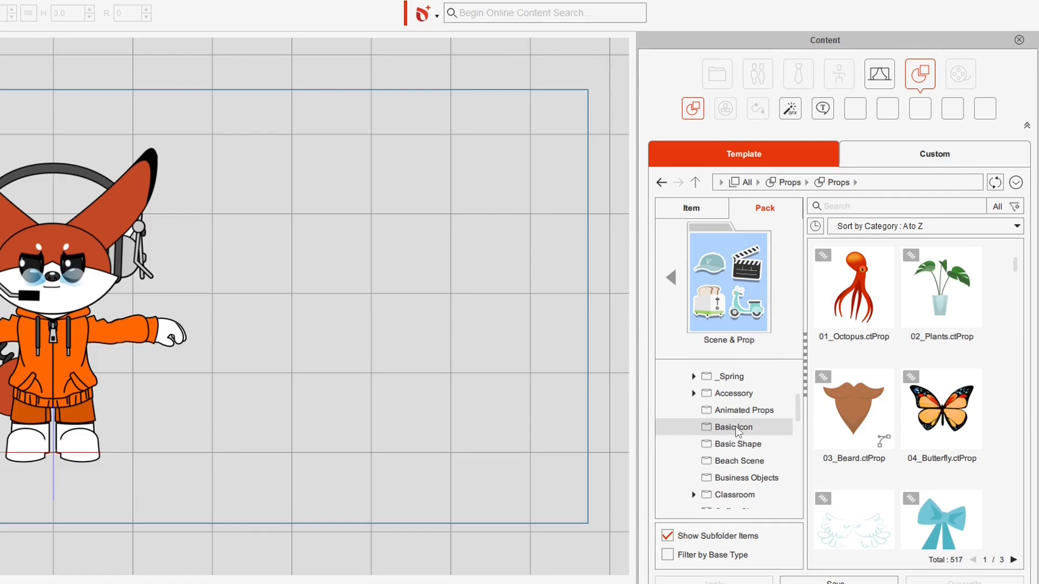
click(735, 426)
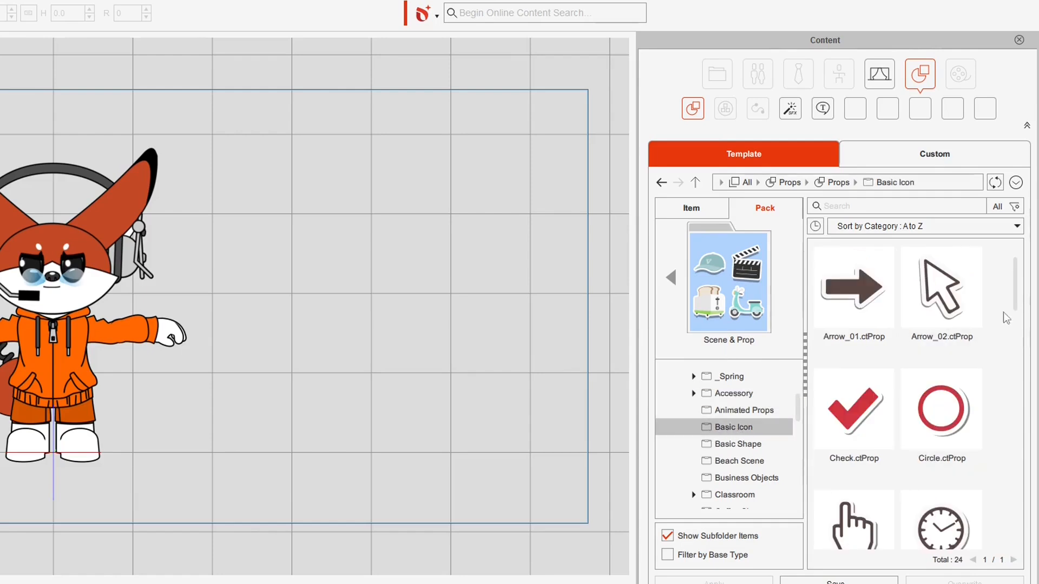
- Add Smile.ctProp to the stage and place it beside the fox at about X 229, Y 108.4
drag(1019, 300, 1023, 355)
scroll(857, 364, down, 10)
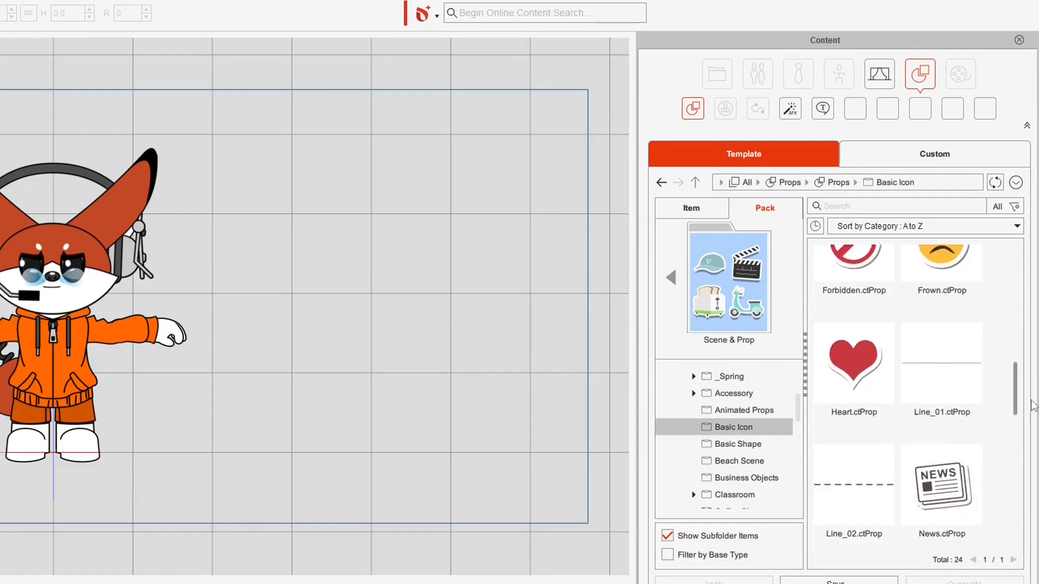
drag(857, 363, 0, 240)
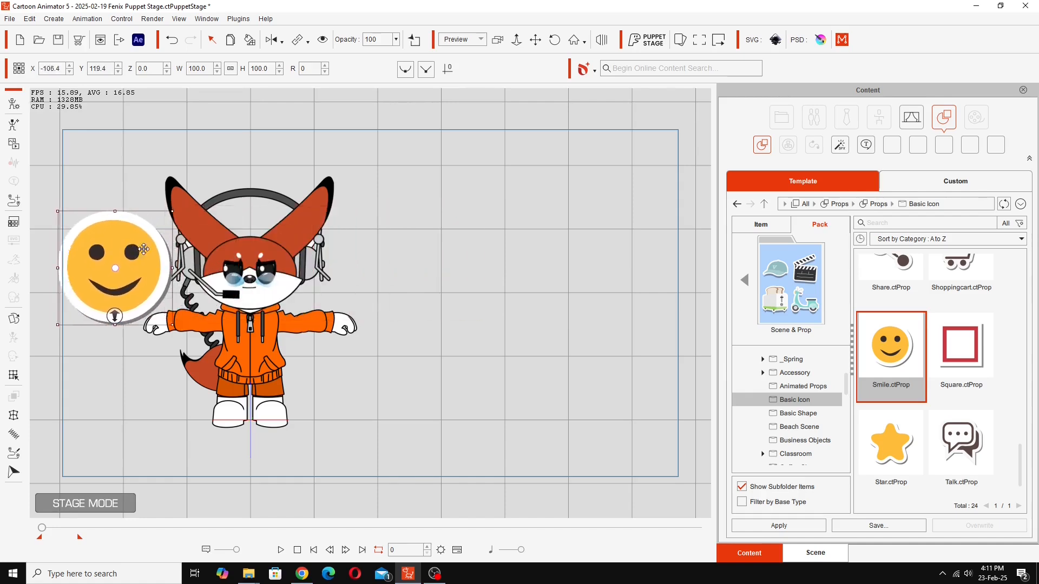
drag(143, 249, 553, 259)
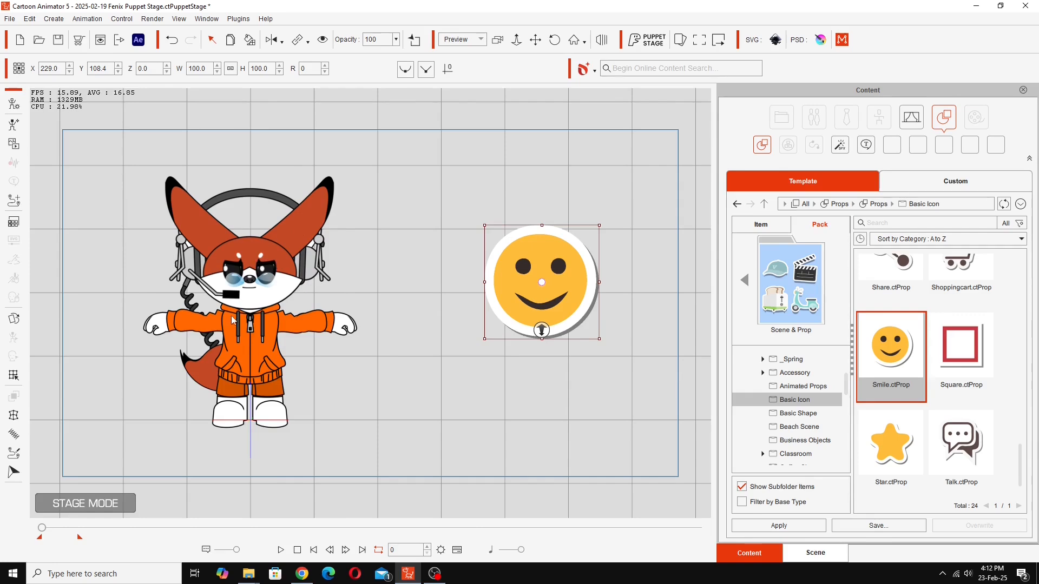
- Open the fox's Puppet Stage to view its motion cards, and close it again
click(248, 329)
click(679, 42)
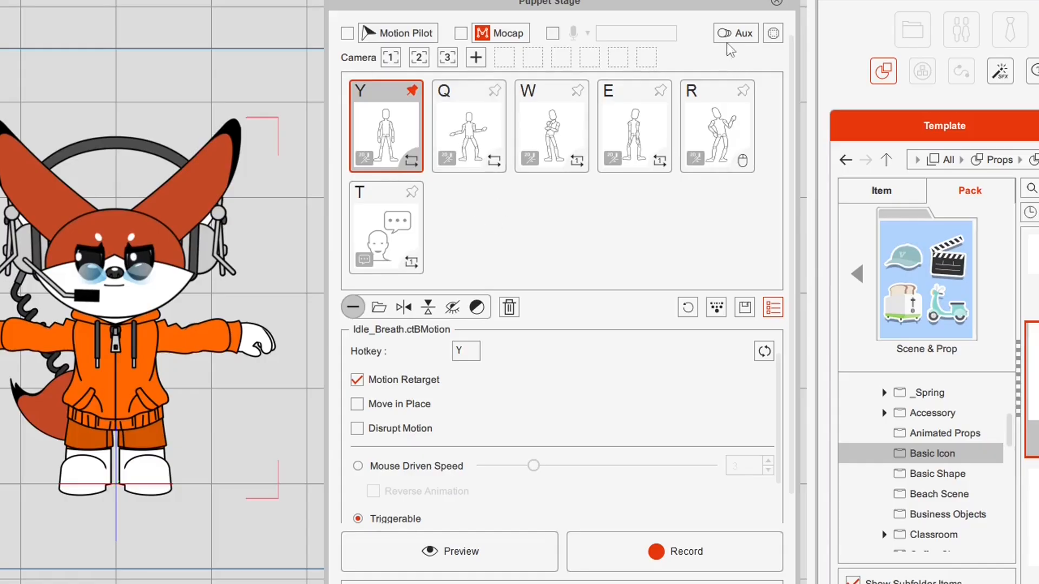
click(777, 4)
- Scale the Smile prop to about 69% and place it above the fox's head at about X -1.8, Y 184, and check its timeline
drag(471, 264, 259, 186)
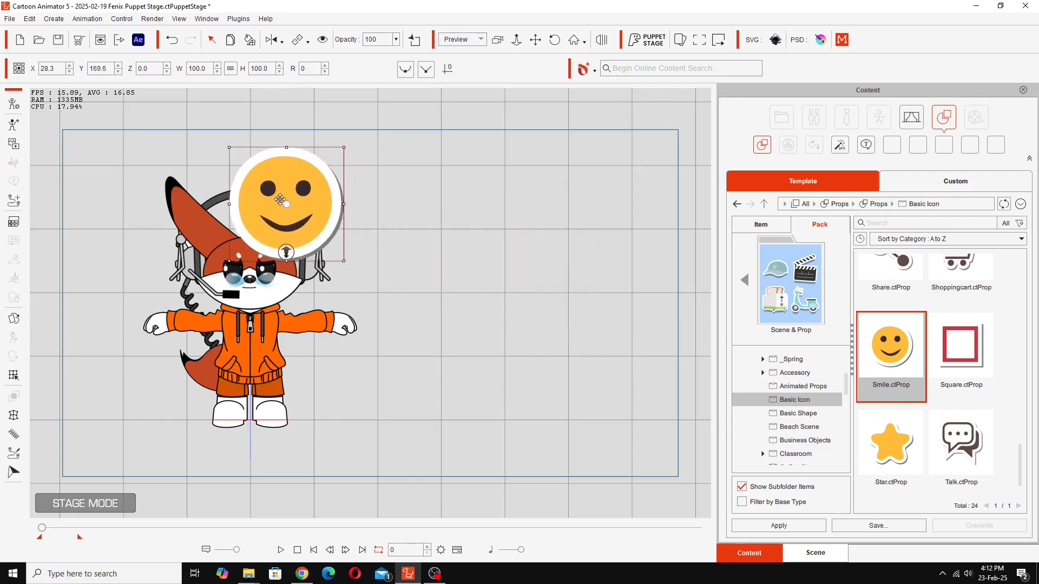
drag(305, 130, 295, 153)
mouse_move(261, 183)
mouse_down()
mouse_move(268, 158)
mouse_move(261, 184)
mouse_up()
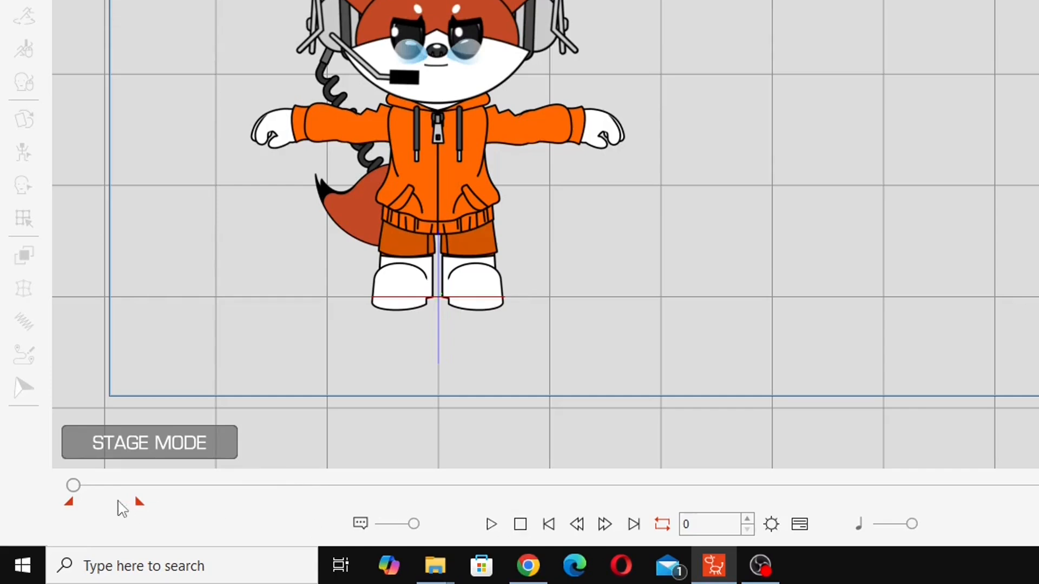
click(799, 523)
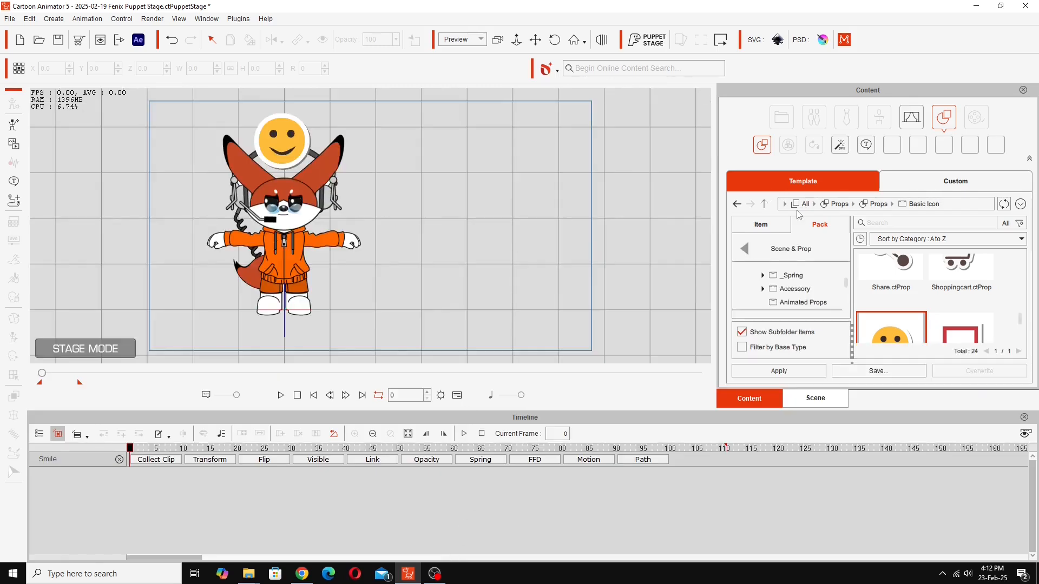
click(456, 395)
- Open the 1_Entrance folder of Prop Motion in the Animation pack under Free Resource
click(741, 277)
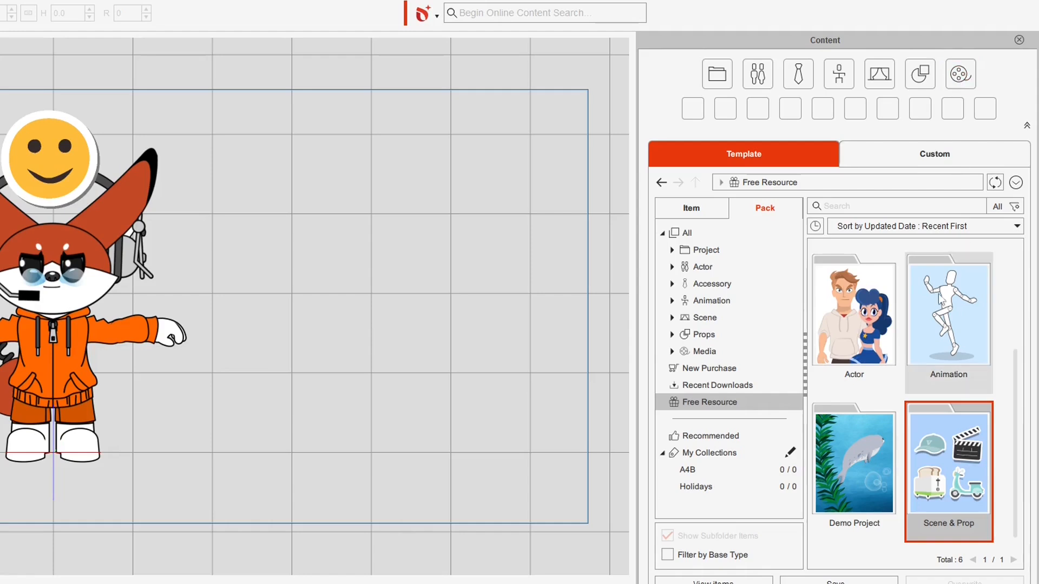
double_click(941, 303)
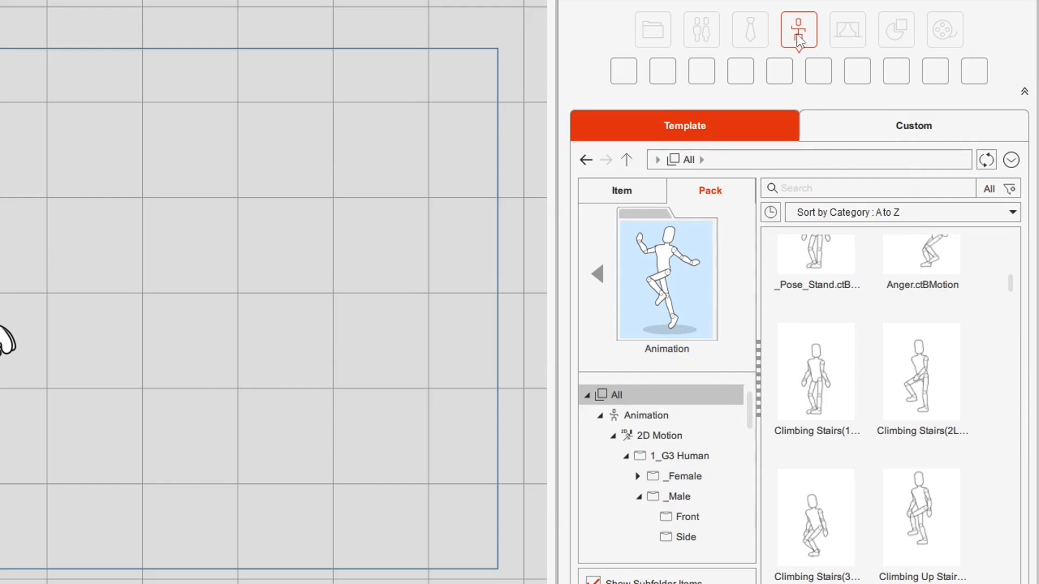
click(798, 39)
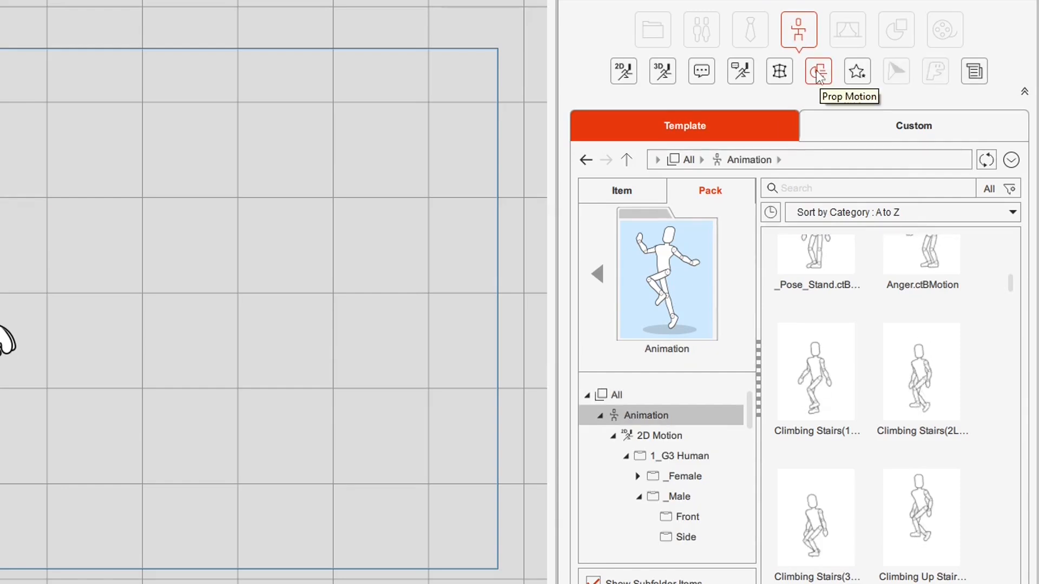
click(818, 71)
drag(751, 488, 751, 525)
double_click(679, 435)
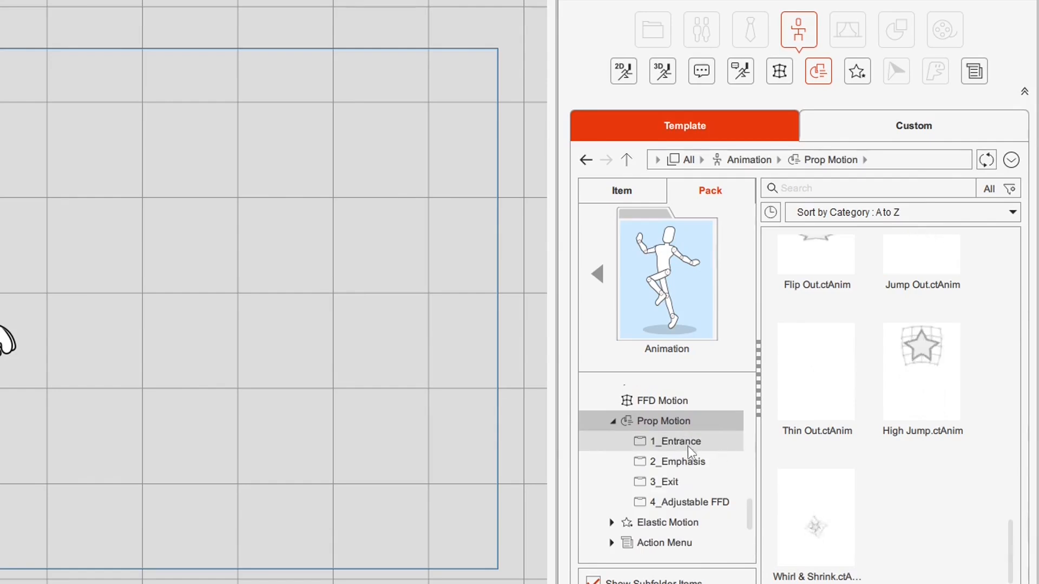
click(686, 443)
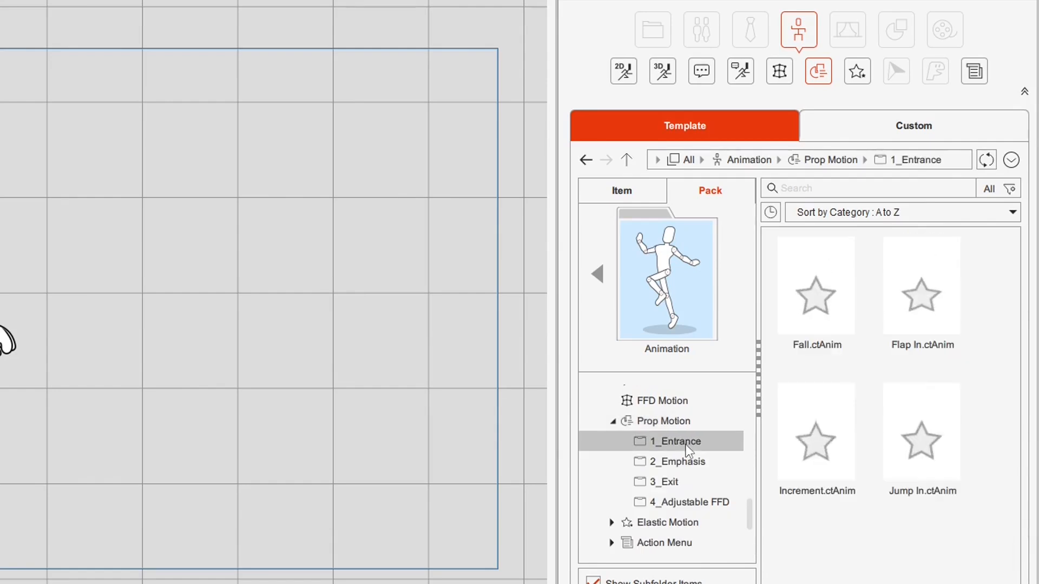
- Apply the Jump In.ctAnim entrance motion to the Smile prop above the fox's head
click(926, 433)
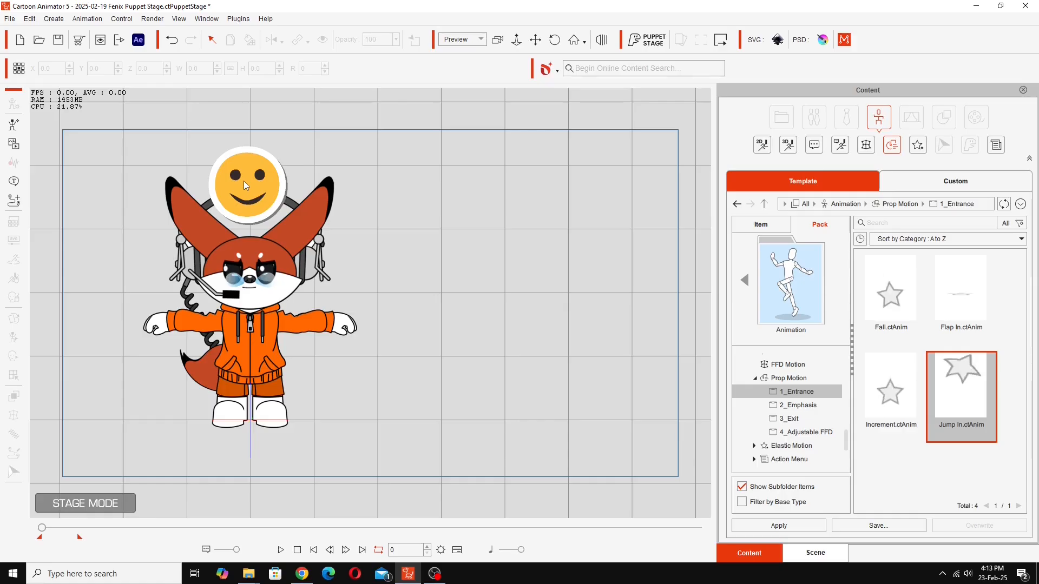
click(248, 186)
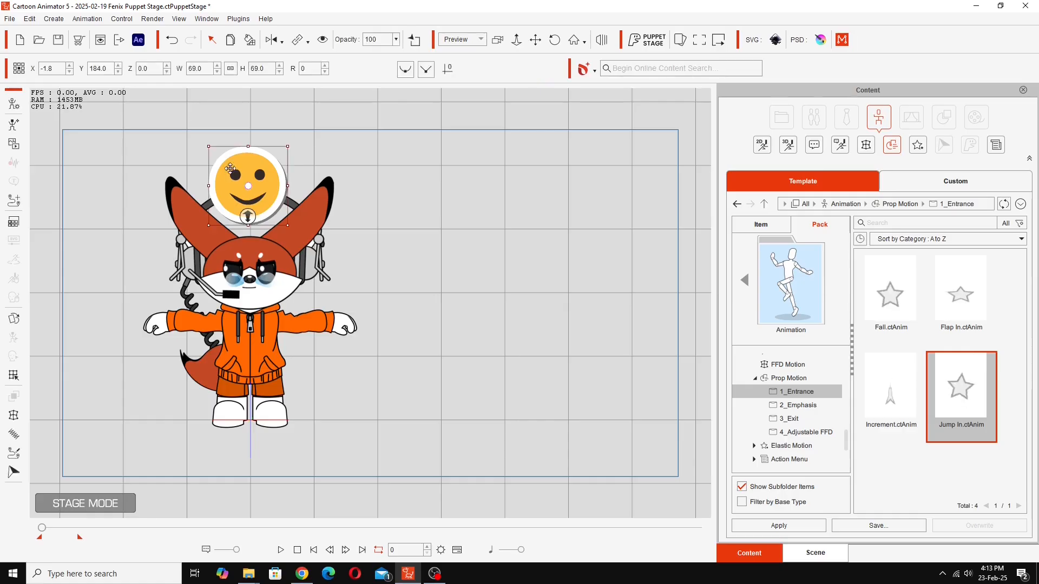
double_click(962, 389)
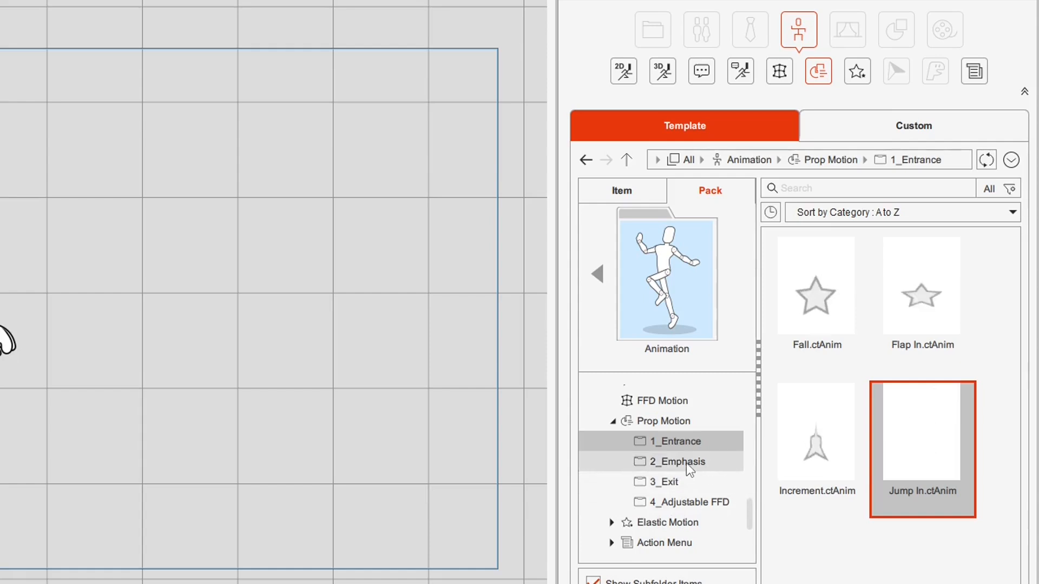
- Apply the Bounce_Down motion from the 2_Emphasis folder to the Smile prop
click(686, 463)
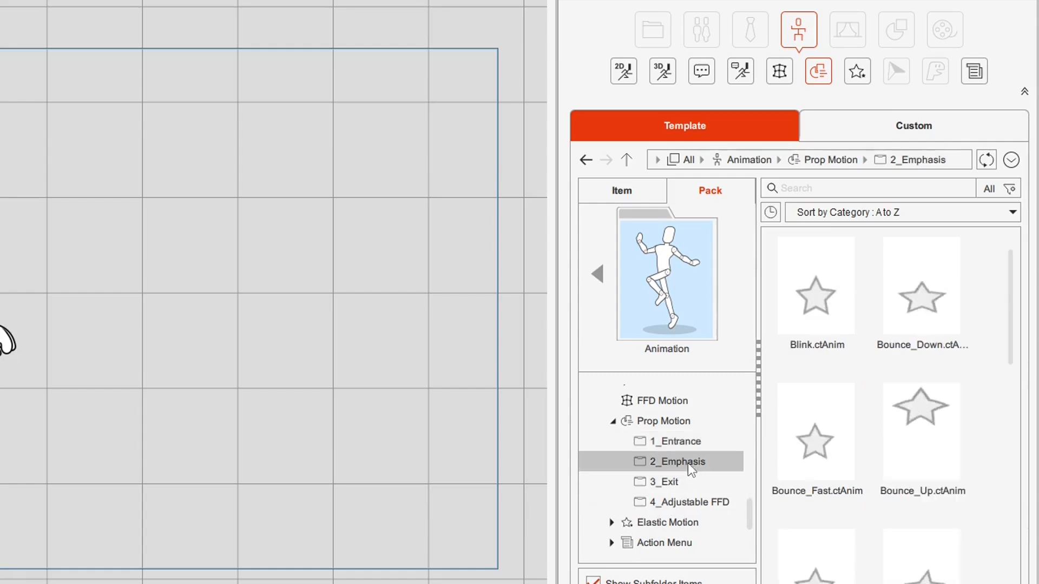
scroll(925, 280, down, 1)
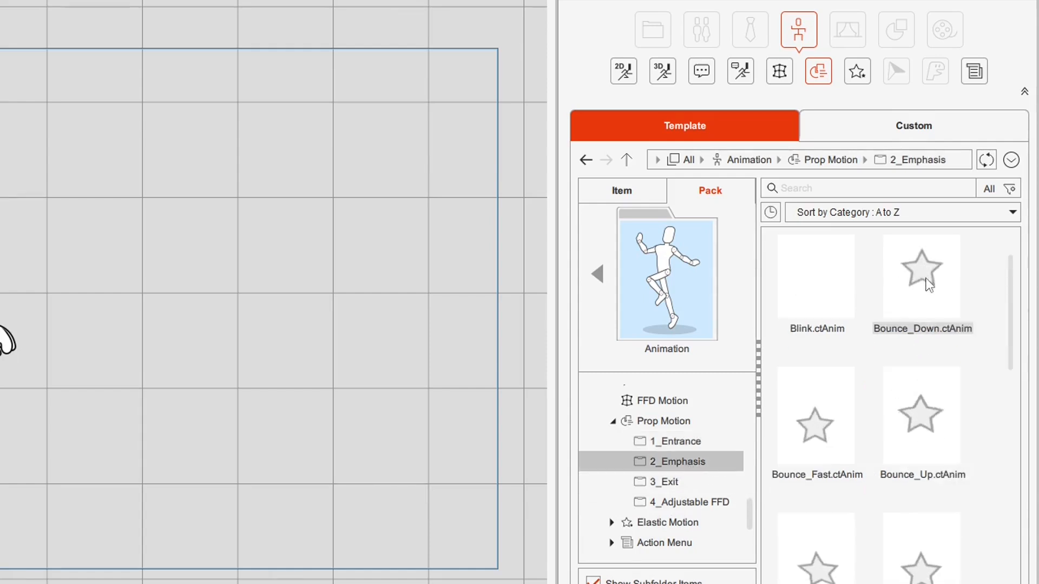
click(926, 278)
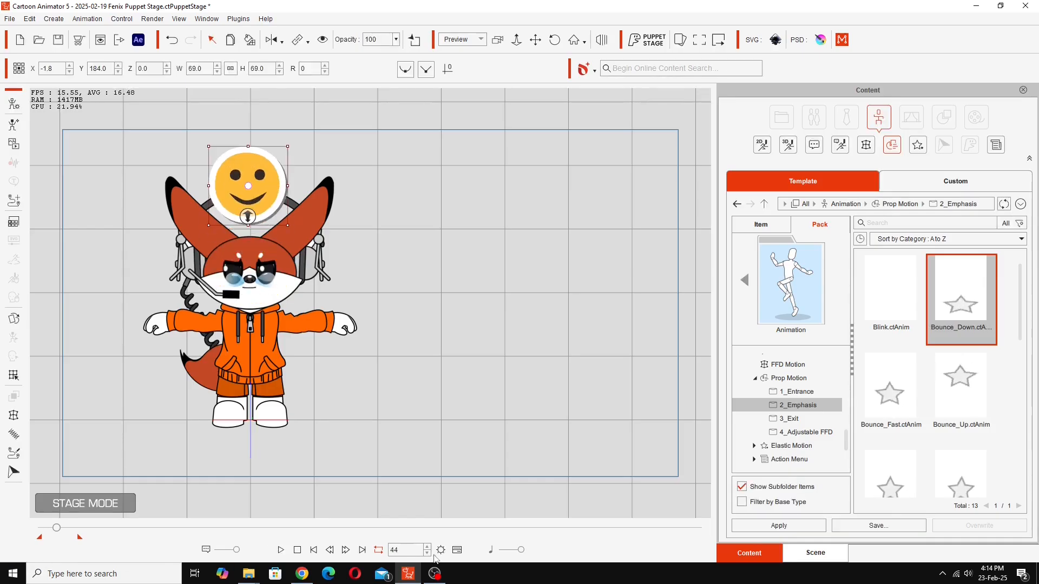
- Show the Smile prop's Motion track in the timeline and extend the Bounce_Down clip by looping it to about frame 124
click(458, 550)
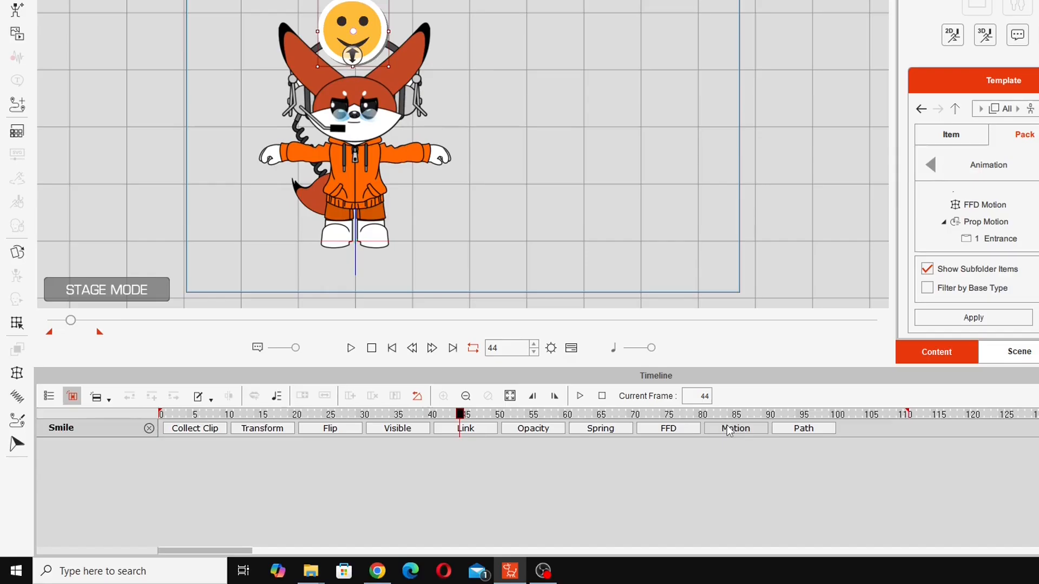
click(588, 459)
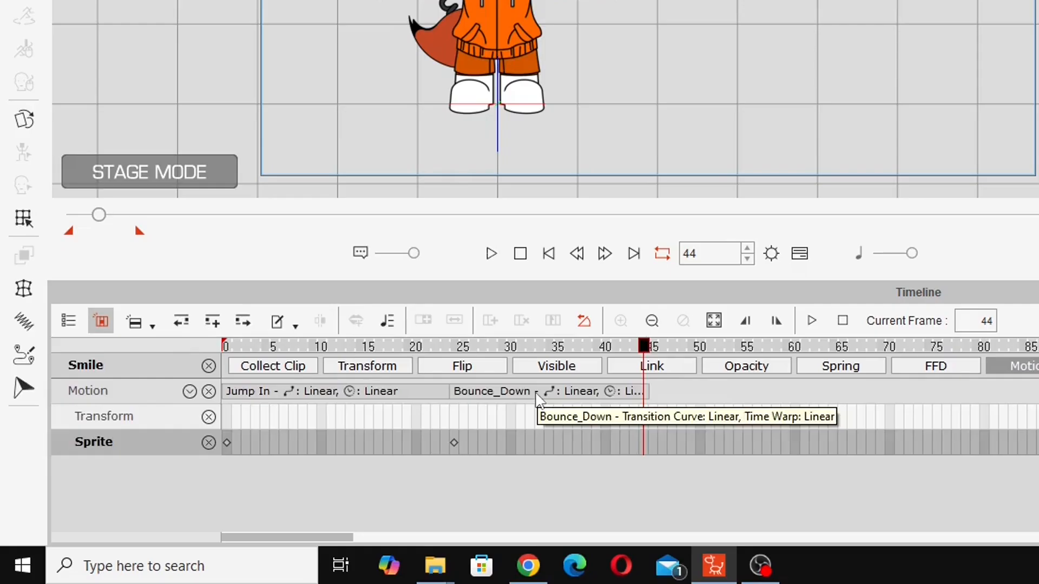
click(537, 392)
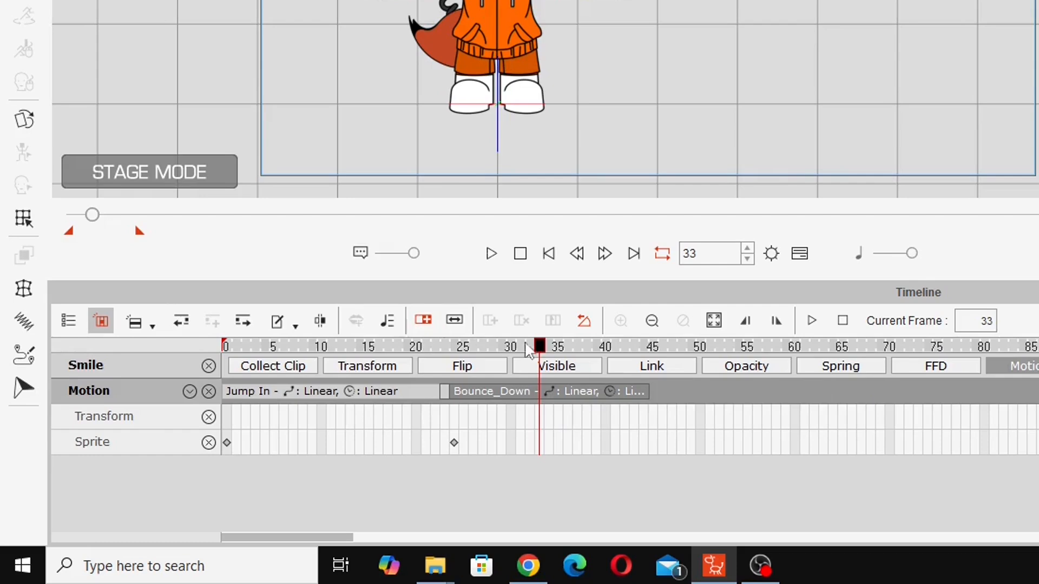
drag(646, 389, 696, 489)
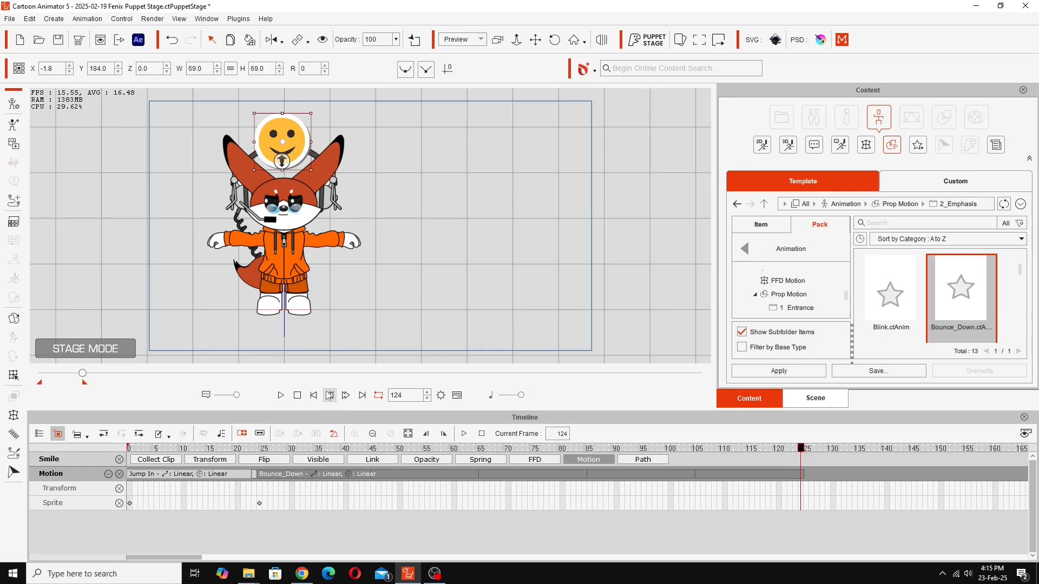
- Play the Smile prop's combined Jump In and Bounce_Down animation from the first frame, and stop the playback
click(313, 395)
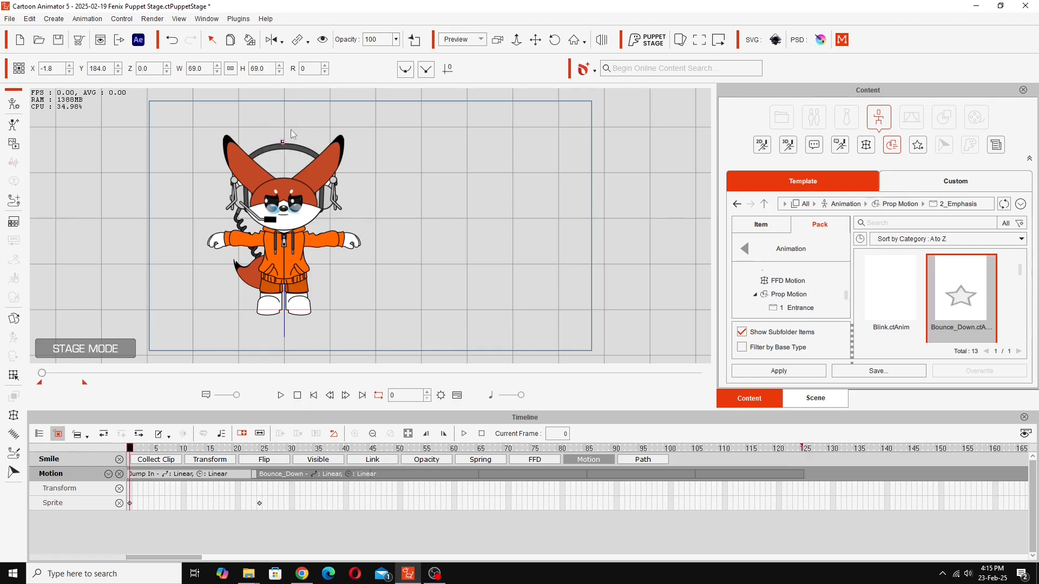
click(281, 396)
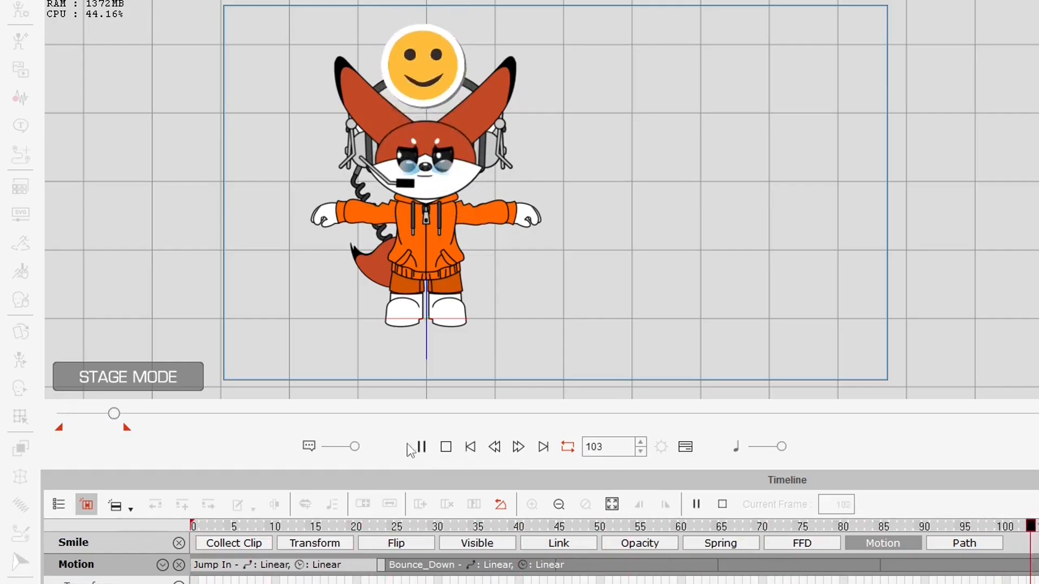
click(446, 446)
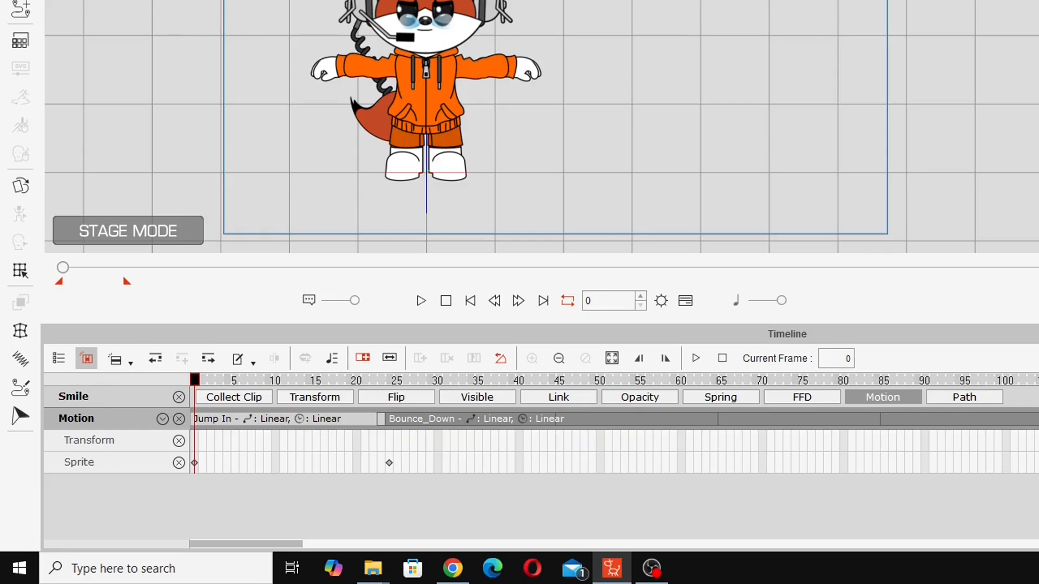
- Save the Smile prop's animation to the custom Prop Motion library as "Smile Bounce Down"
click(914, 114)
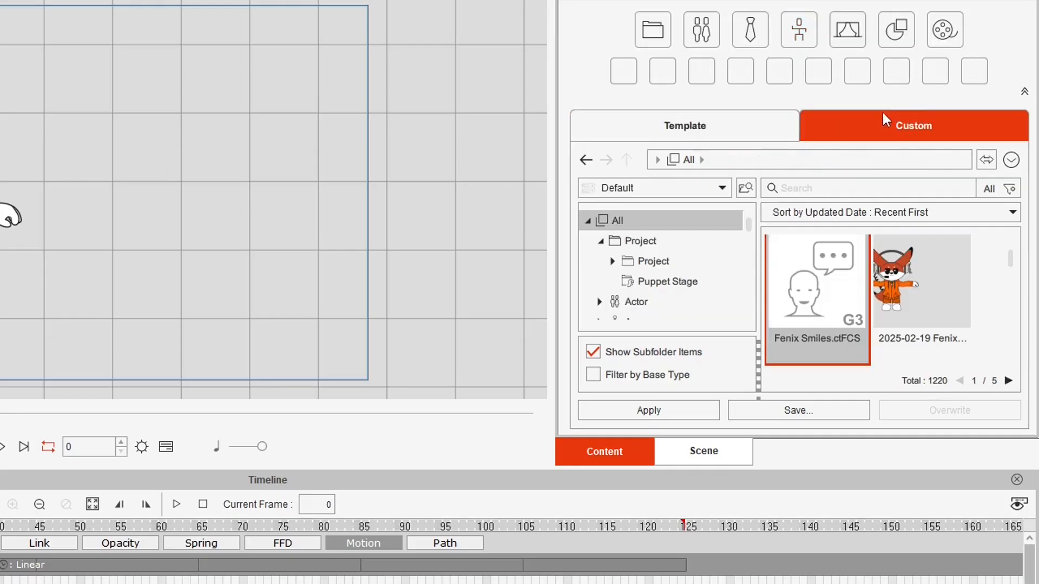
click(799, 30)
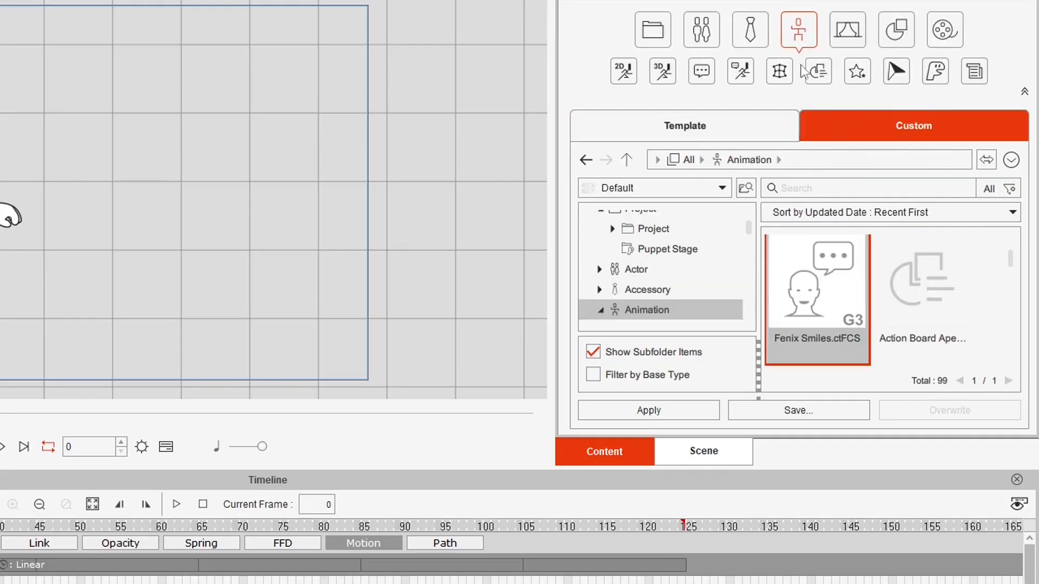
click(820, 73)
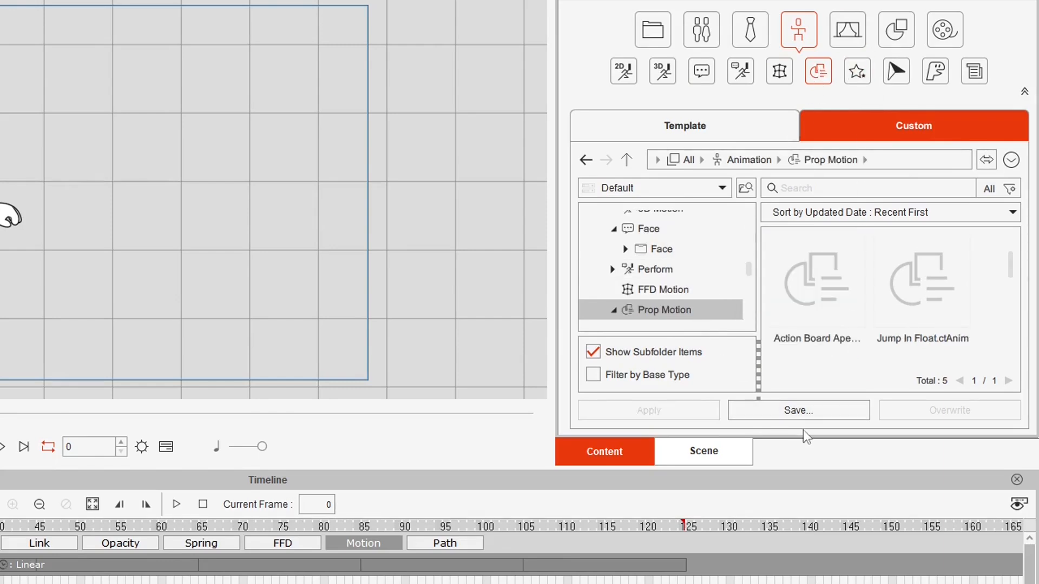
click(800, 415)
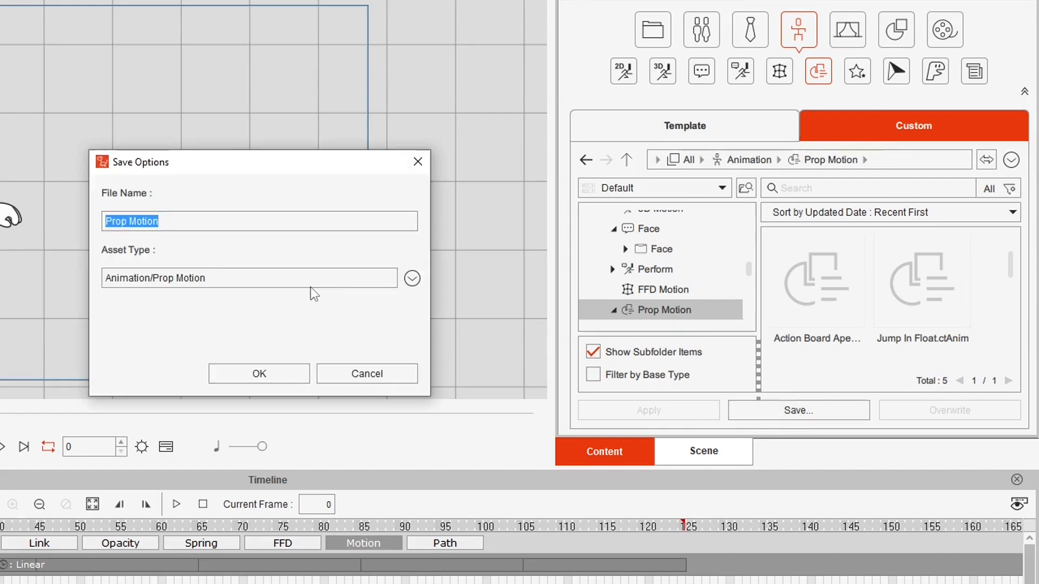
text(Smile Bounce Down)
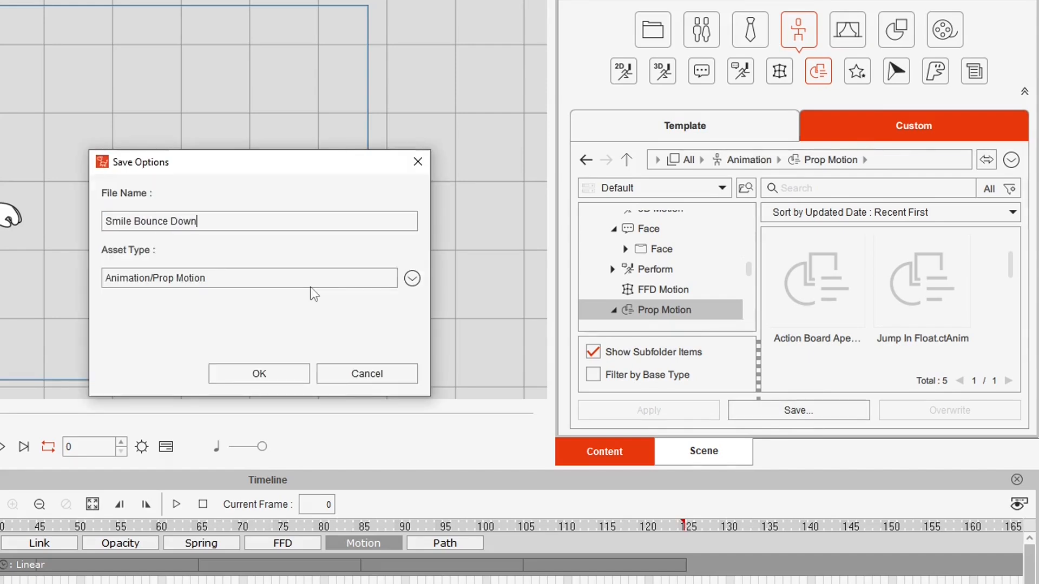
key(Return)
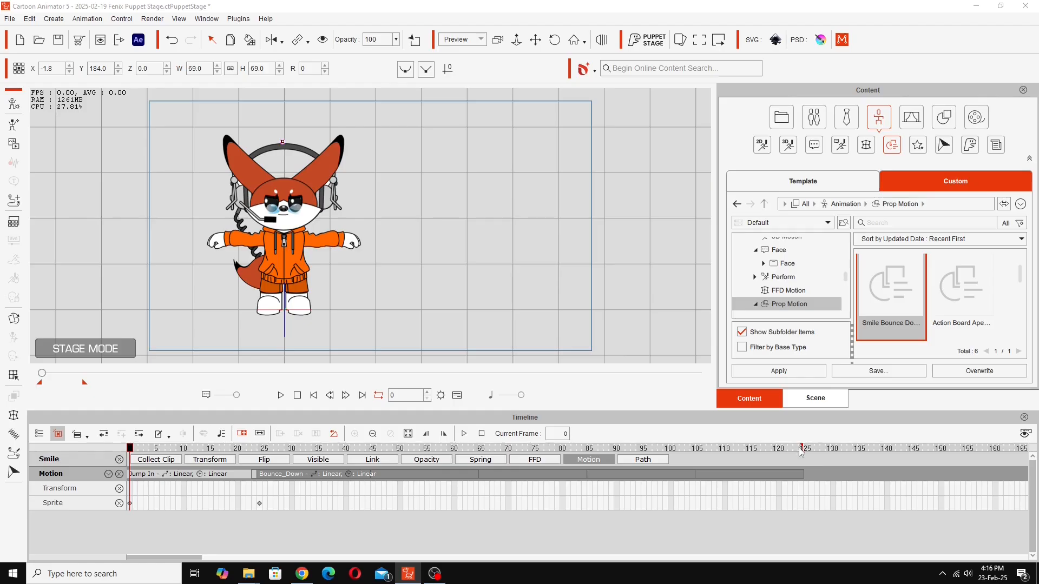
- Remove the object animation from the Smile prop and return to frame 0
click(801, 449)
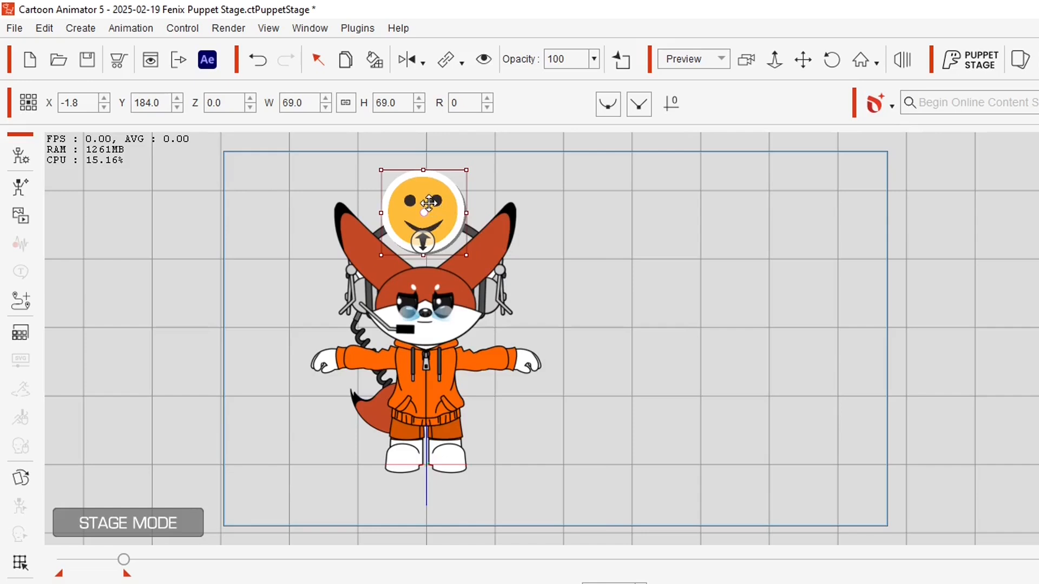
right_click(287, 137)
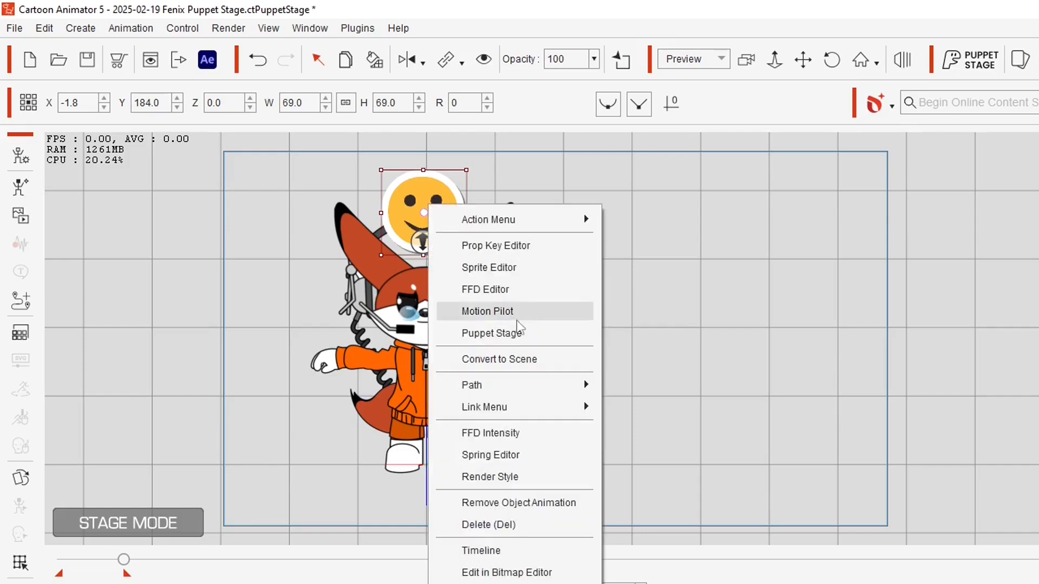
click(535, 503)
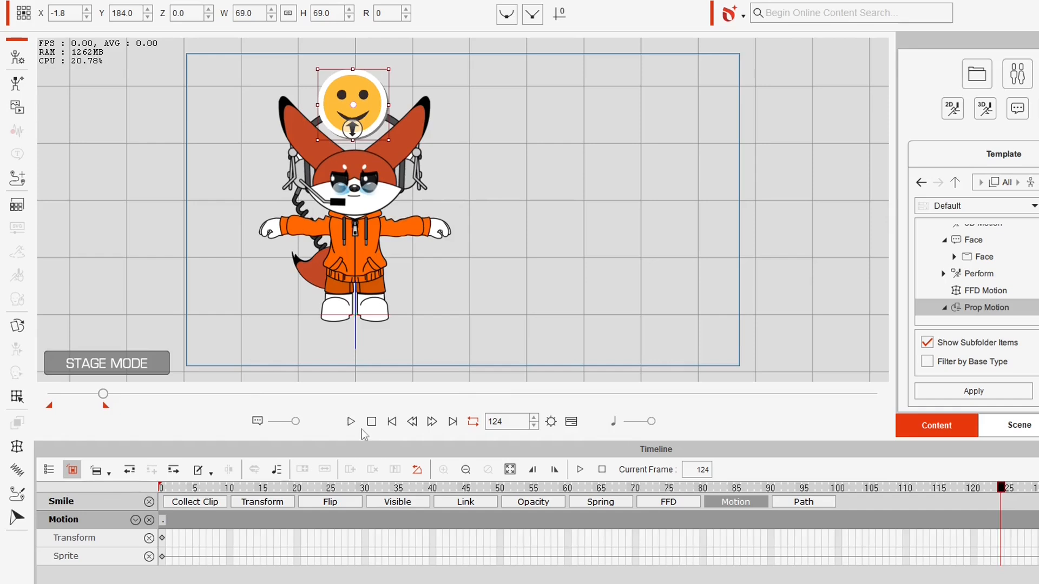
click(372, 422)
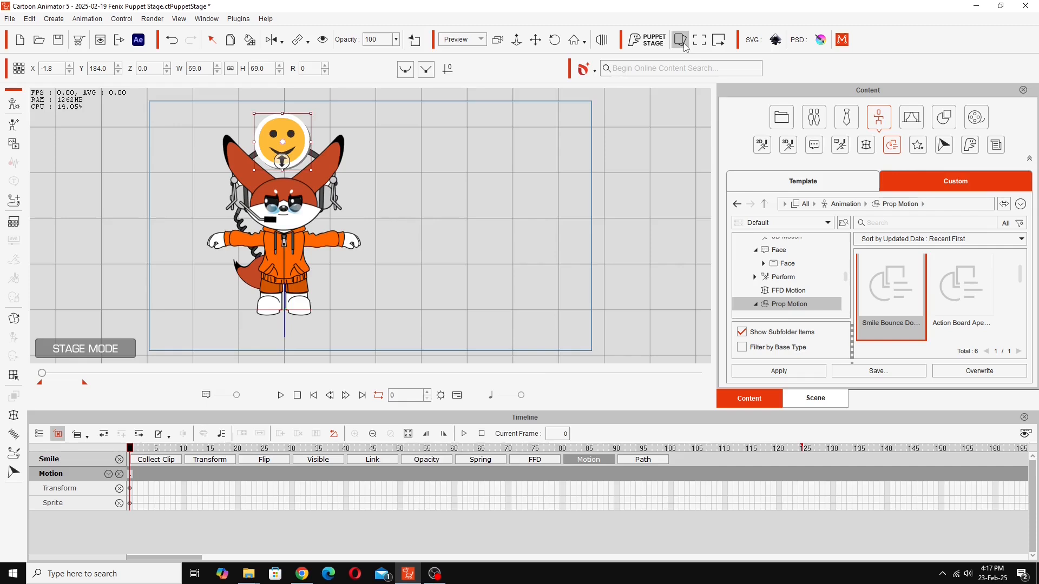
- In the Smile prop's Puppet Stage, add a pinned Always Hide visibility card without a hotkey and a Smile Bounce Down motion card
click(680, 41)
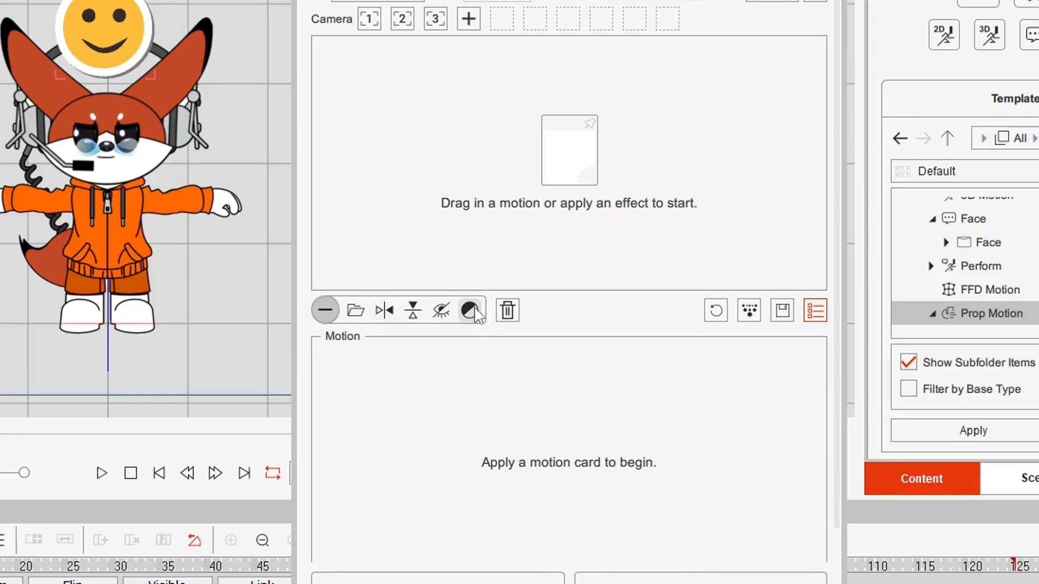
click(326, 310)
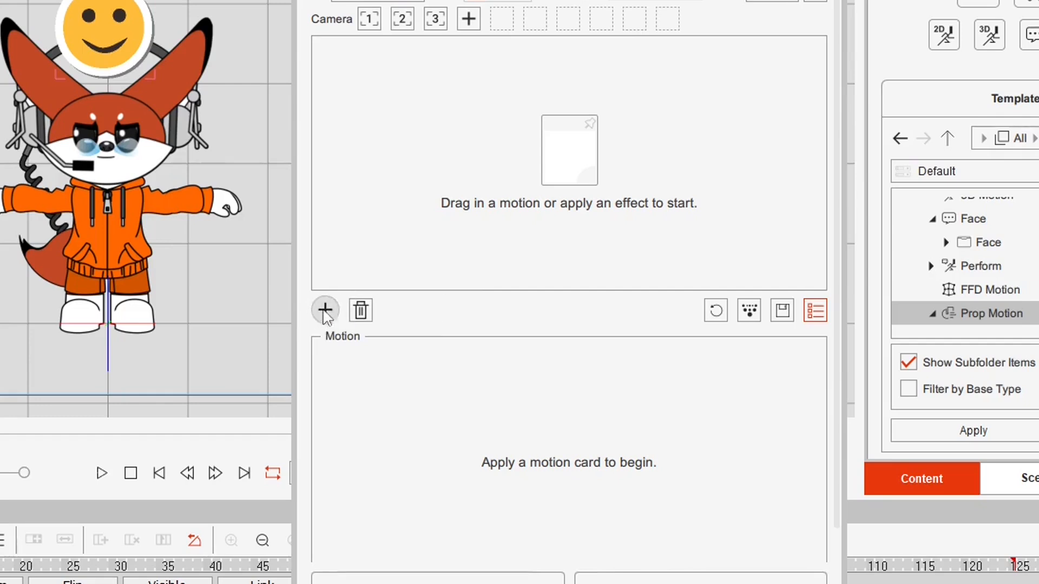
click(325, 310)
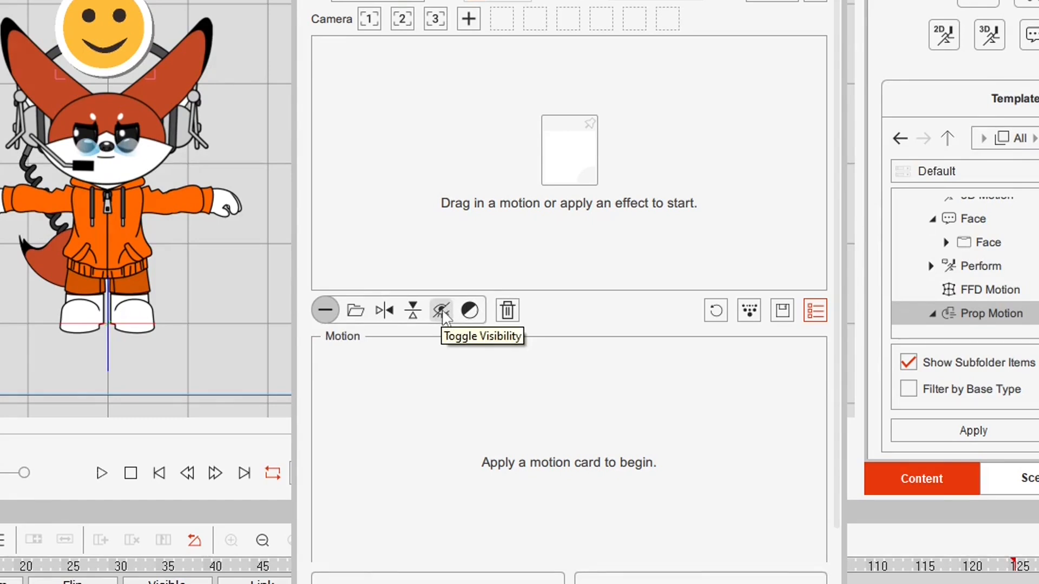
click(441, 311)
click(446, 355)
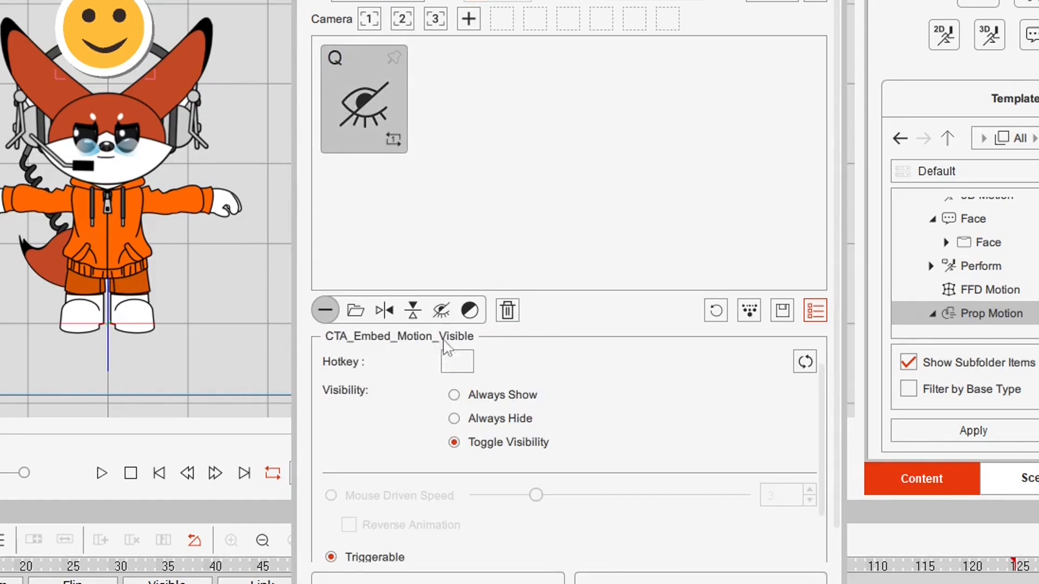
click(453, 419)
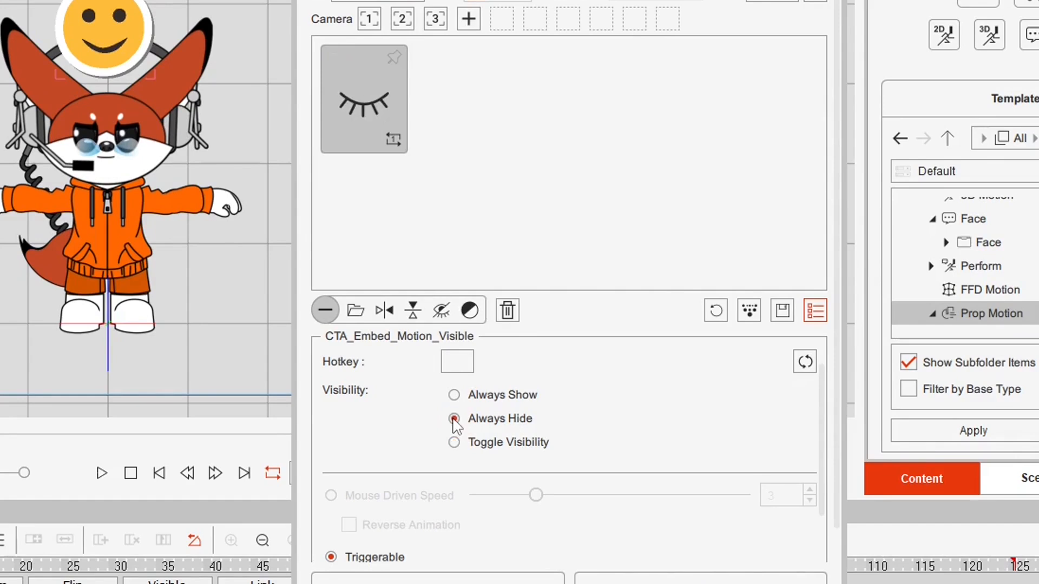
click(395, 58)
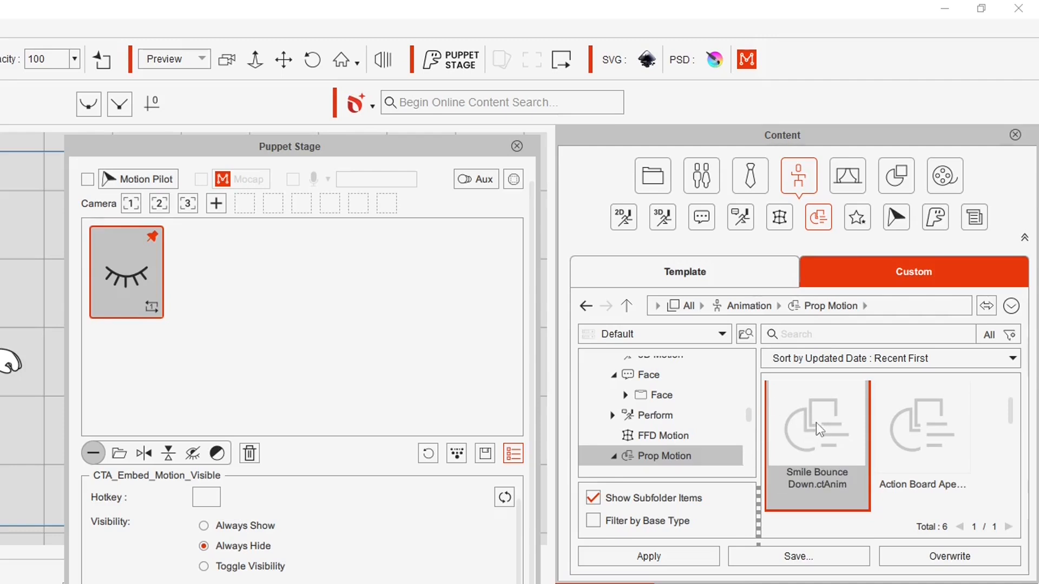
drag(822, 431, 266, 248)
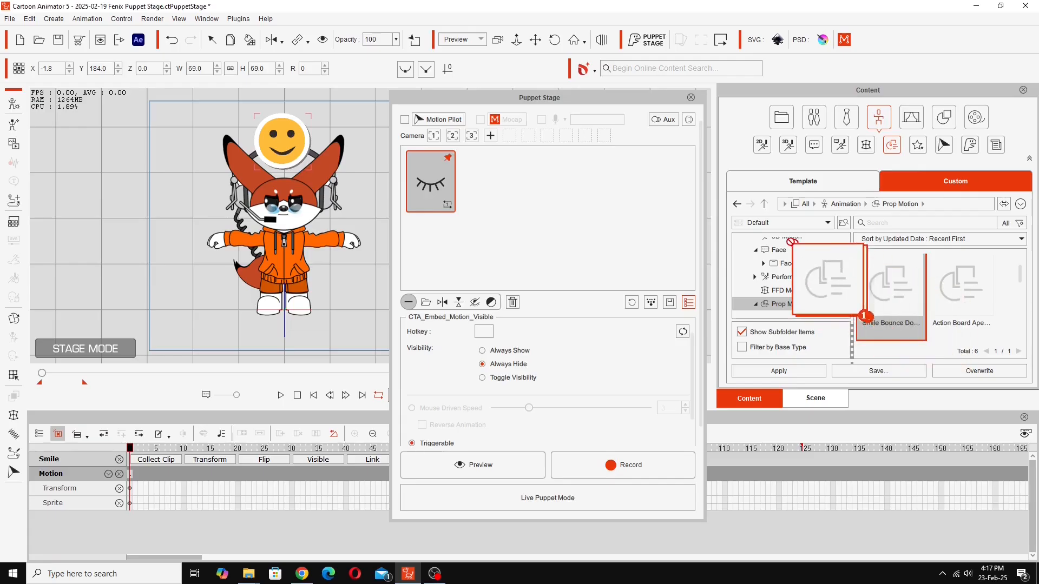
drag(523, 164, 517, 160)
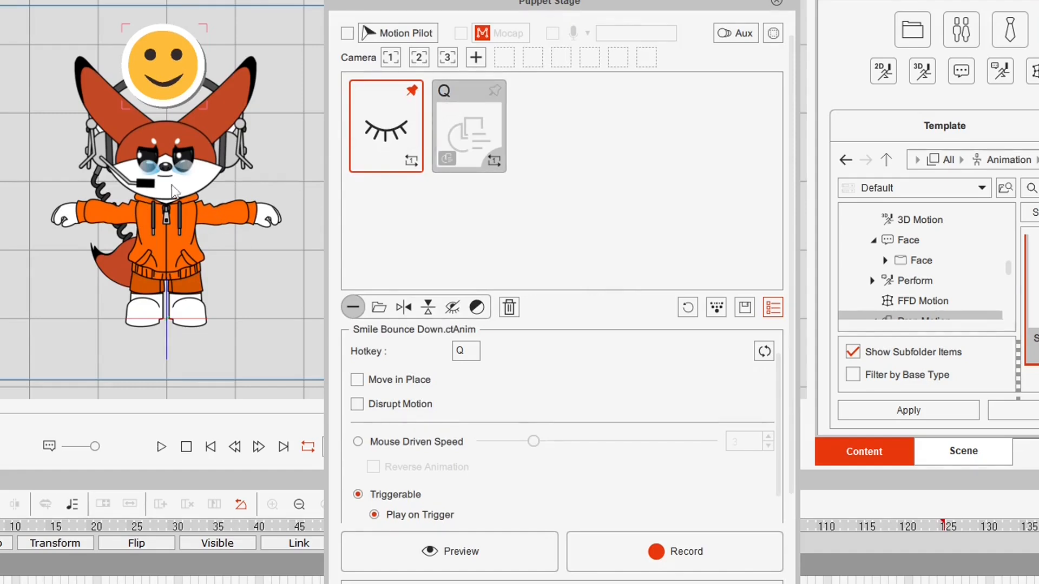
- Compare the hotkey of the fox's Dance(2L) card with that of Smile Bounce Down, and preview the Smile prop's puppet motions
click(170, 232)
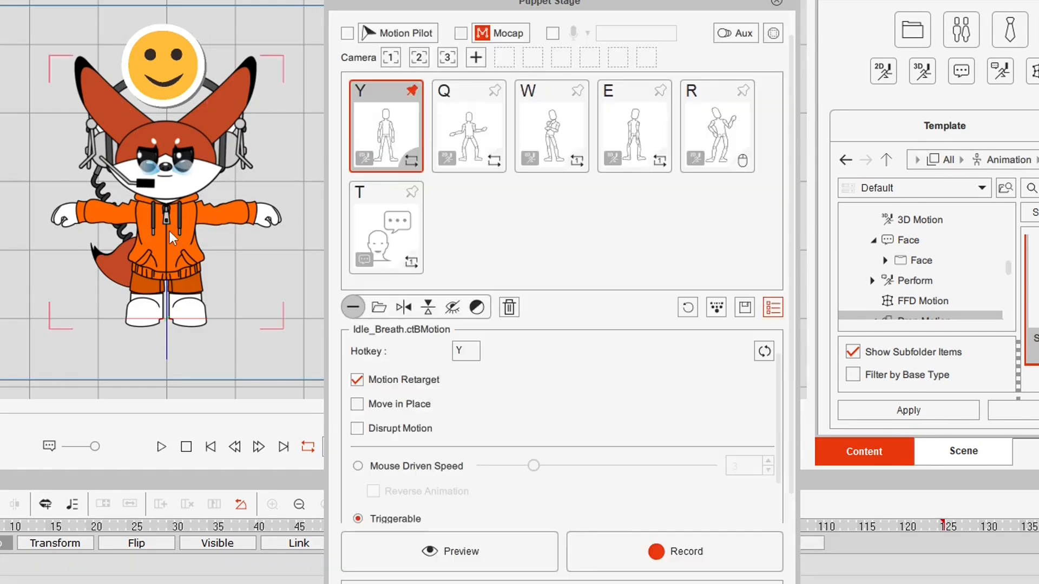
click(468, 114)
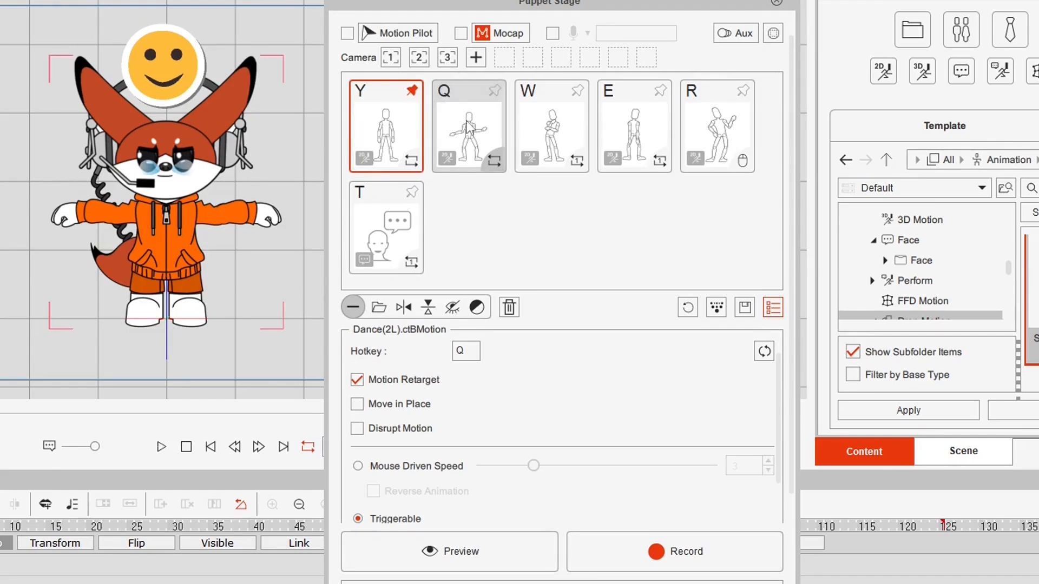
click(171, 70)
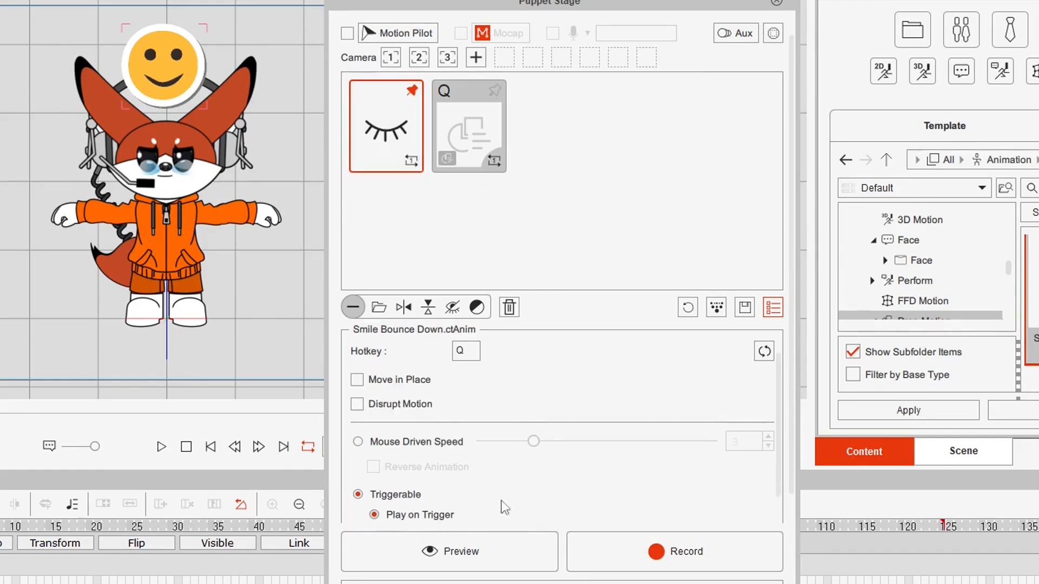
scroll(780, 403, down, 2)
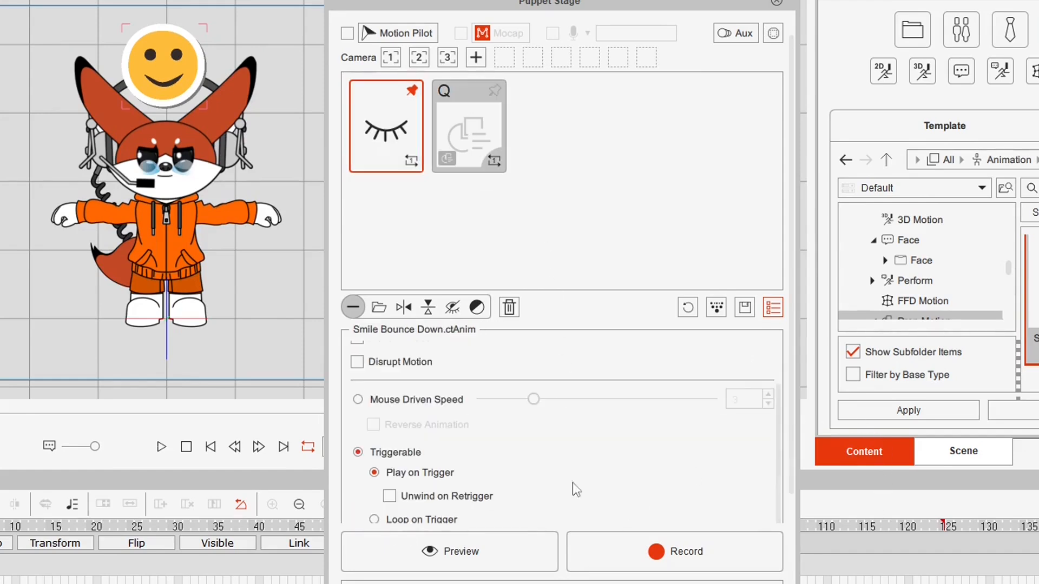
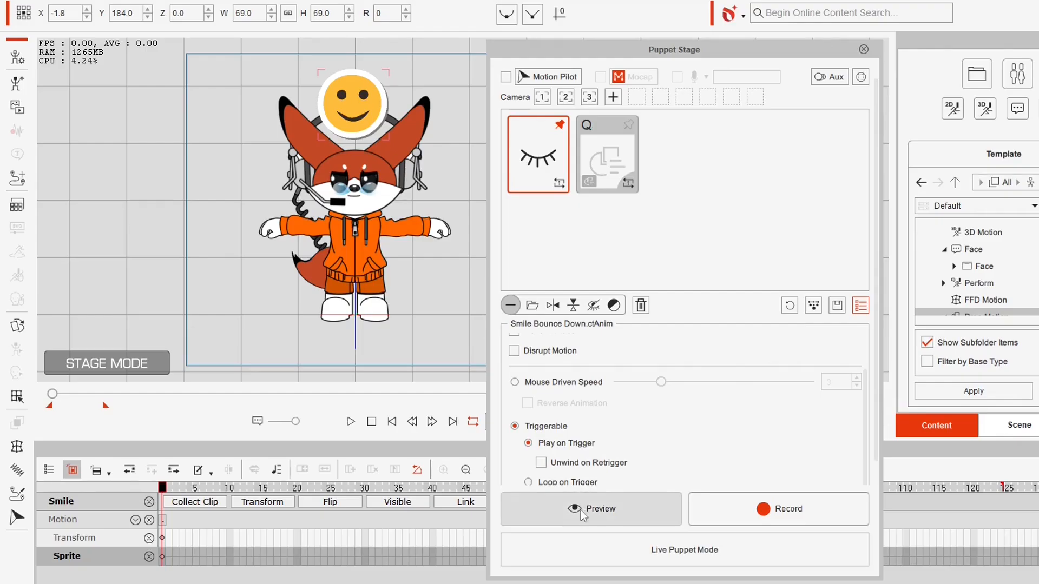
click(580, 511)
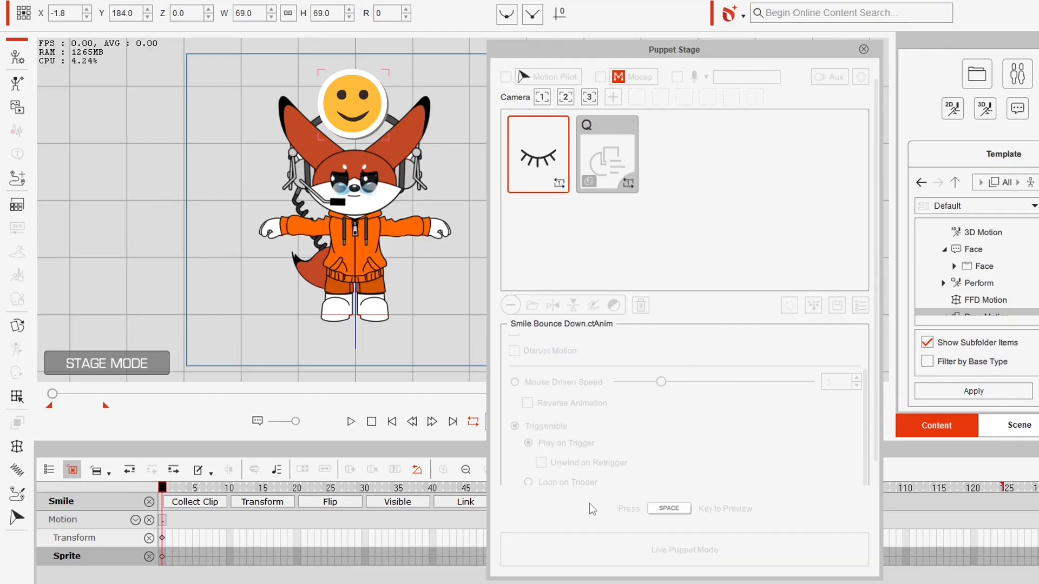
key(space)
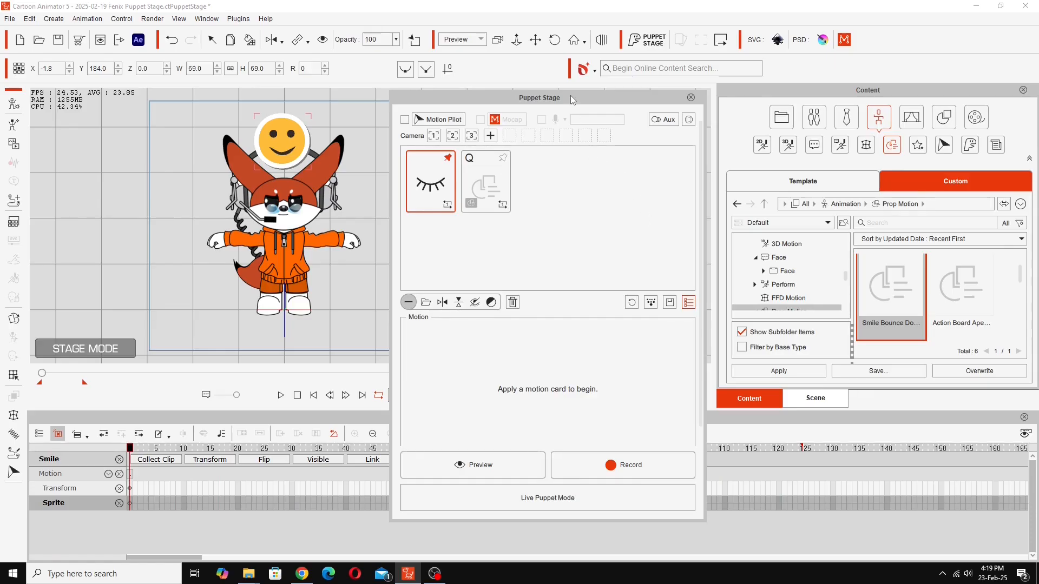
- Close the timeline, place the Puppet Stage window beside the fox and display the fox's motion cards
drag(570, 95, 698, 92)
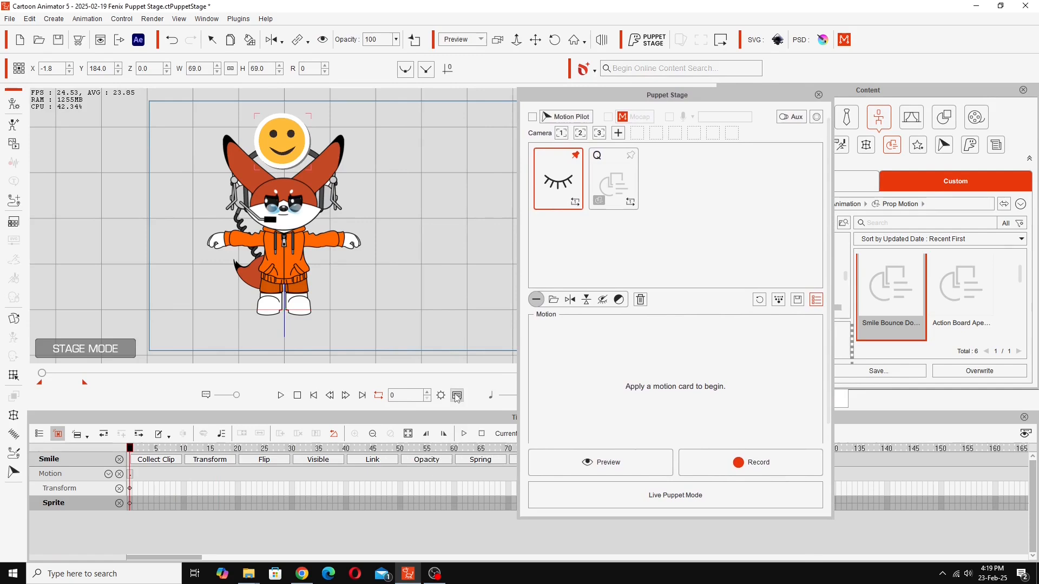
key(F3)
drag(725, 95, 586, 101)
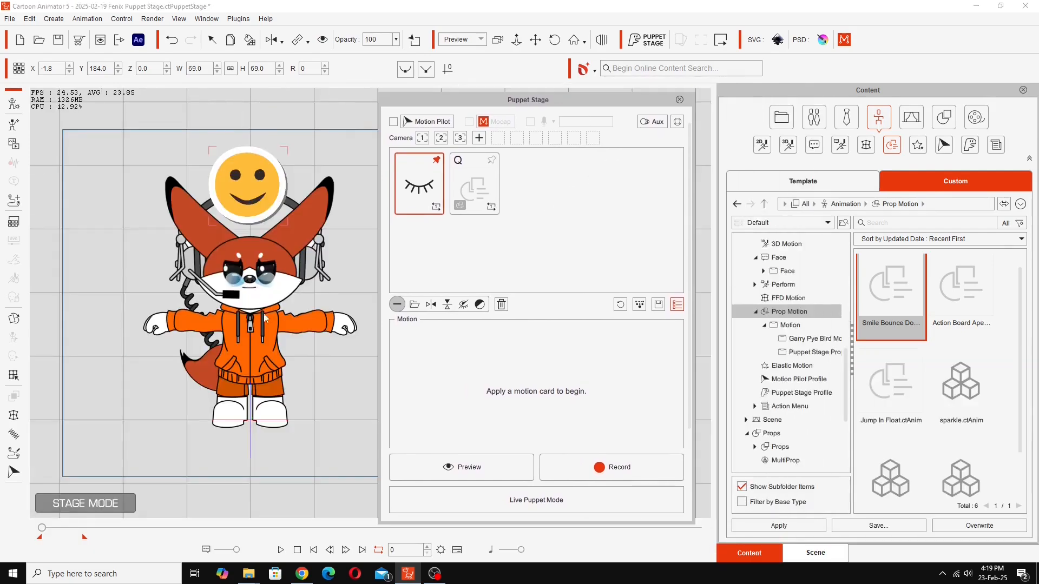
click(252, 328)
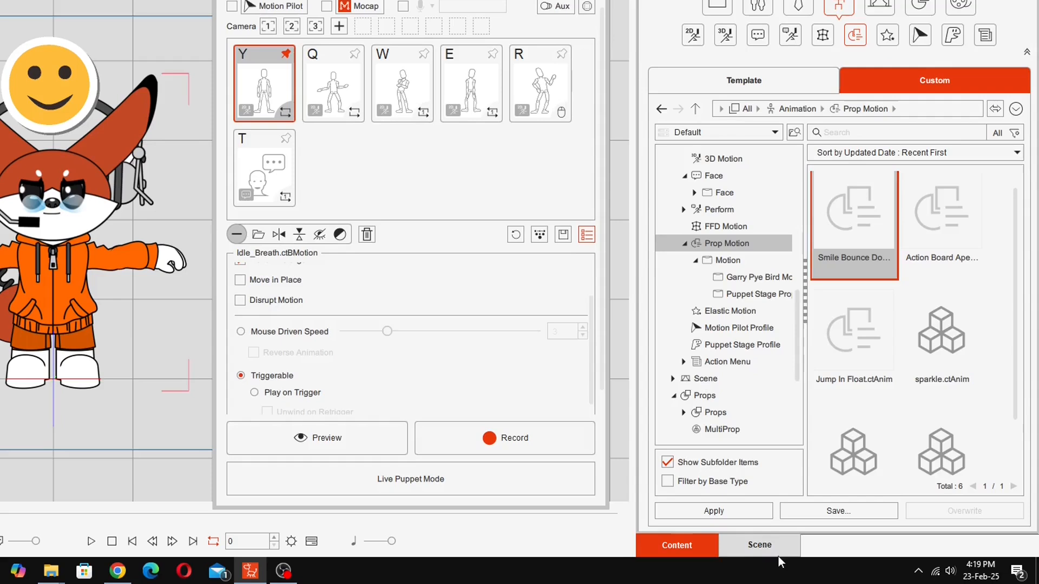
- Select the fox, Teardrop L, Teardrop R and Smile together, preview the Q, Y and E puppet motions, and close the Puppet Stage
click(830, 556)
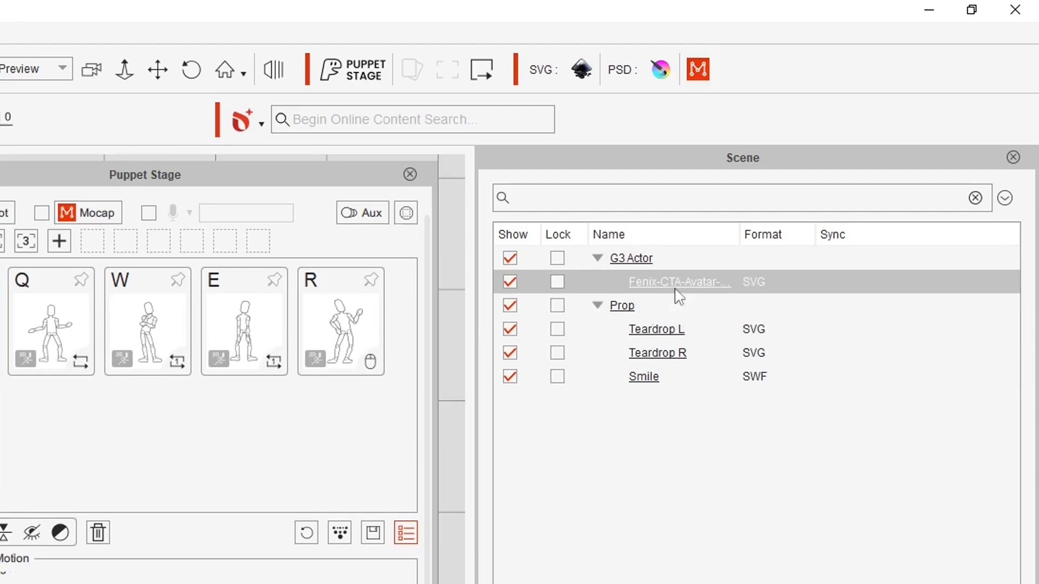
click(662, 332)
ctrl+click(661, 359)
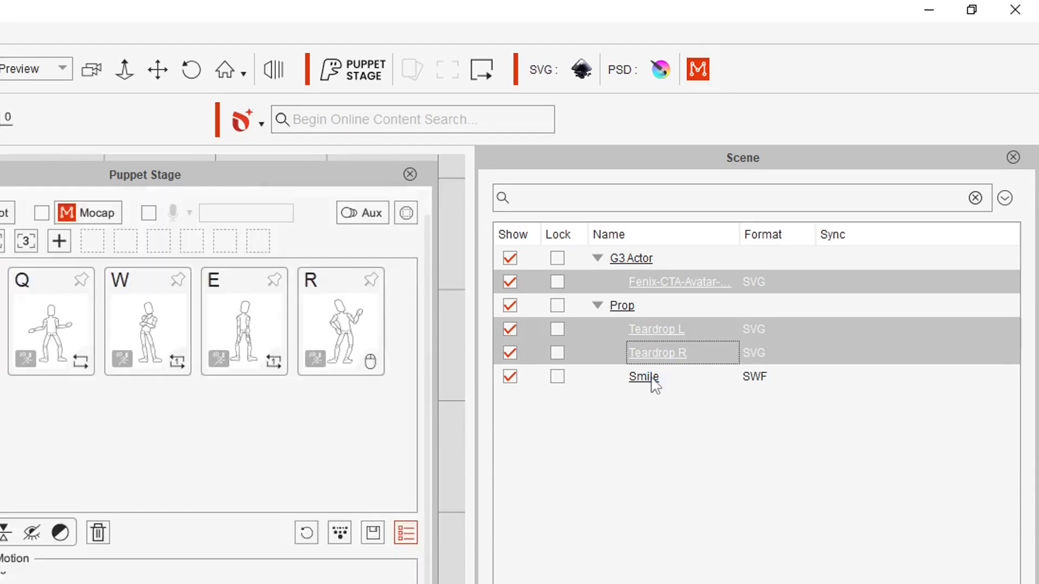
ctrl+click(650, 379)
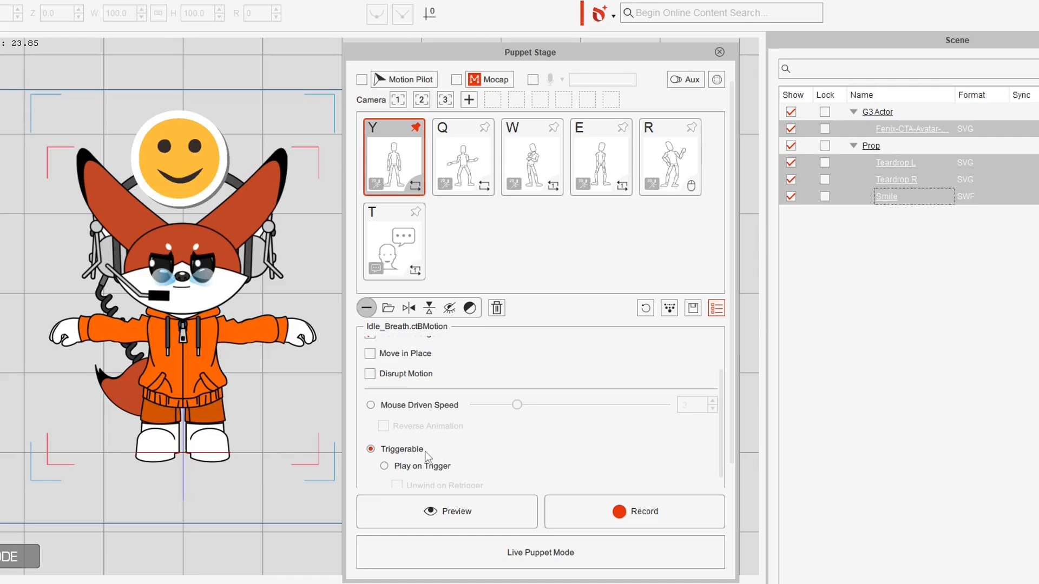
click(431, 512)
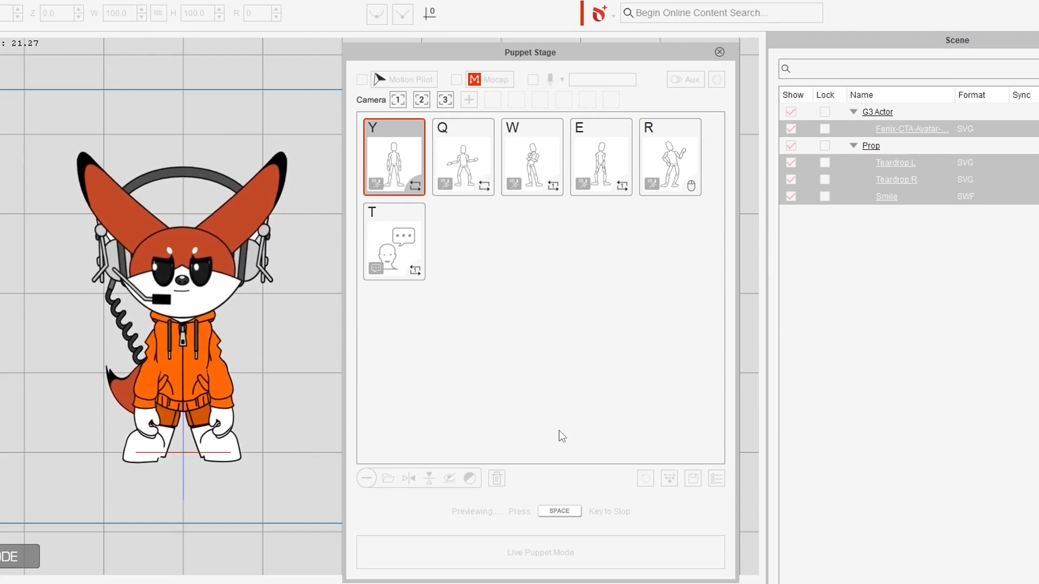
key(q)
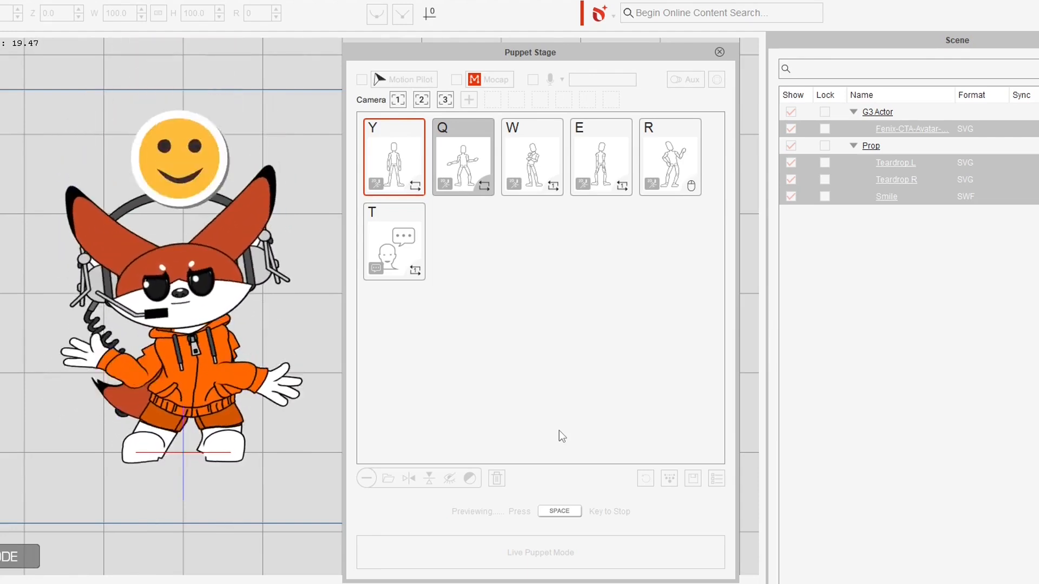
key(y)
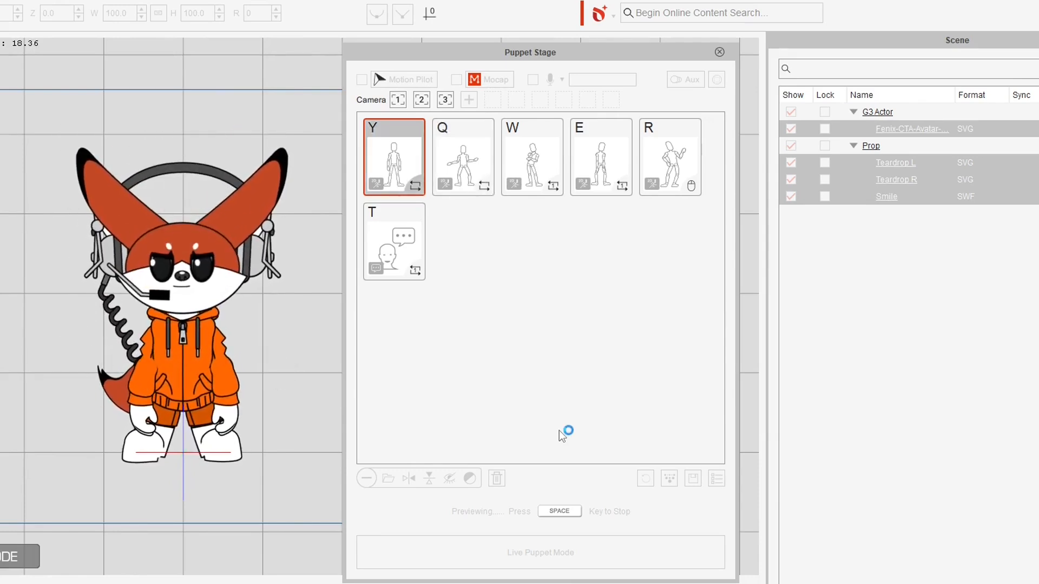
key(e)
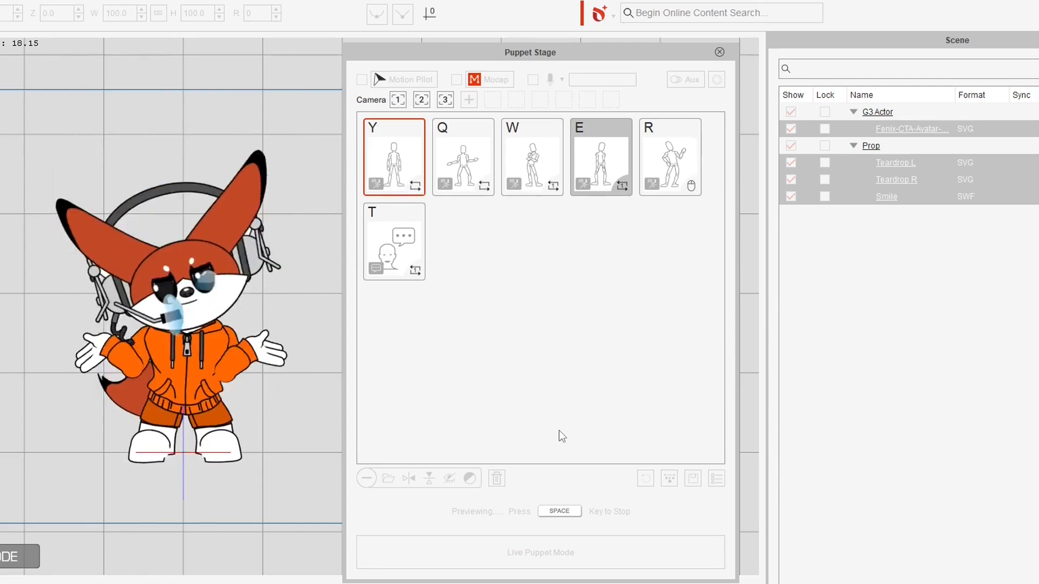
key(y)
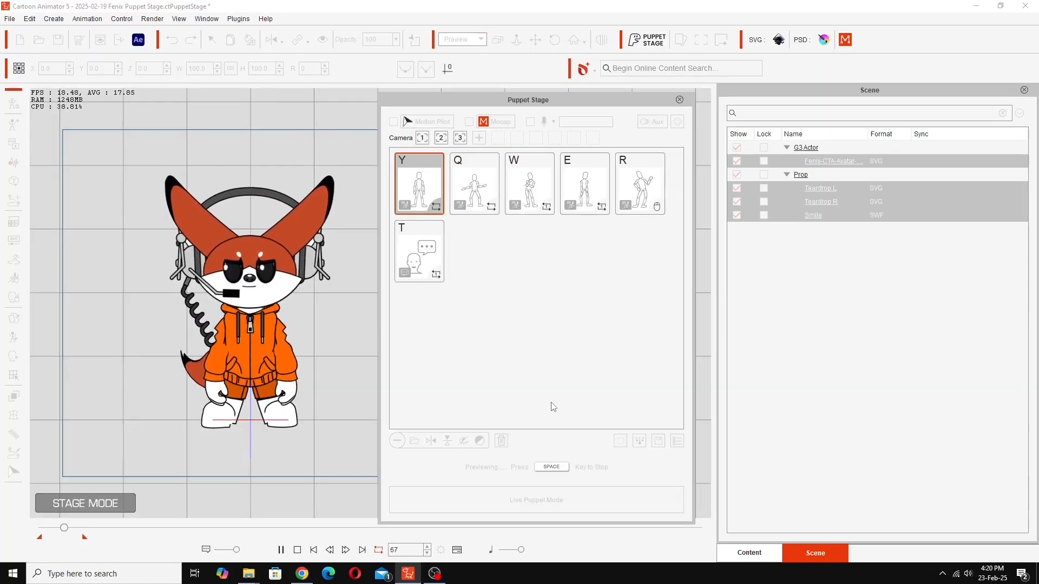
click(679, 101)
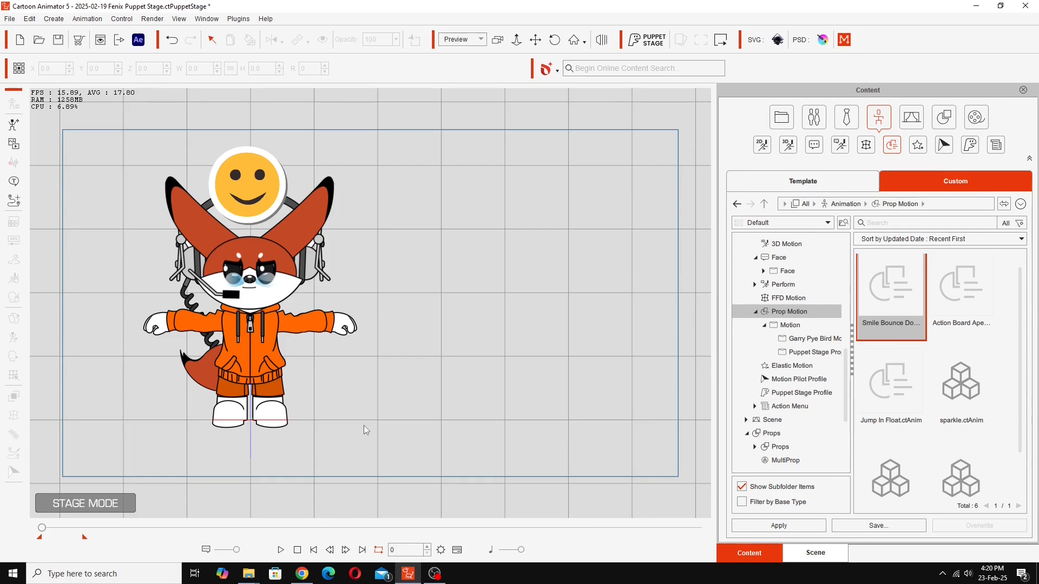
- Add the Action Board from the Scene & Prop pack's Animated Props and place it over the fox's body at about Z 36
click(792, 184)
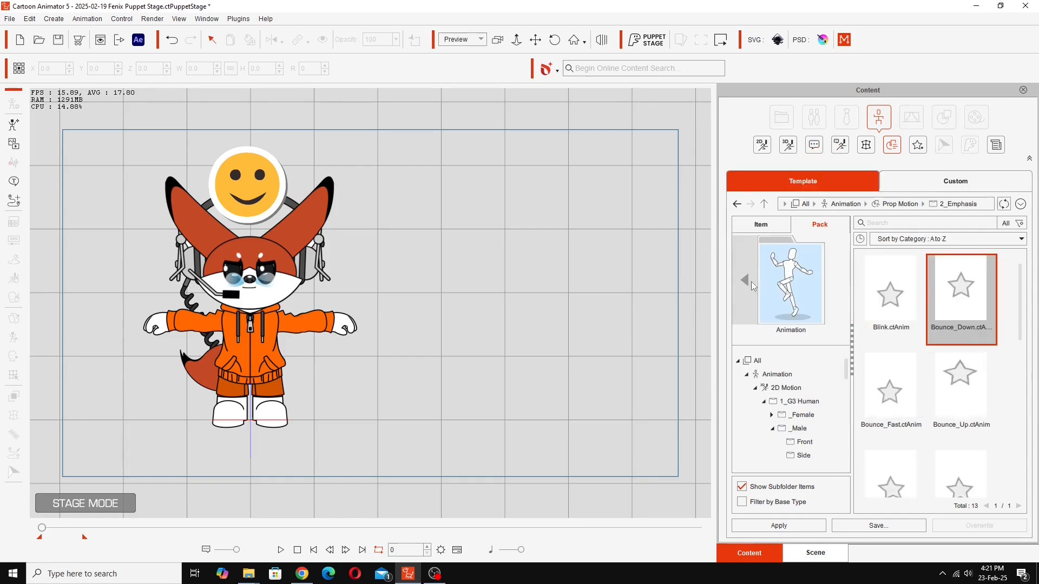
scroll(923, 561, down, 2)
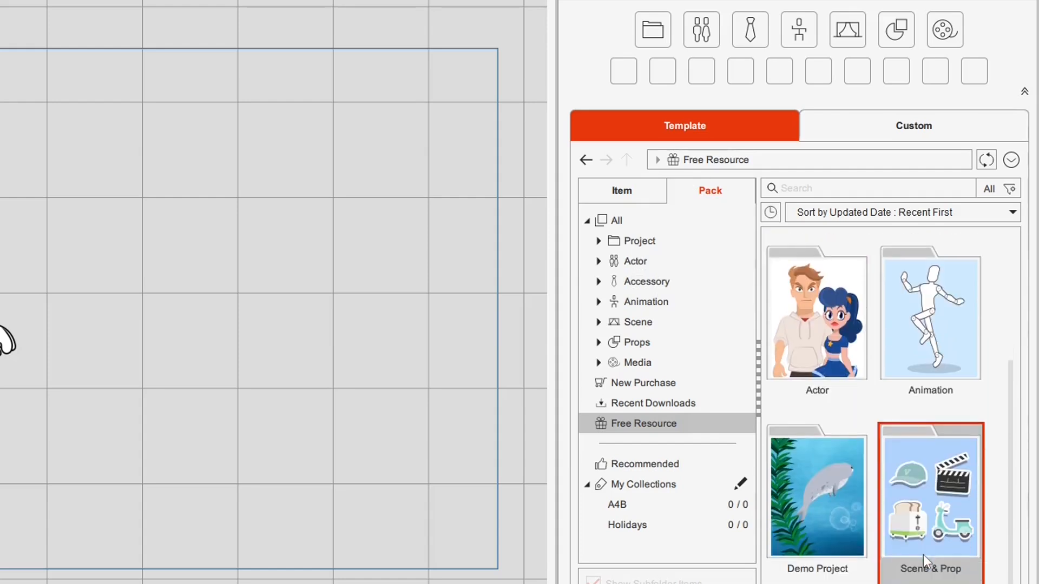
double_click(930, 504)
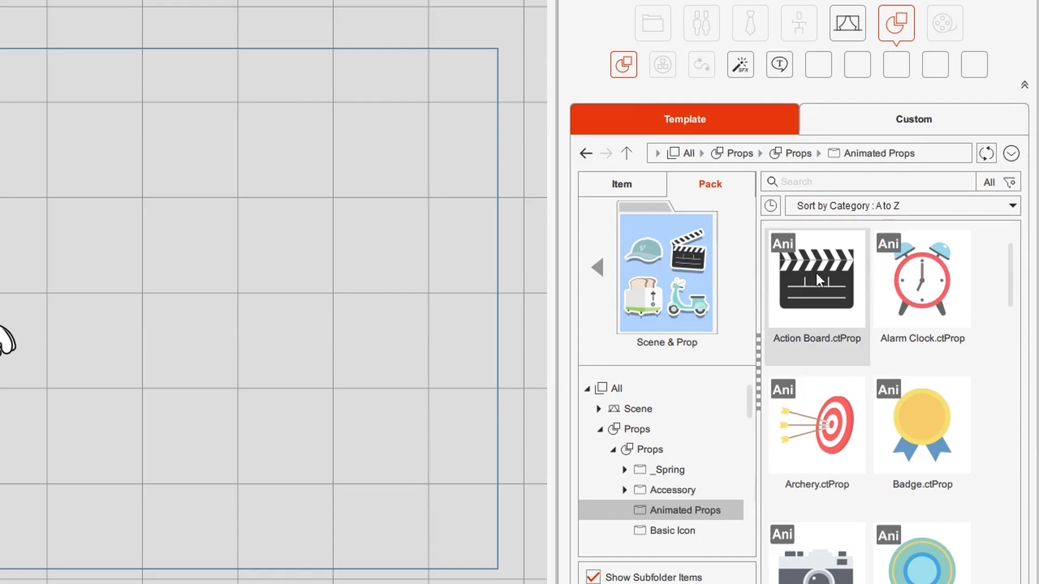
click(827, 286)
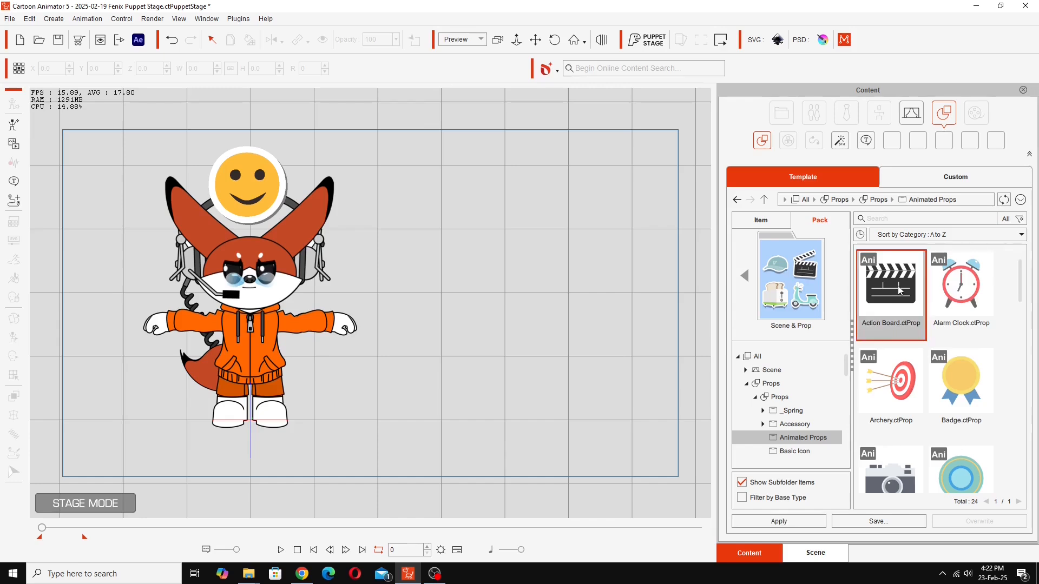
drag(899, 290, 285, 308)
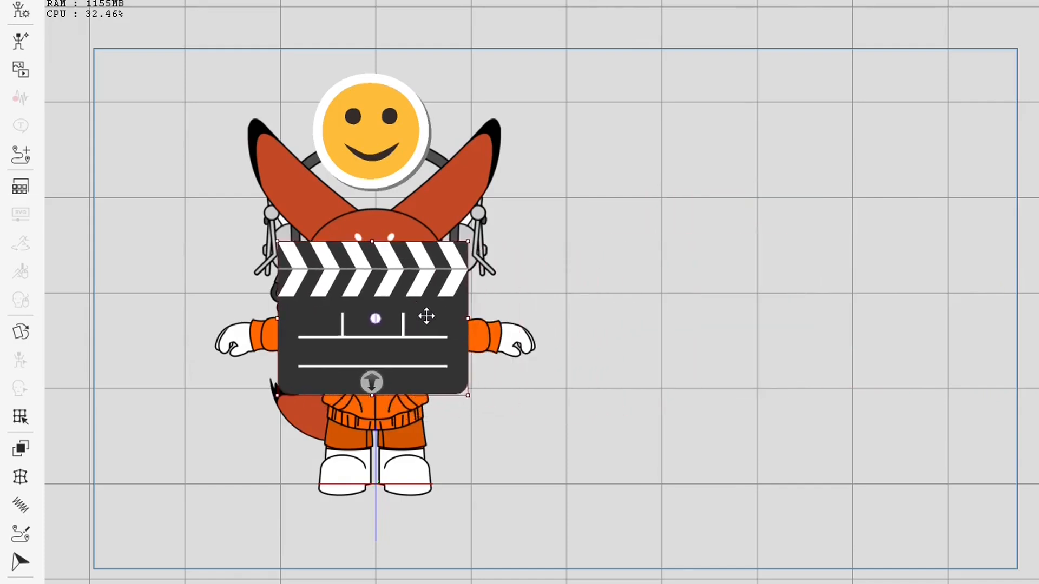
drag(426, 316, 433, 366)
drag(370, 426, 387, 406)
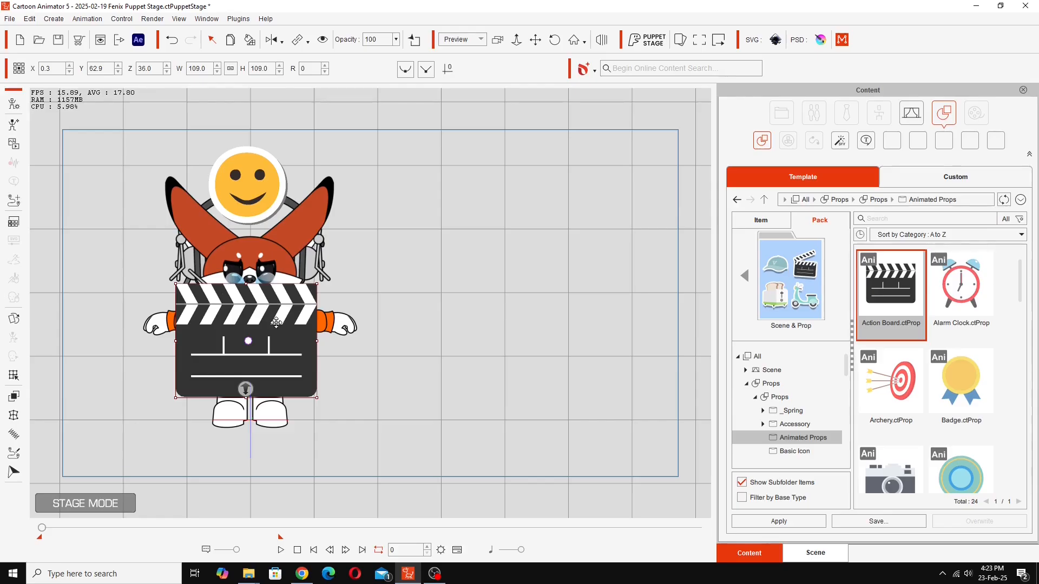
- Apply the Action Board's own actions action board_start, action board_action and action board_end one after another
right_click(276, 325)
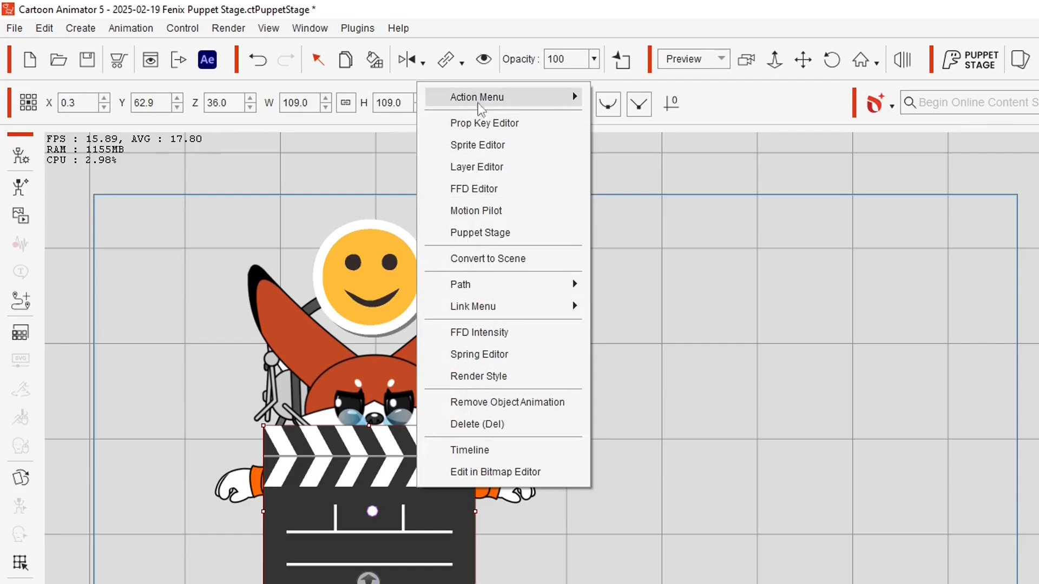
mouse_move(485, 103)
mouse_move(536, 97)
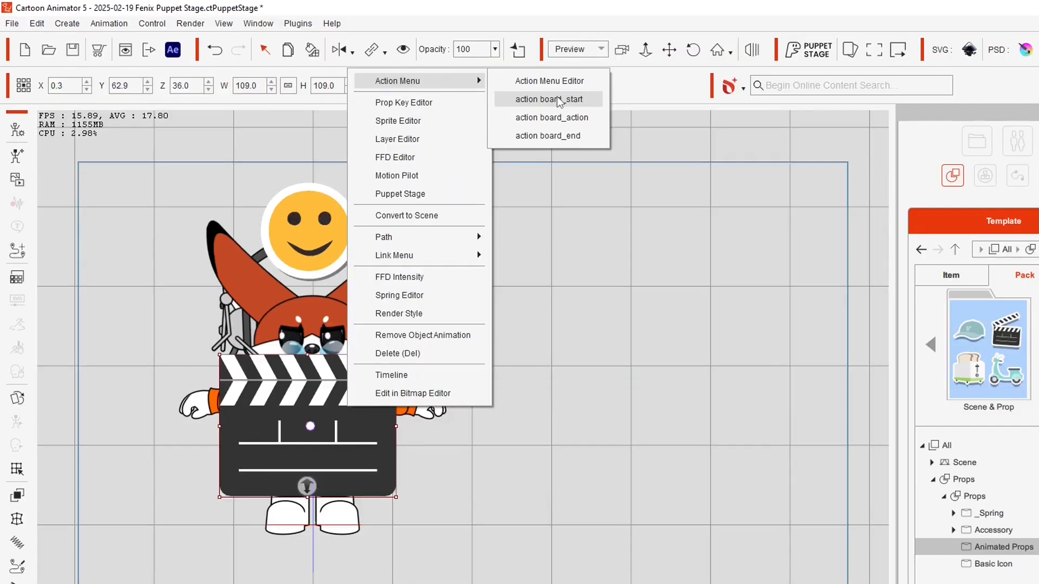
click(667, 116)
right_click(351, 403)
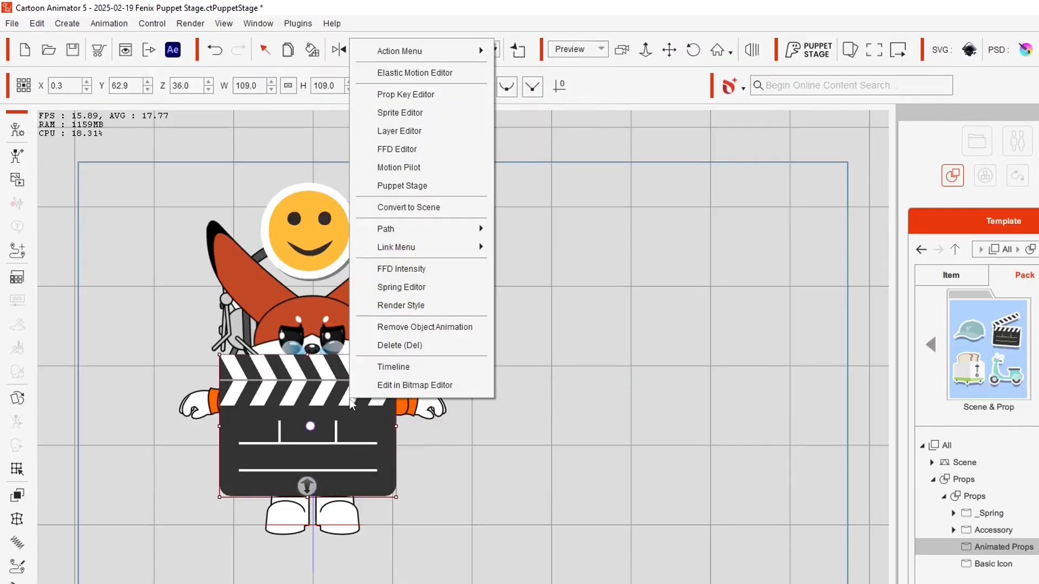
mouse_move(427, 51)
click(583, 88)
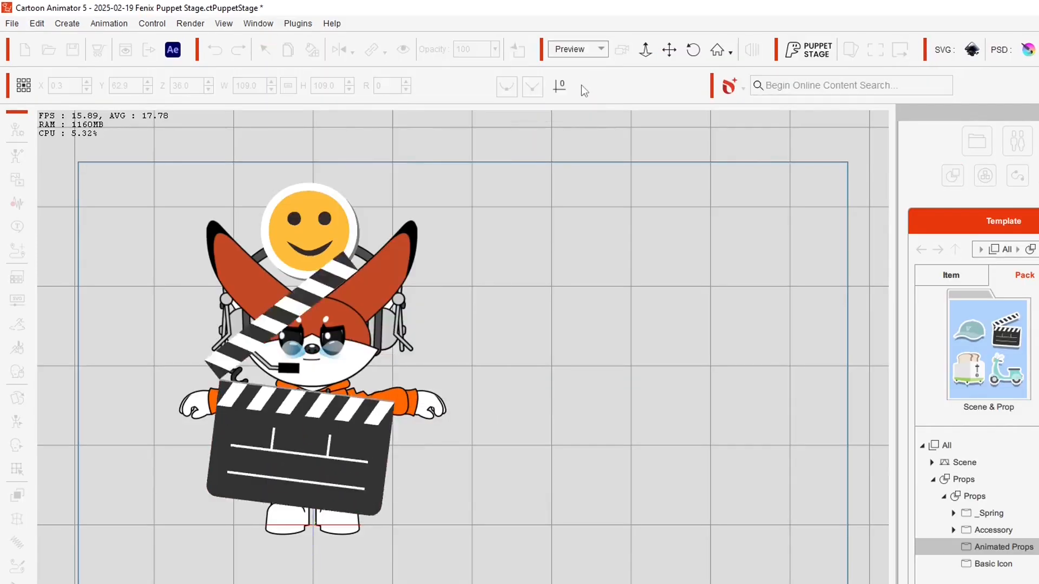
right_click(284, 458)
mouse_move(362, 136)
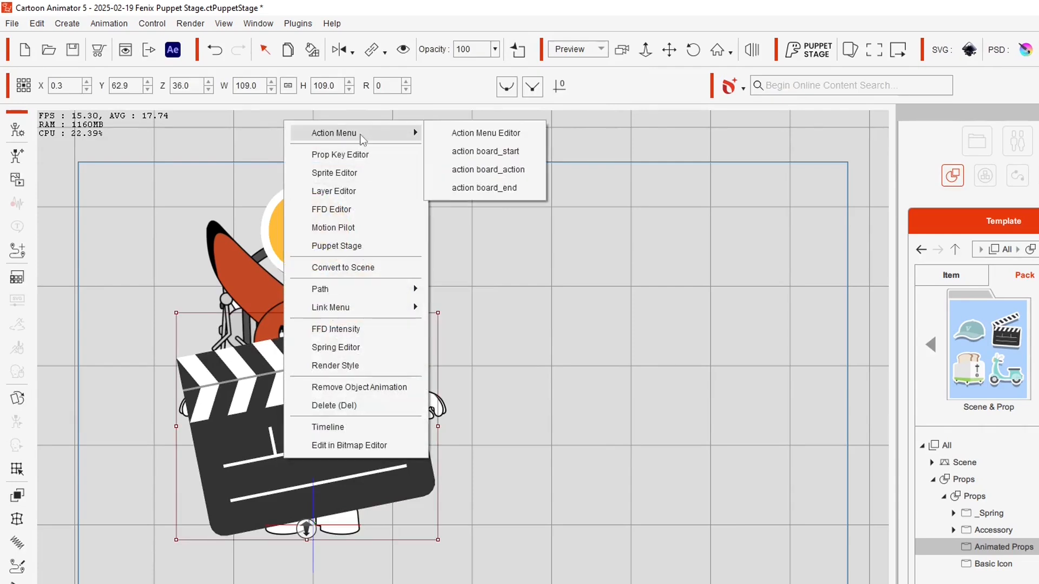
click(521, 190)
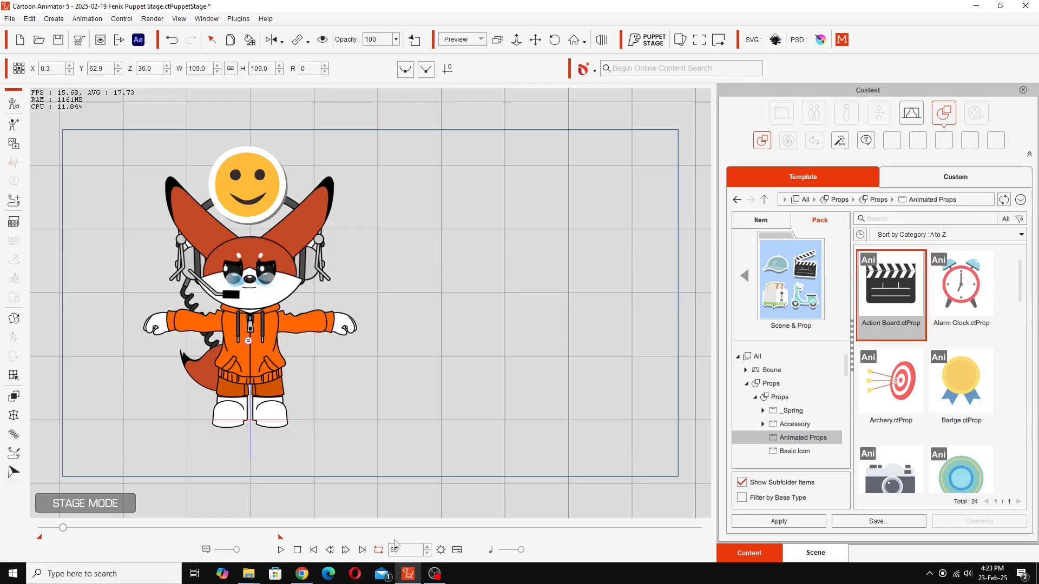
- Show the Action Board's Motion track in the timeline and scrub back through its action clips to frame 0
click(457, 550)
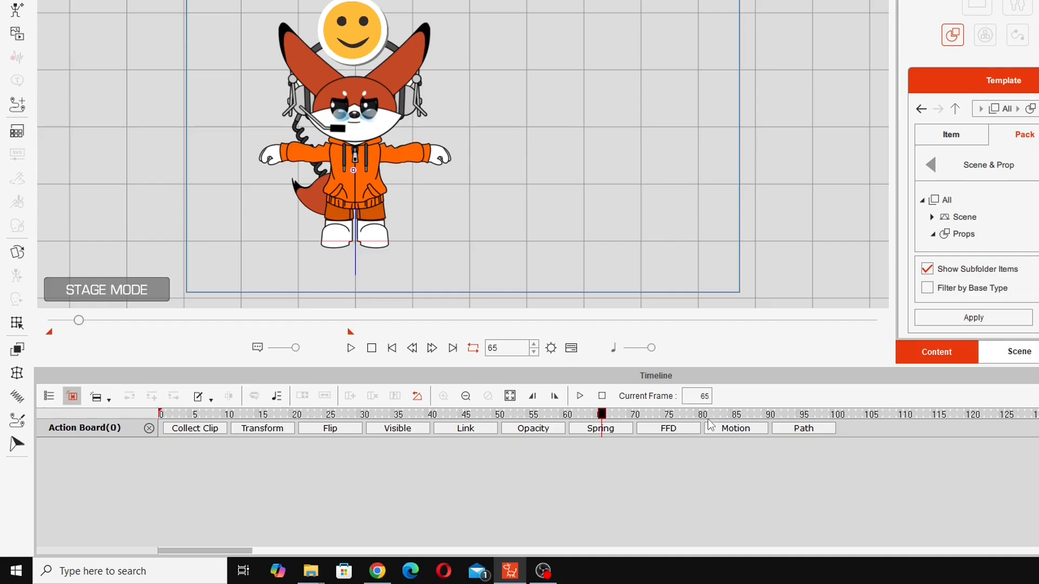
click(727, 430)
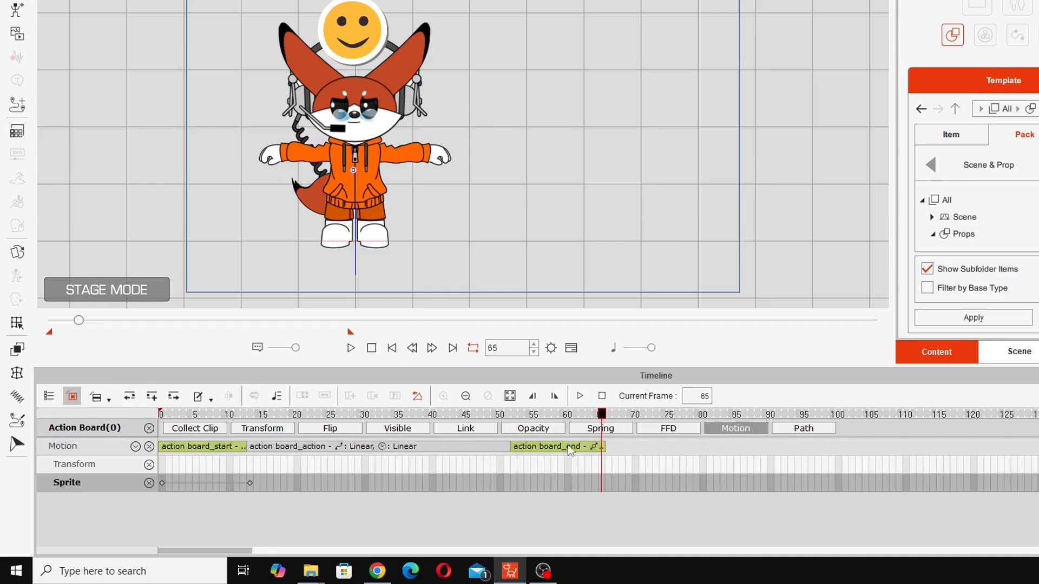
click(565, 417)
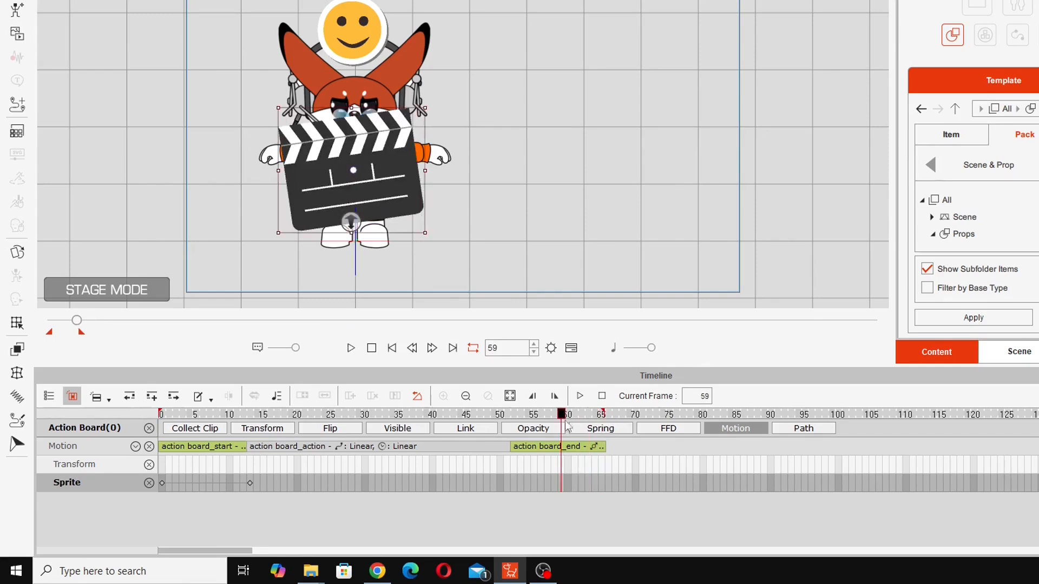
drag(565, 416, 163, 446)
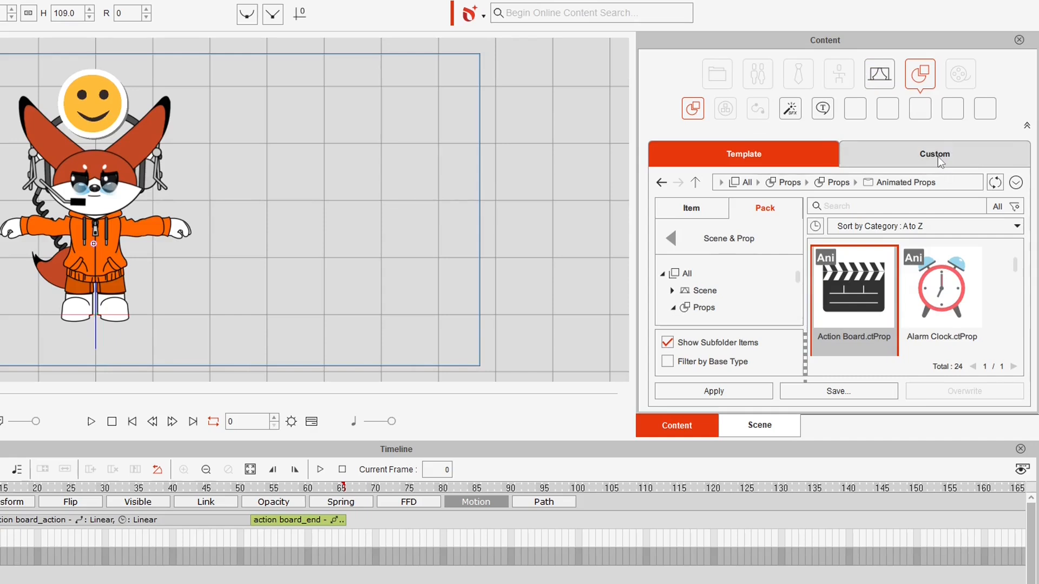
- Overwrite the saved Action Board item in the custom Prop Motion library with the current clip sequence
click(958, 183)
click(838, 76)
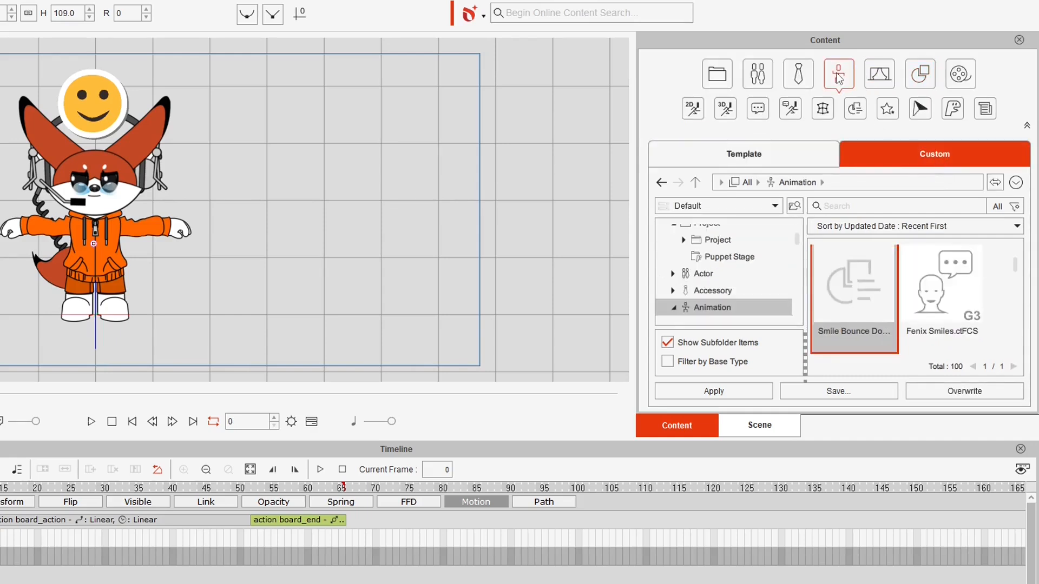
click(856, 110)
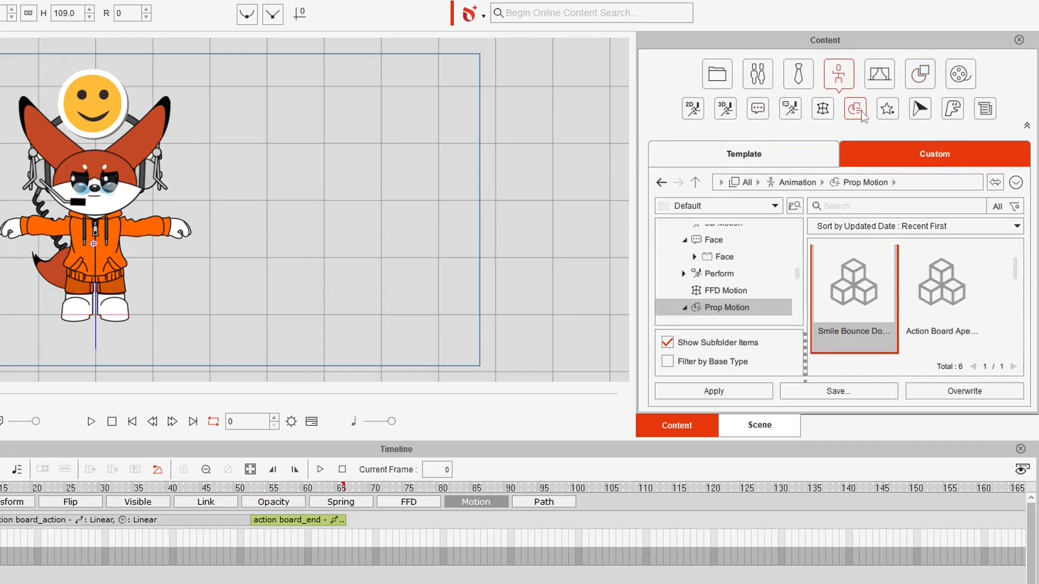
click(937, 281)
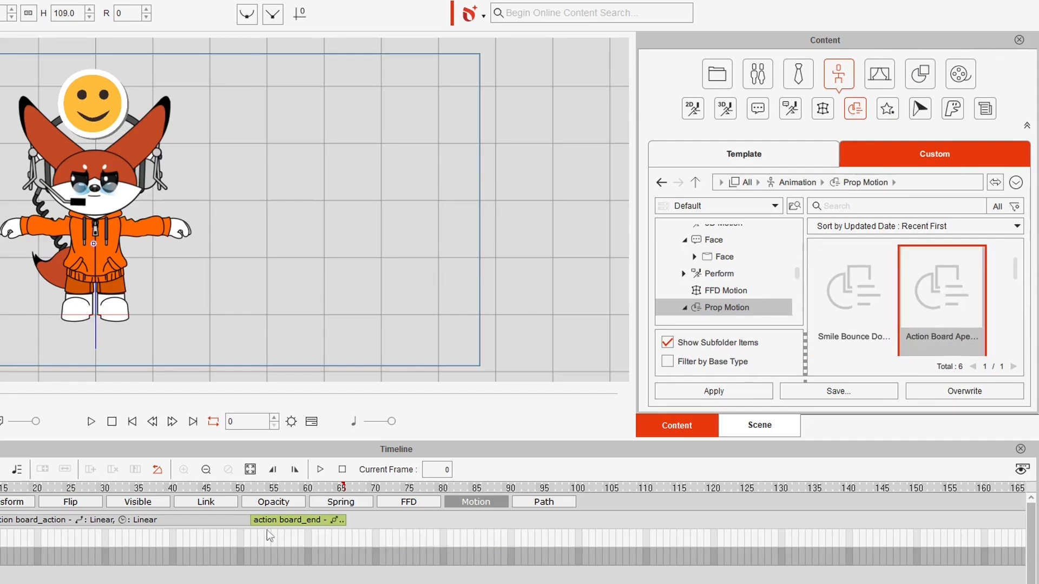
click(954, 393)
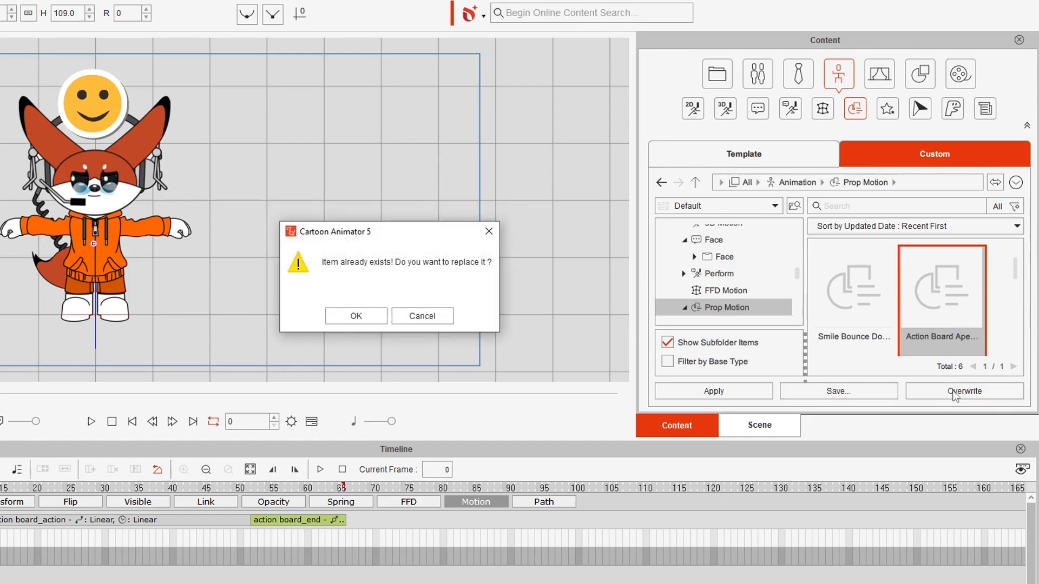
click(353, 317)
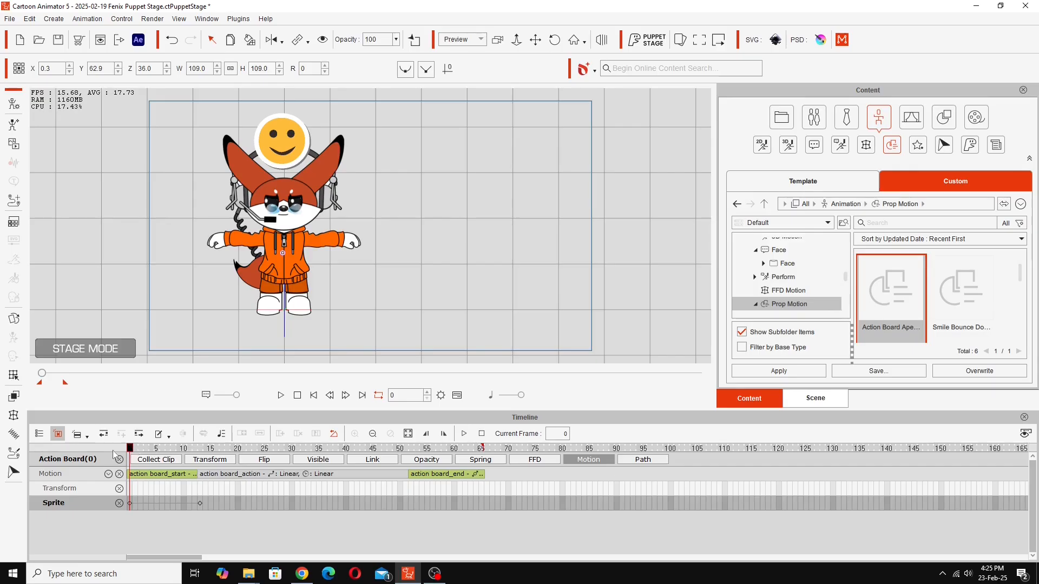
- At frame 13, remove the object animation from the Action Board and return to frame 0
drag(130, 448, 199, 459)
right_click(458, 250)
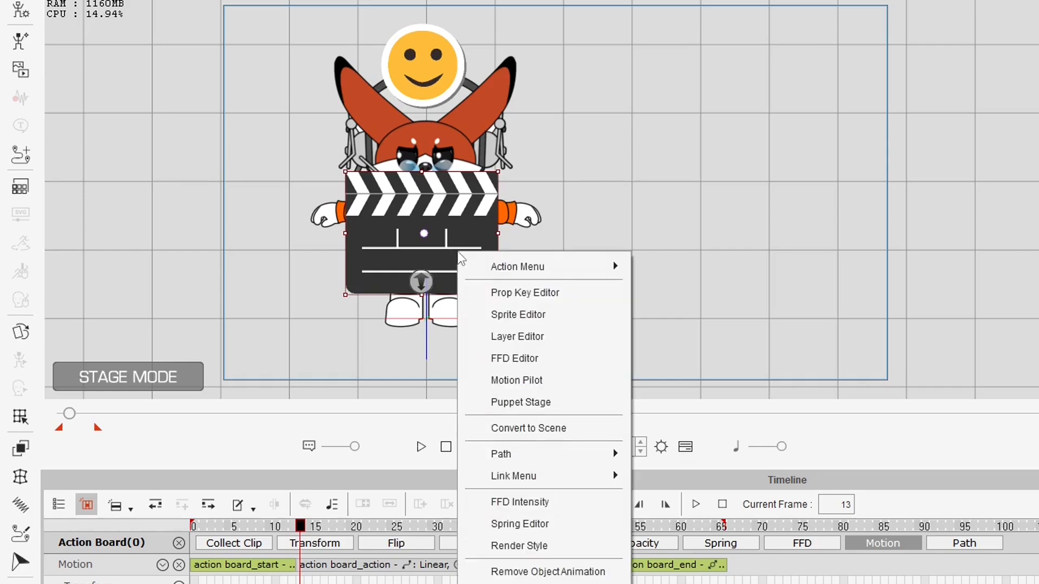
click(595, 572)
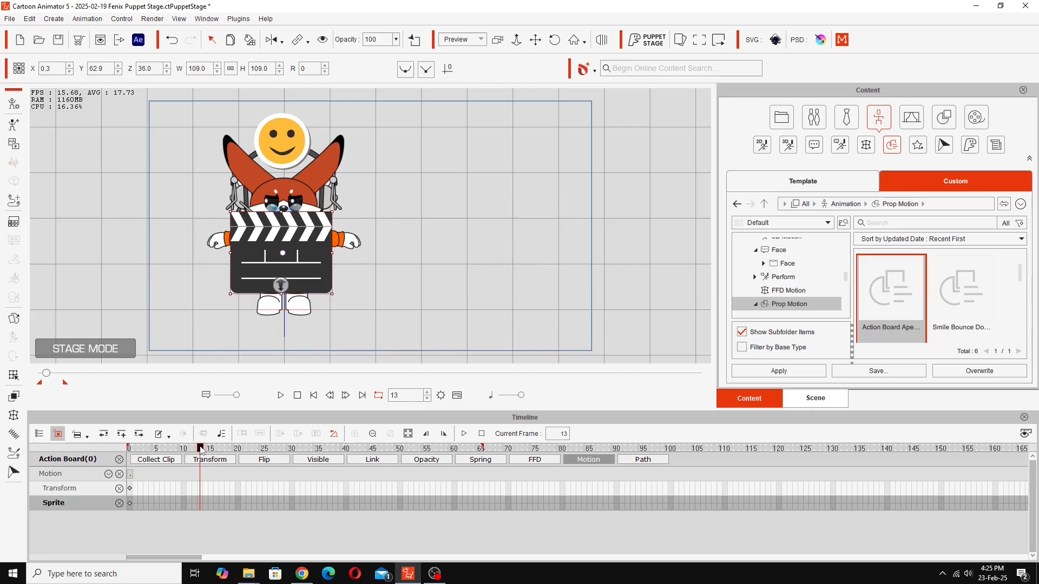
drag(300, 526, 224, 526)
drag(150, 449, 80, 446)
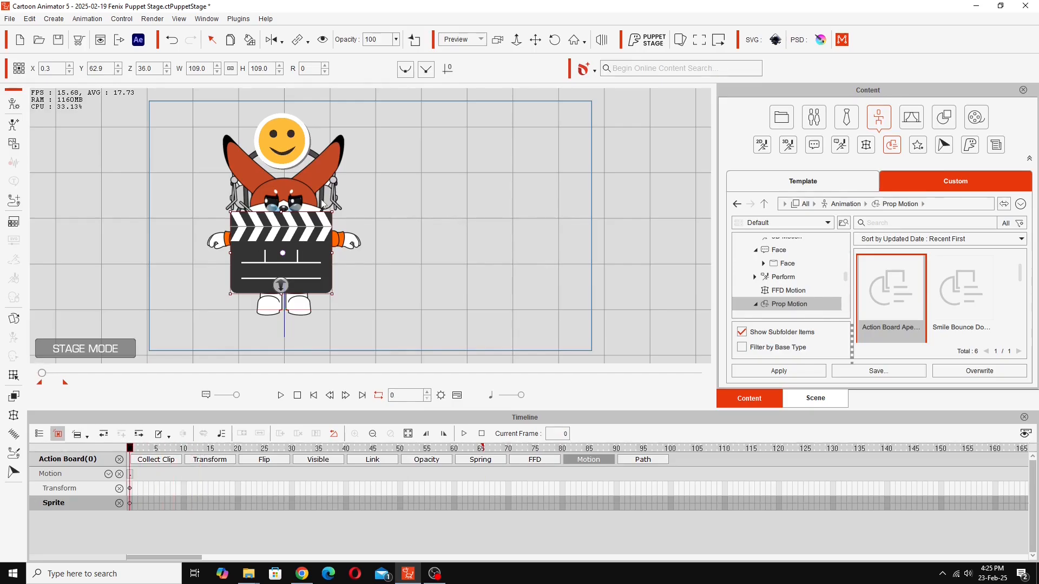
- Open Puppet Stage for the Action Board, hide the timeline, and add a pinned visibility card set to Always Hide
click(680, 40)
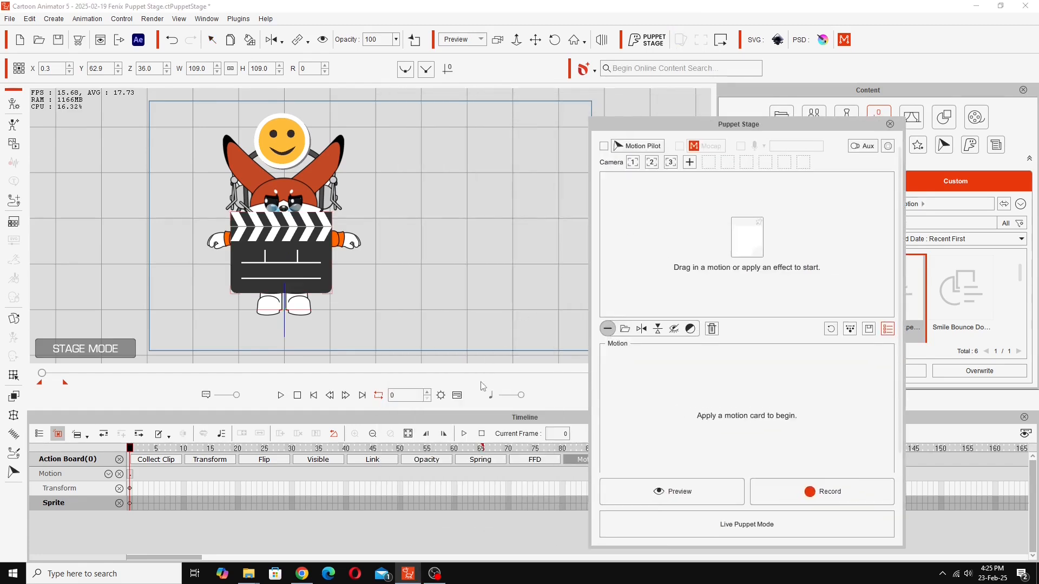
click(457, 395)
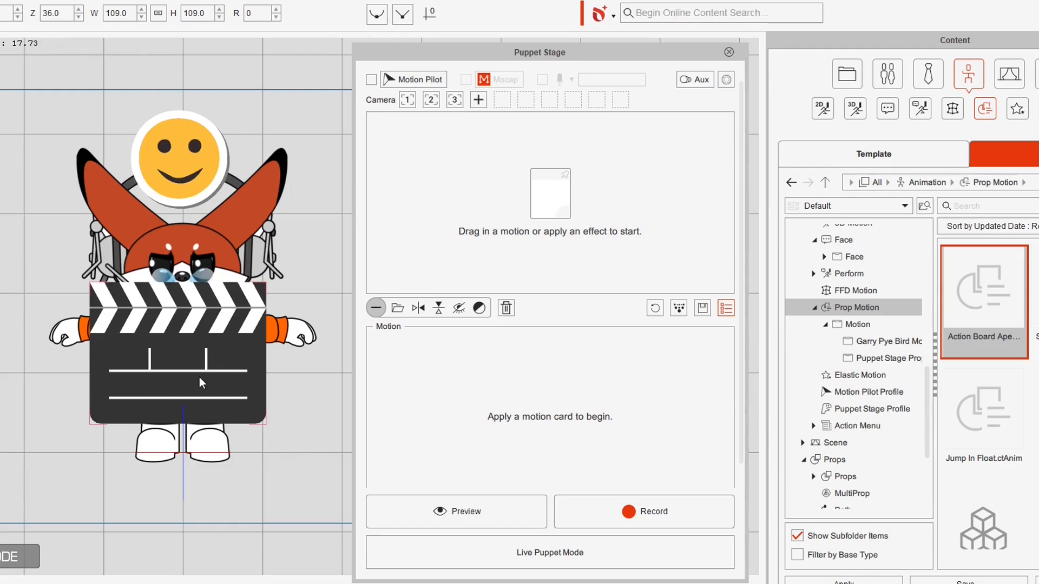
click(458, 309)
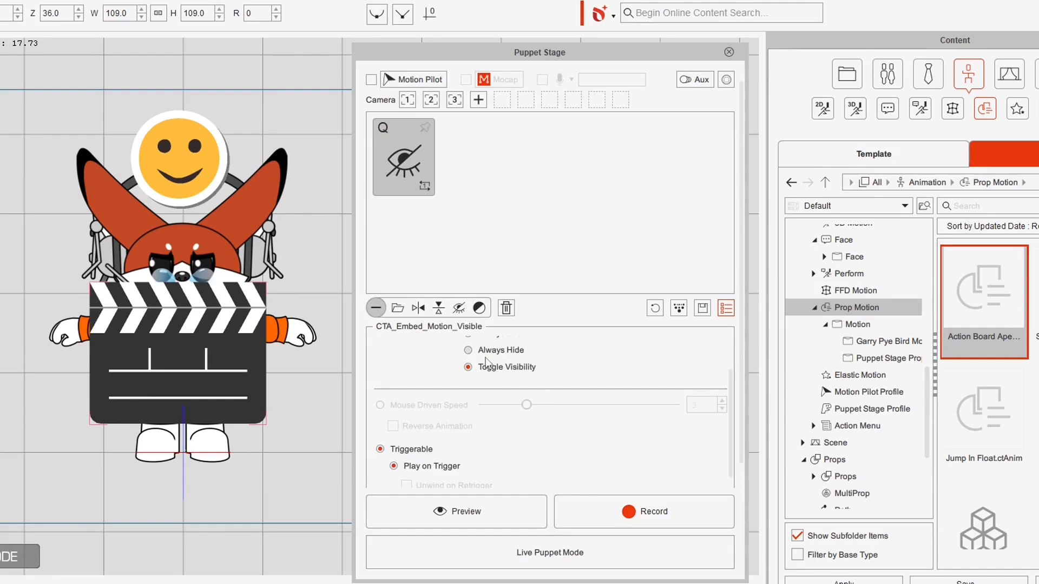
click(468, 351)
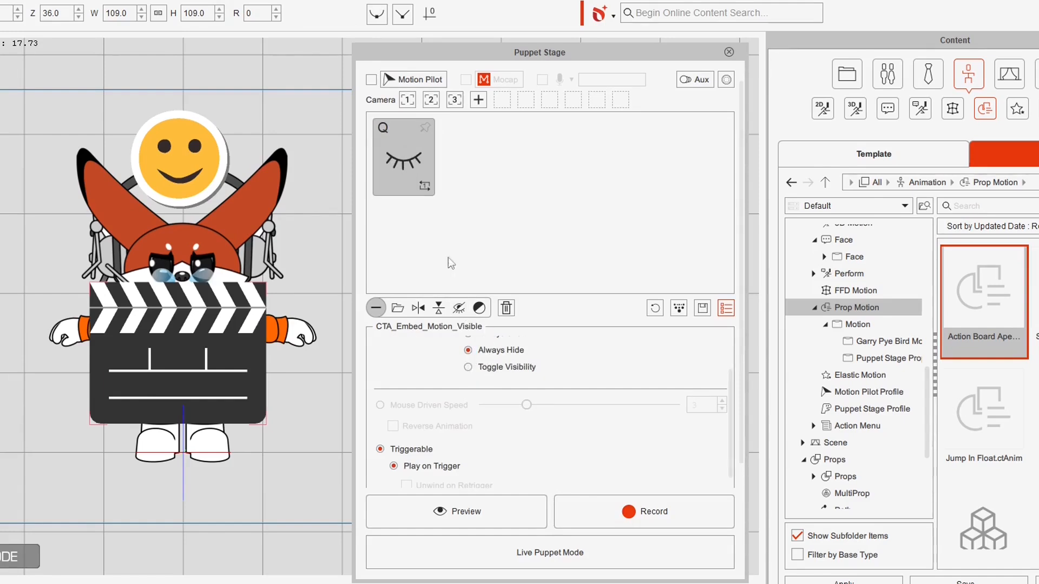
click(424, 127)
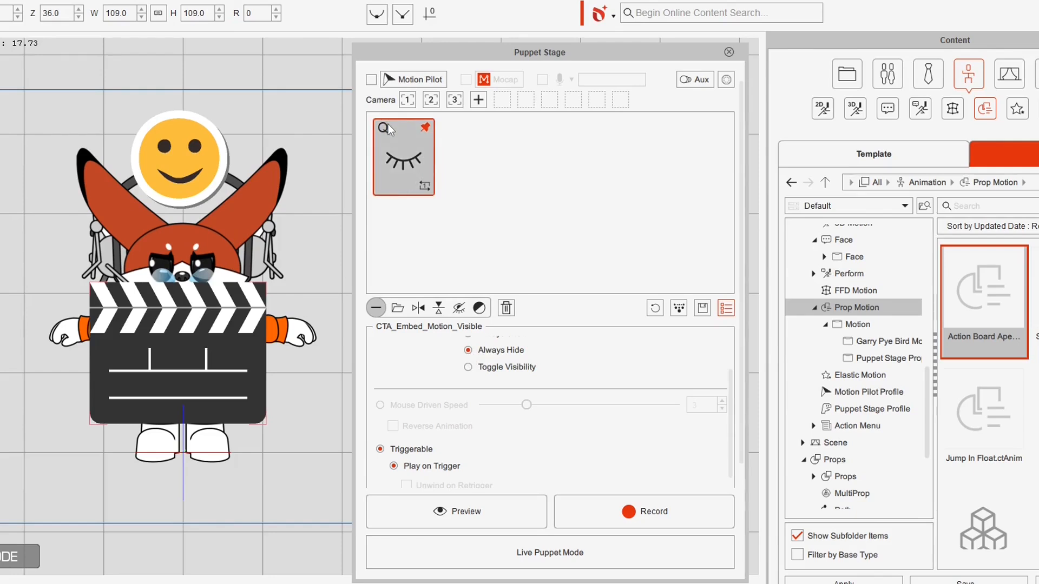
- Clear the visibility card's hotkey and add the Action Board Apear and Clap prop motion as a card on hotkey A
scroll(730, 375, up, 2)
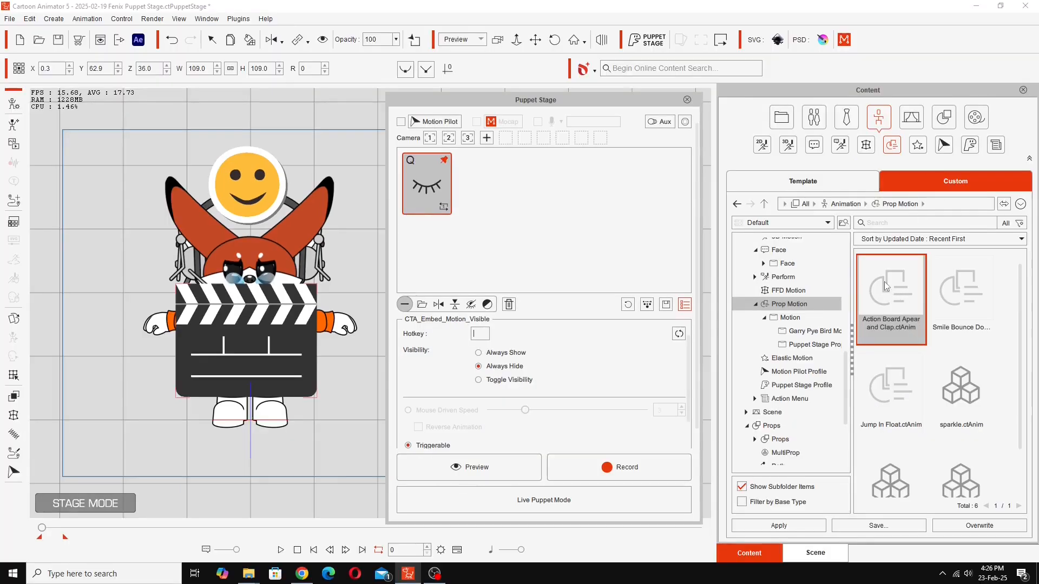
drag(894, 290, 510, 165)
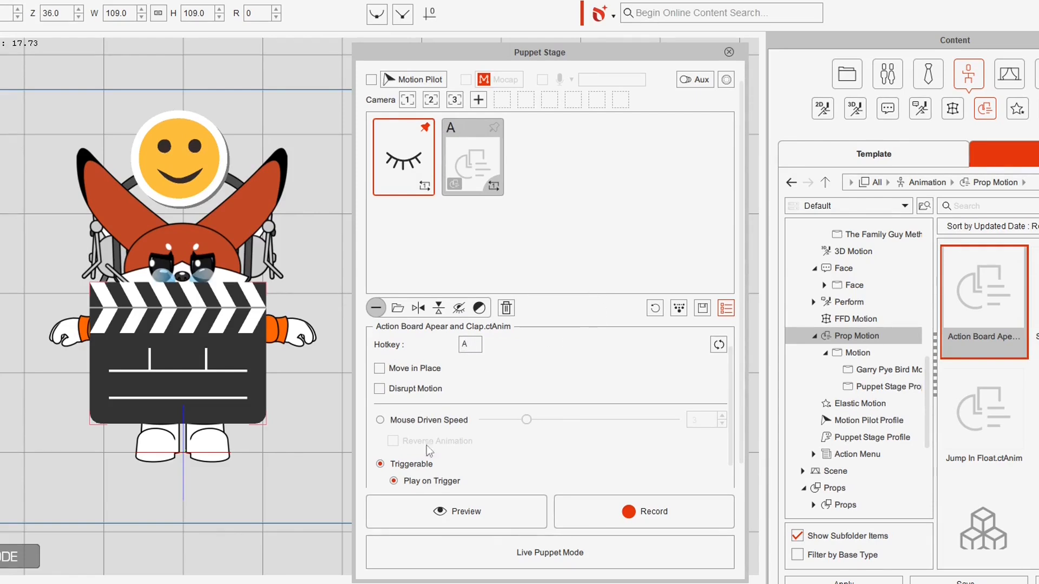
- Preview the Action Board's appear-and-clap motion in Puppet Stage, then stop the preview
click(455, 512)
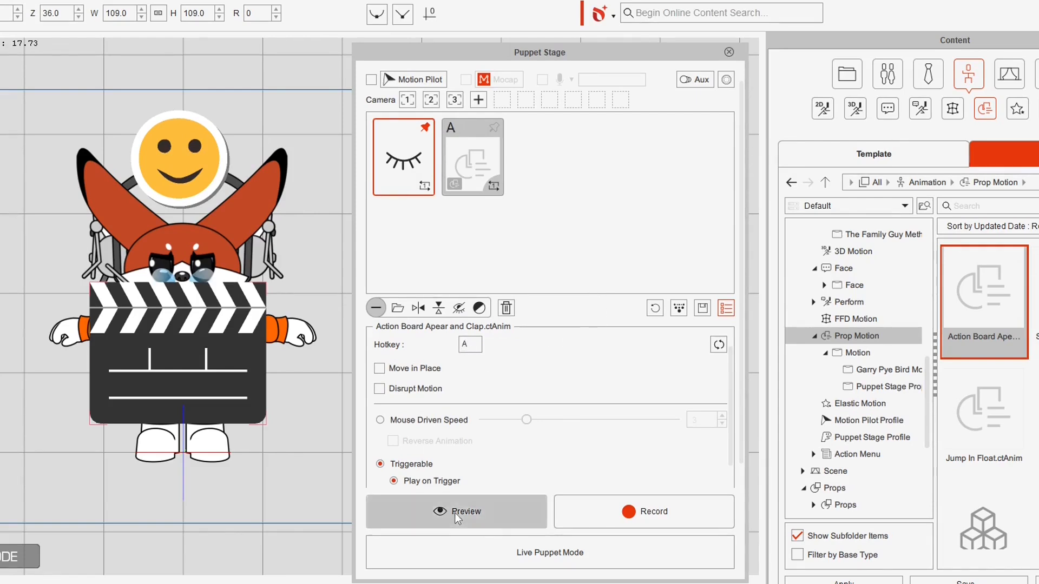
key(space)
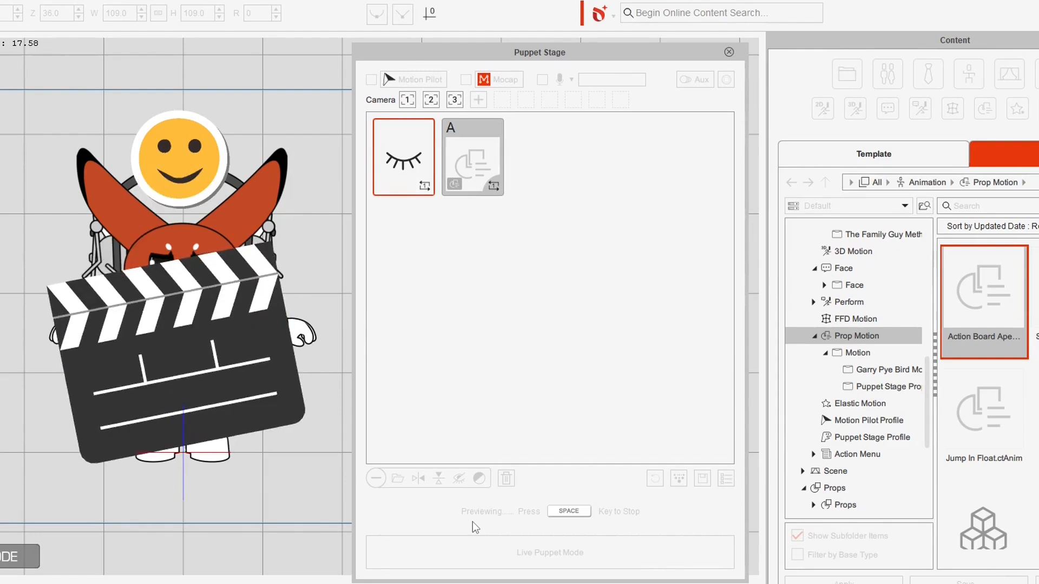
key(space)
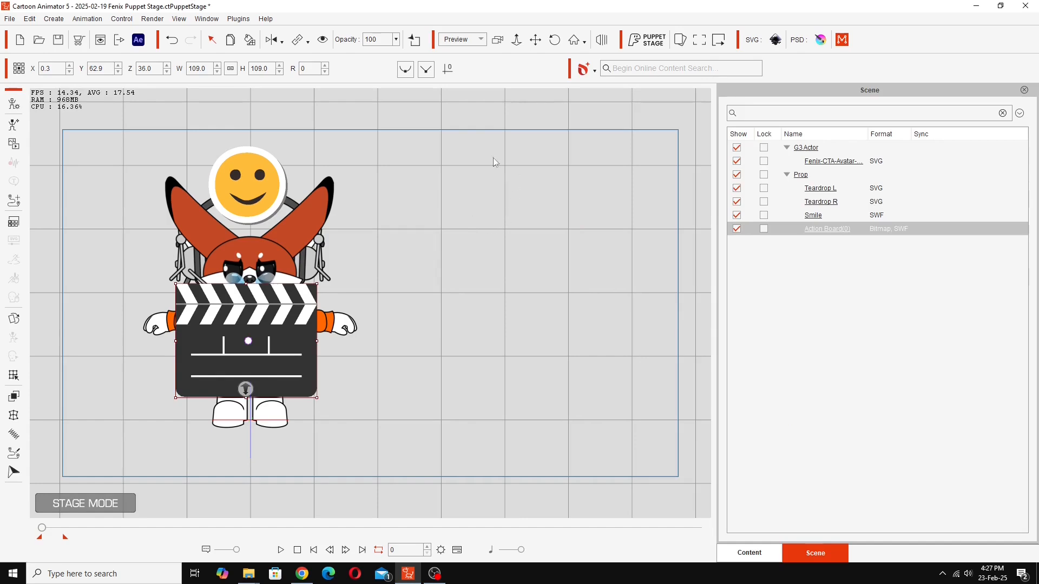
- Switch the camera to Wide Shot and select the fox avatar together with Teardrop L, Teardrop R, Smile and the Action Board
key(ctrl+s)
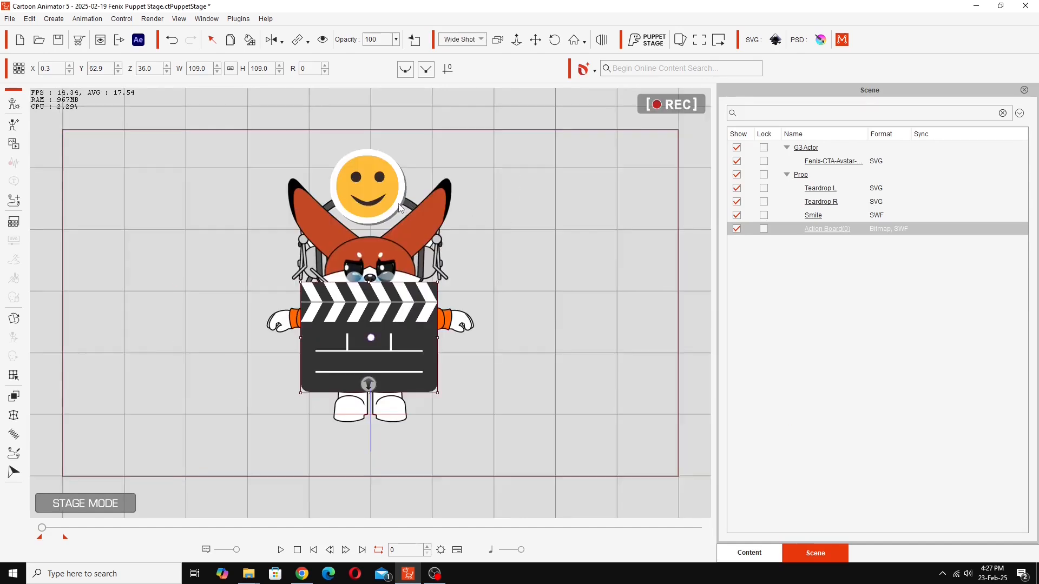
click(298, 209)
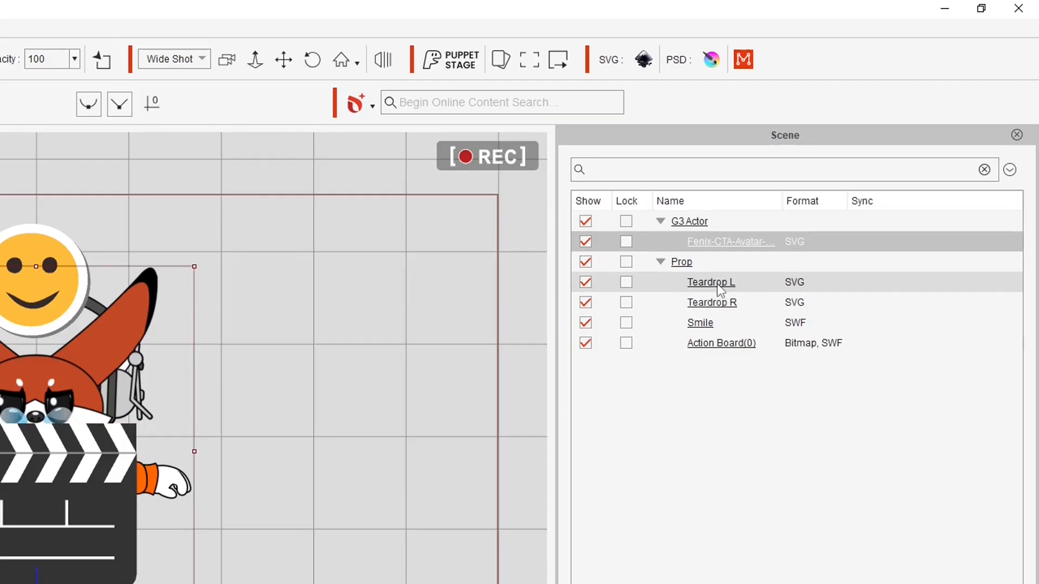
ctrl+click(716, 284)
ctrl+click(715, 303)
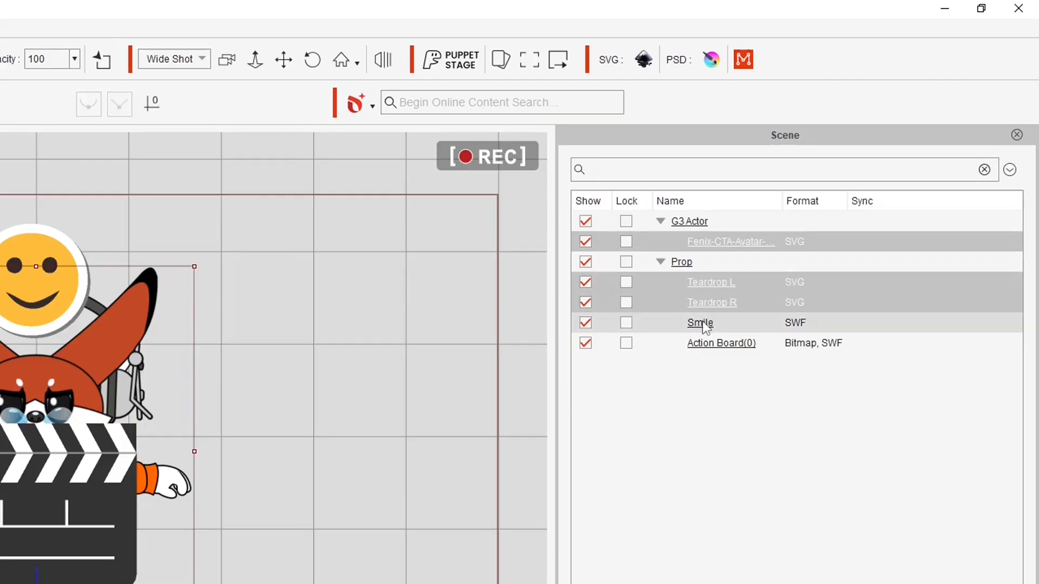
ctrl+click(702, 322)
ctrl+click(709, 344)
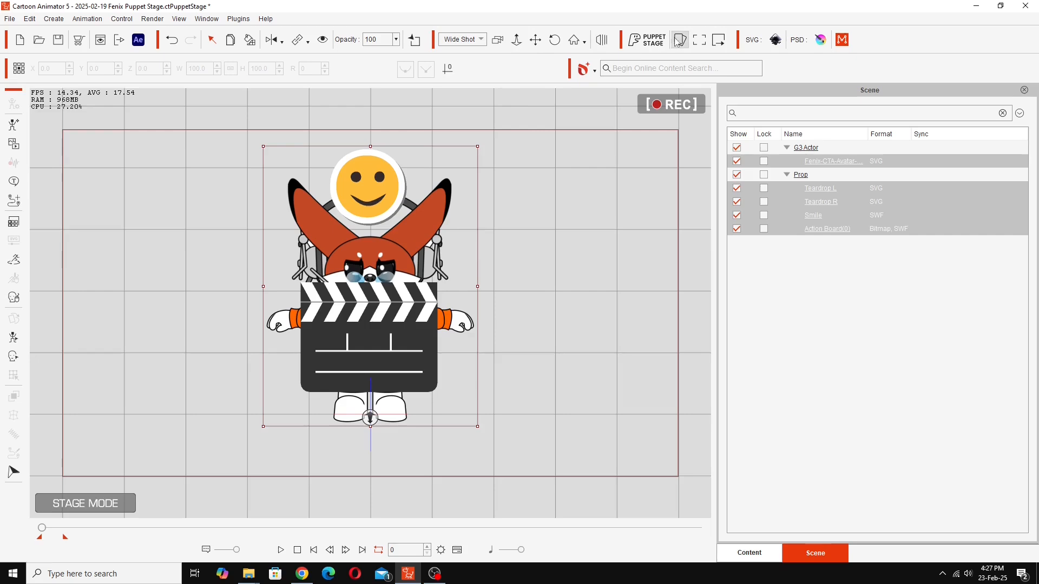
- Open Puppet Stage for the selection with the Auxiliary Objects list beside it, and check Mimic Leader in the Flock Settings
click(681, 40)
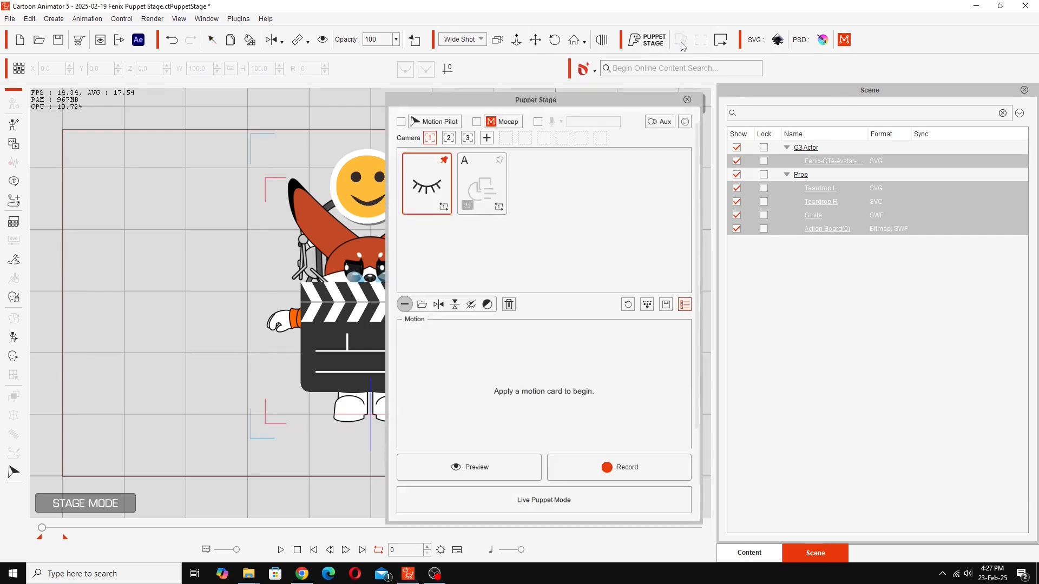
click(657, 121)
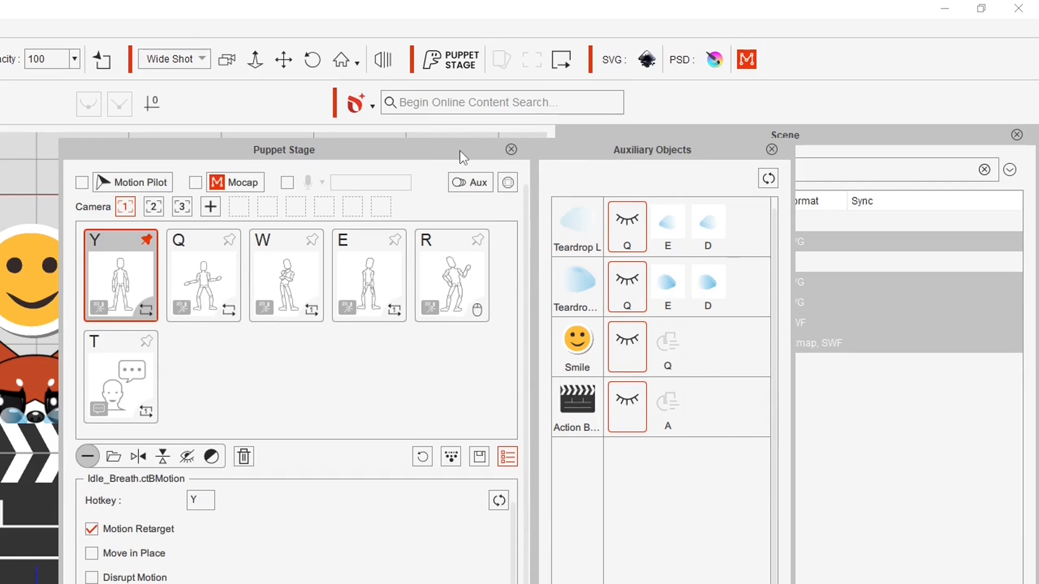
drag(596, 154, 828, 145)
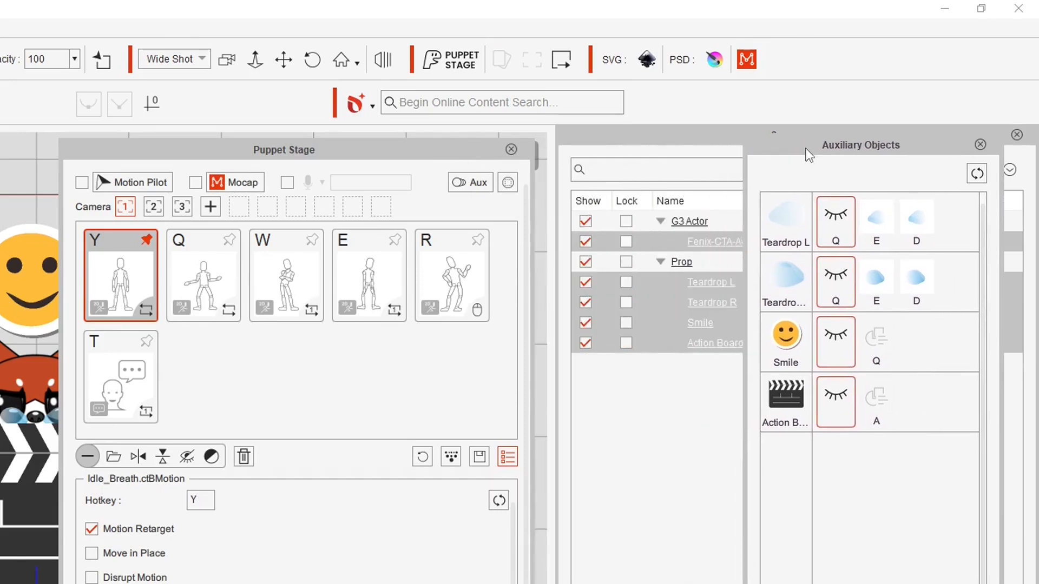
drag(577, 98, 718, 102)
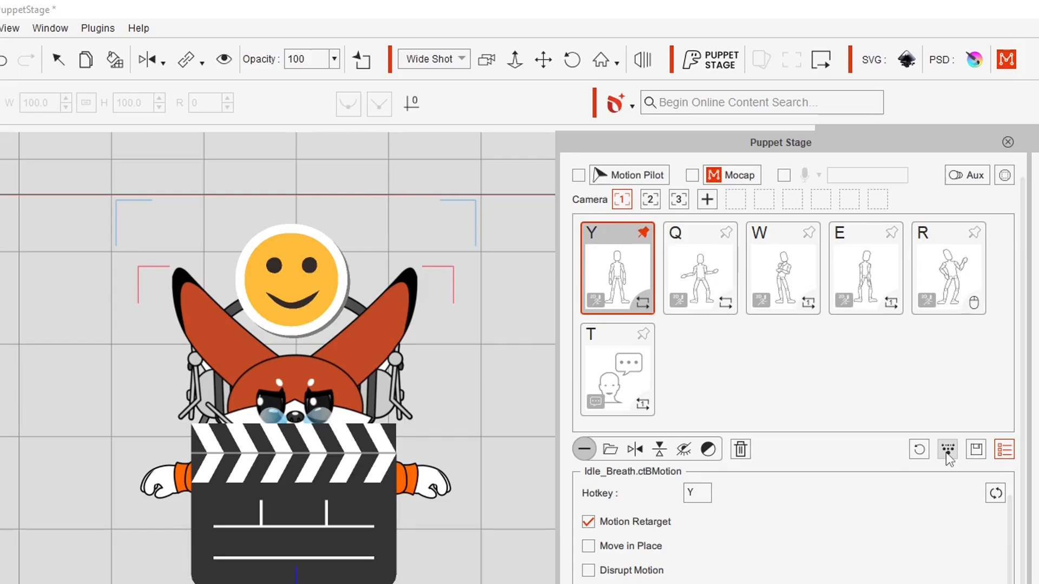
click(802, 307)
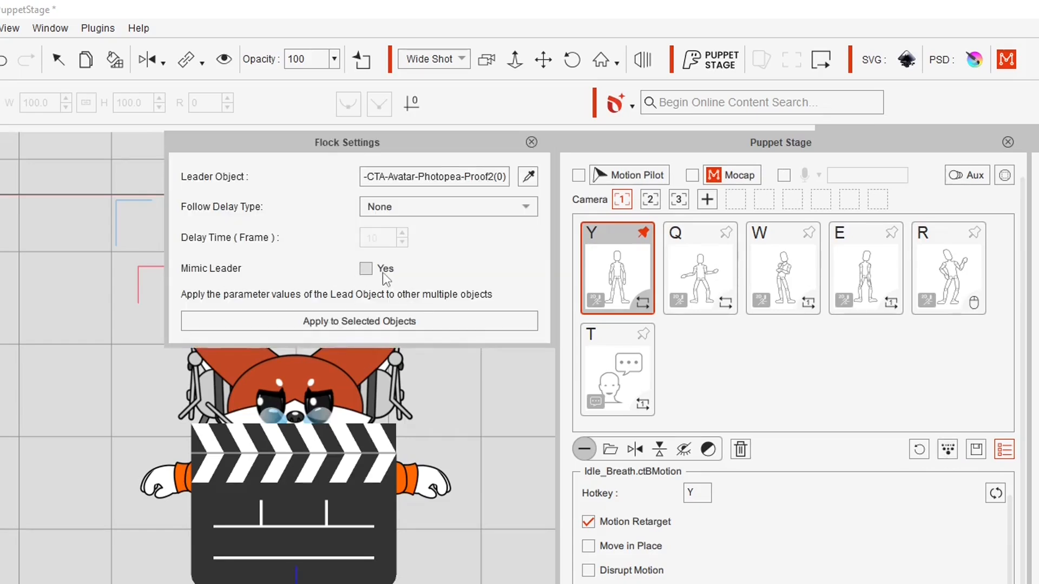
click(532, 143)
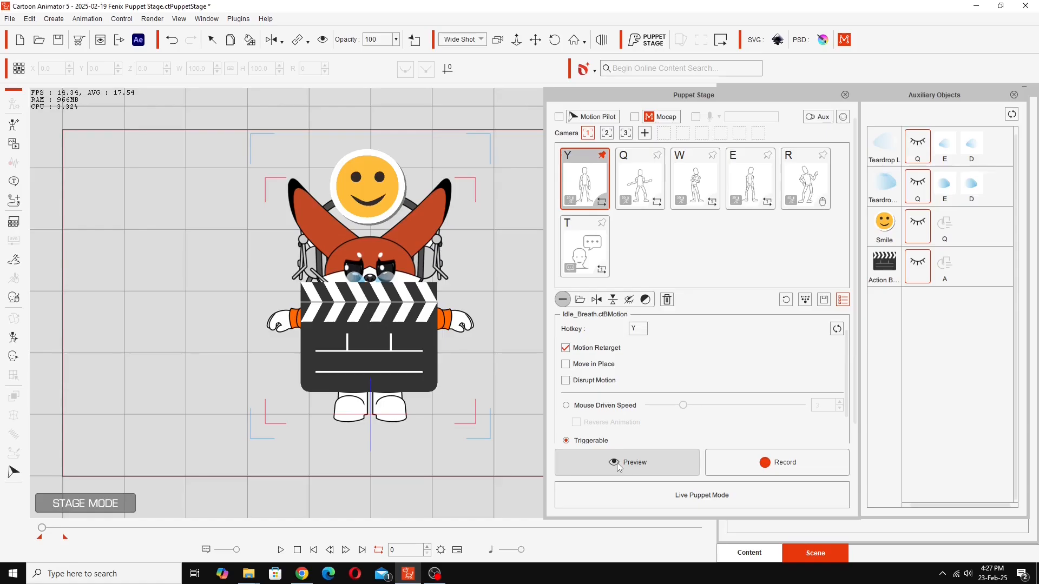
- Preview the fox with its props in the wide shot, triggering hotkeys A, Q, T, W, E, Y, D and R to test their motions
click(618, 465)
key(space)
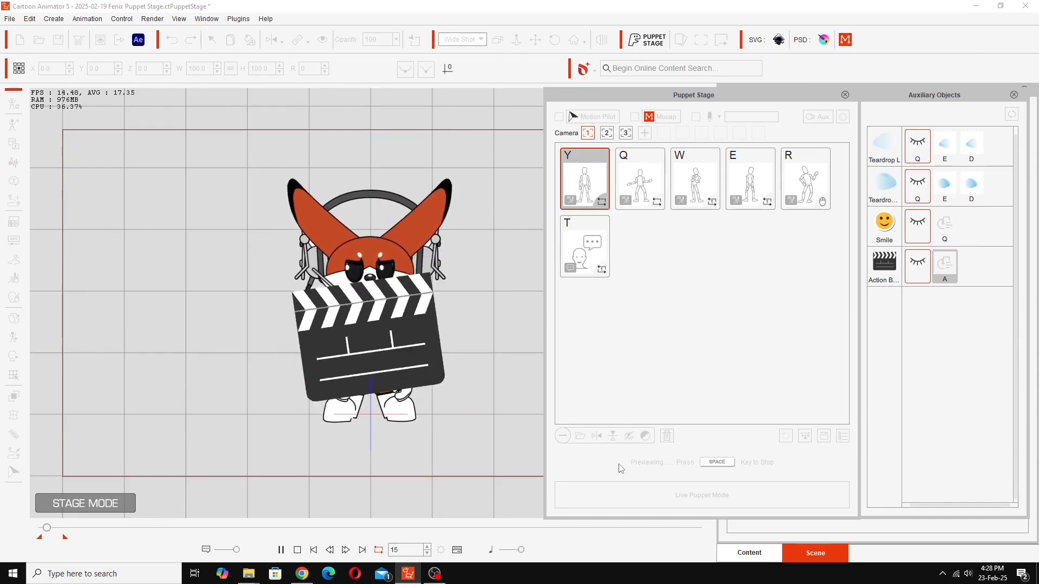
key(a)
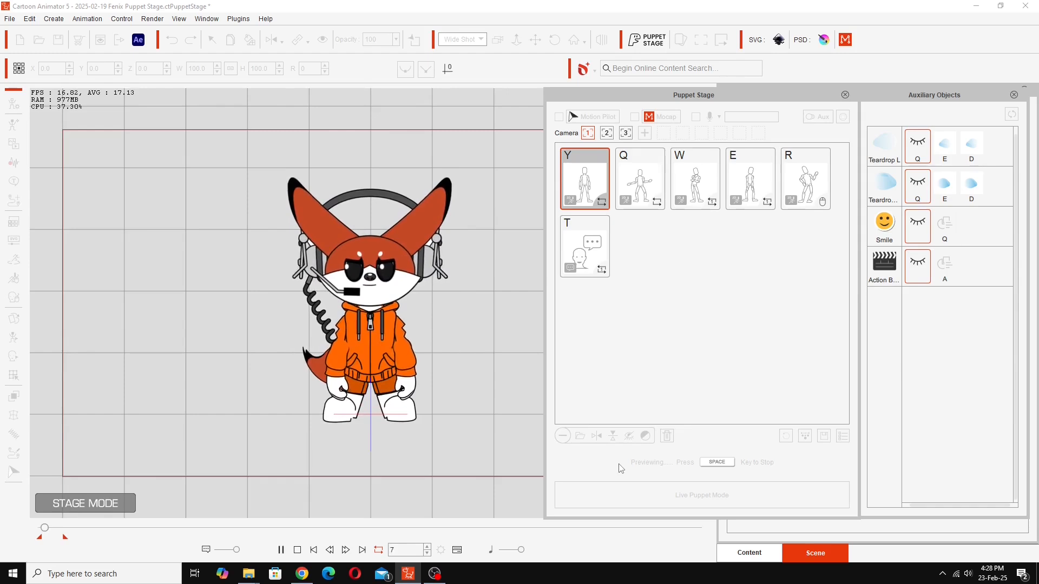
key(q)
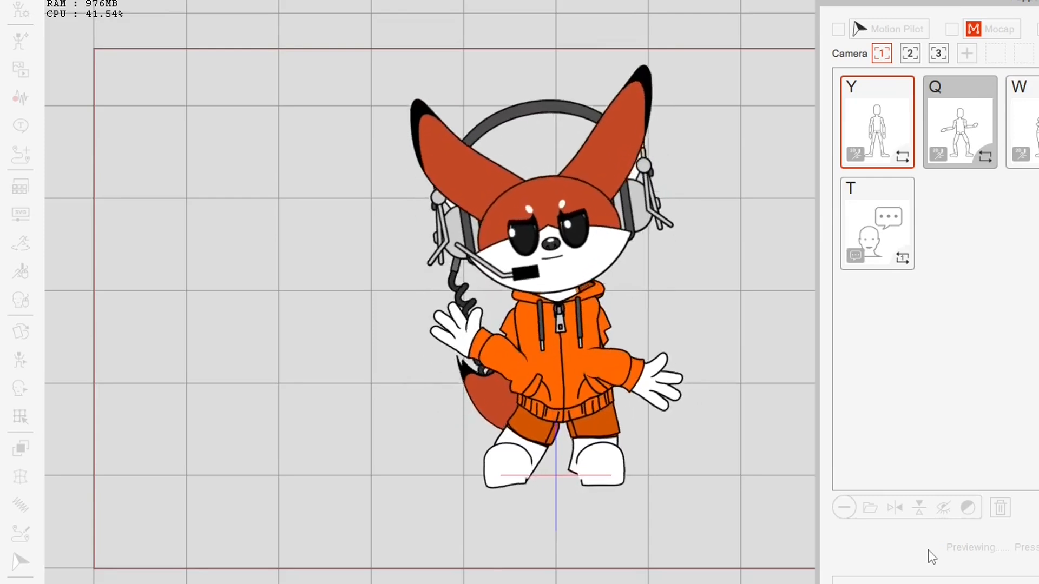
key(t)
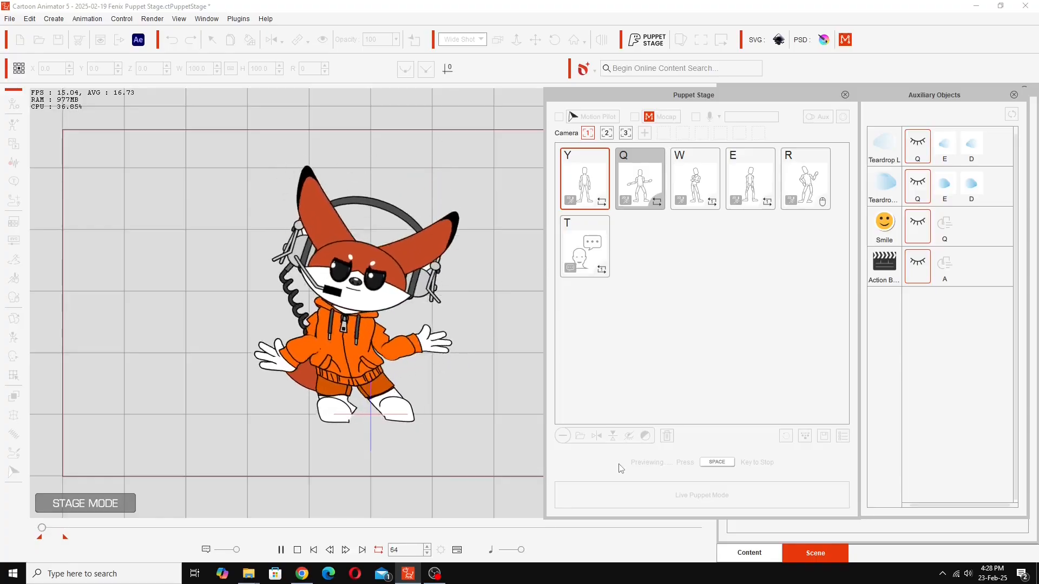
key(w)
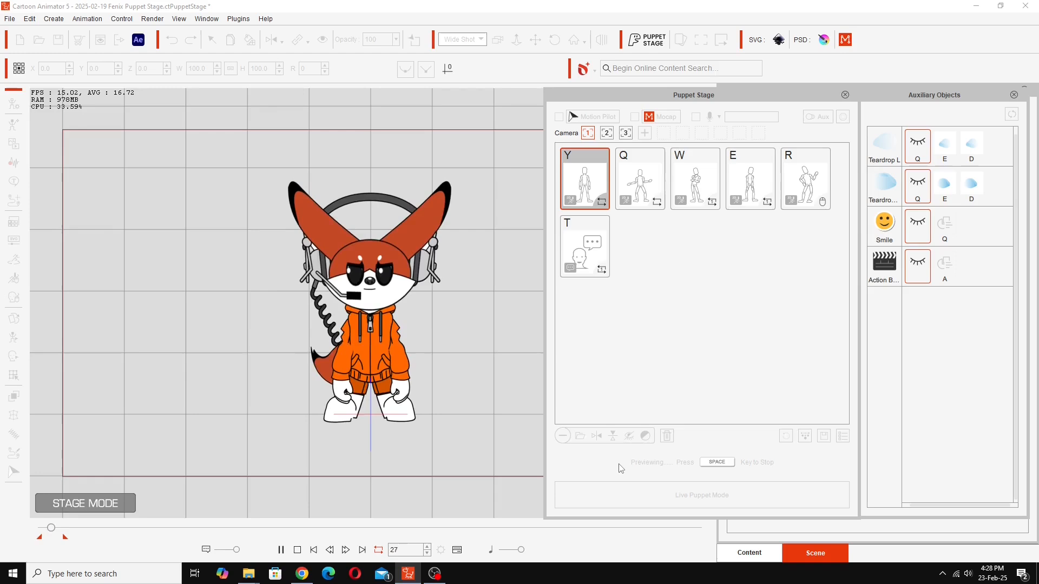
key(e)
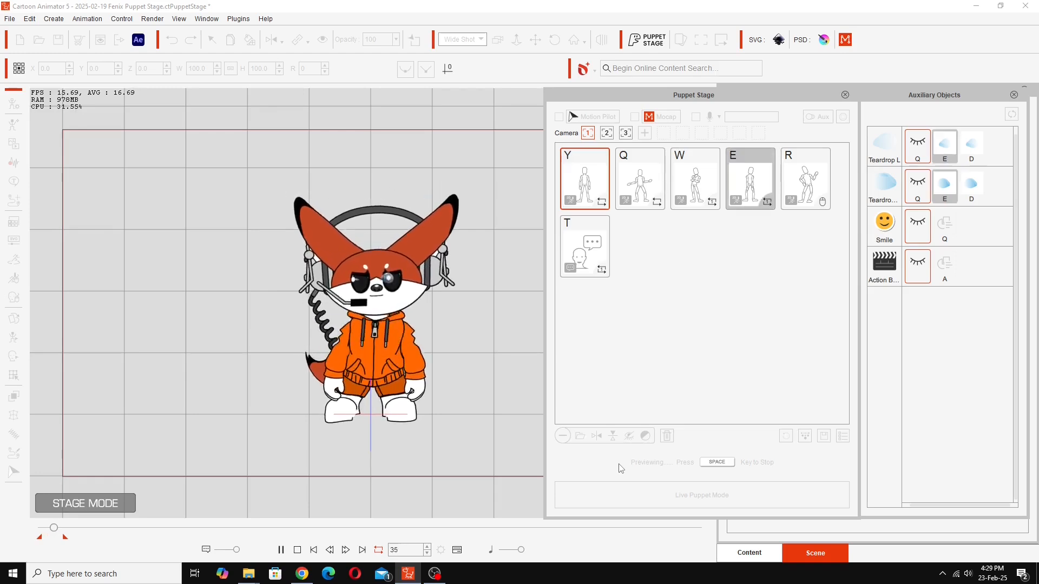
key(y)
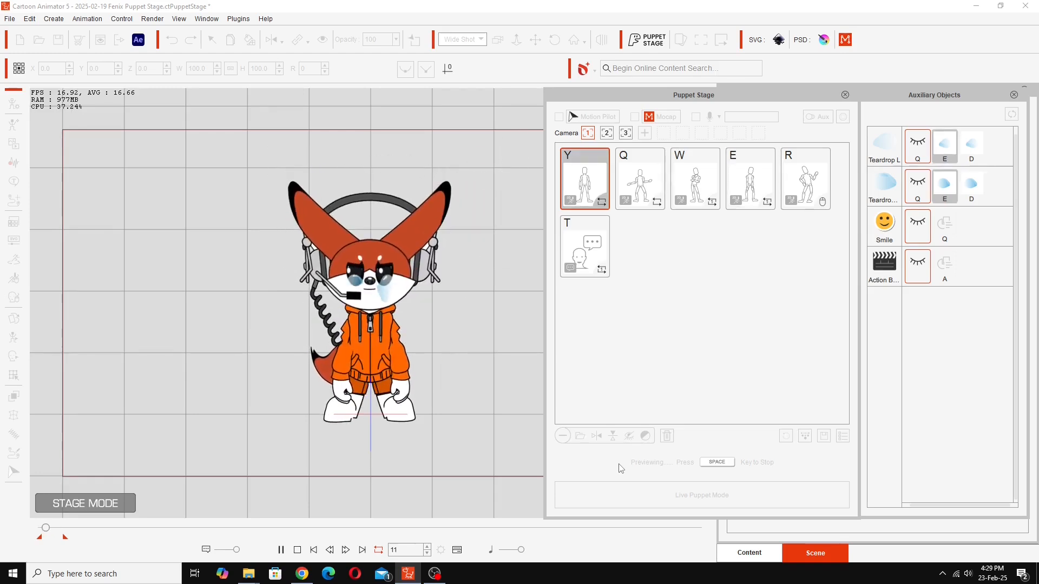
key(d)
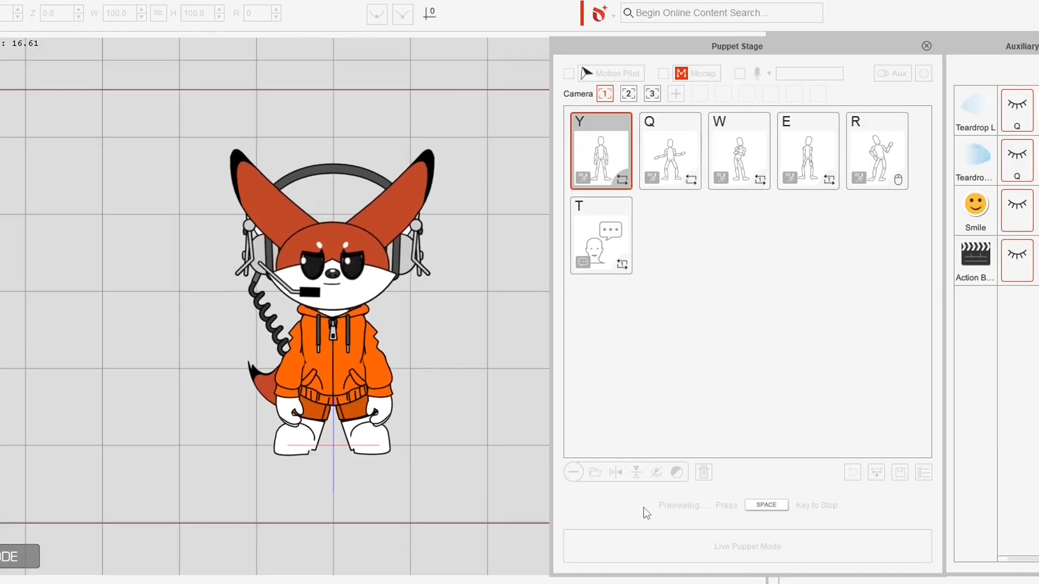
key(r)
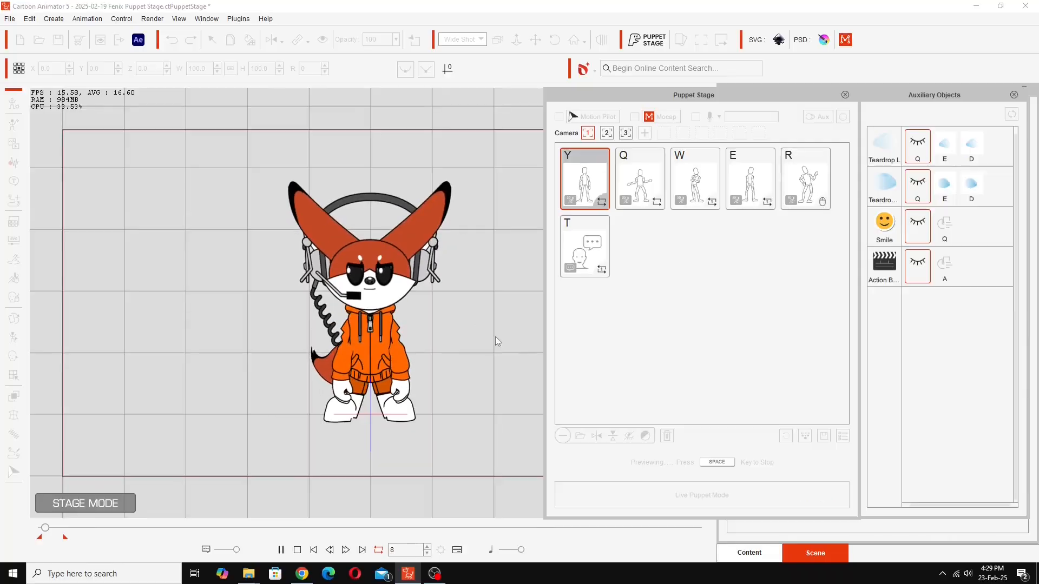
- Preview the fox through cameras 2, 3 and 1, triggering hotkeys A, T, E and W to test how motions and props play in each shot
key(2)
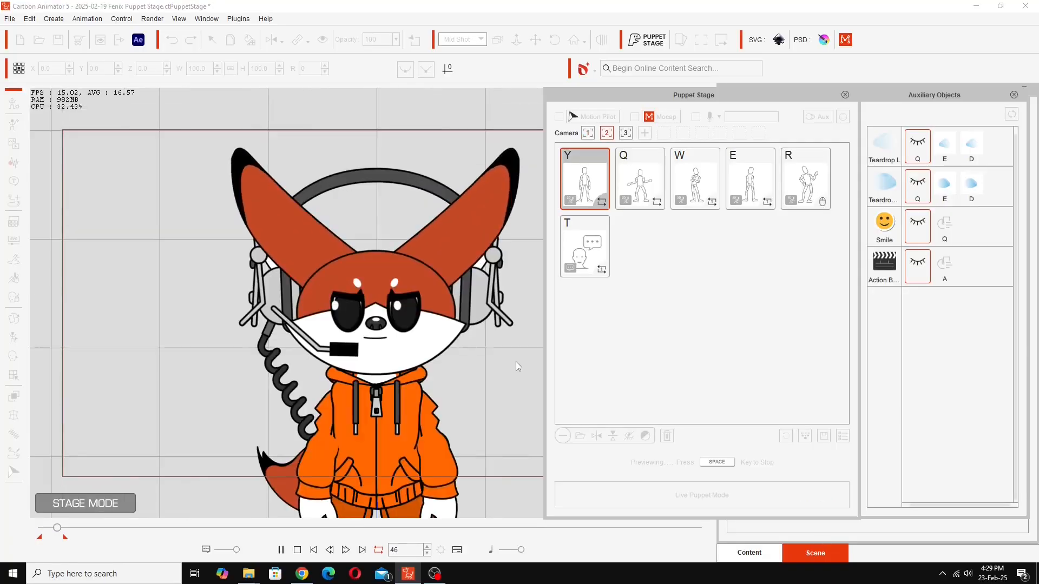
key(a)
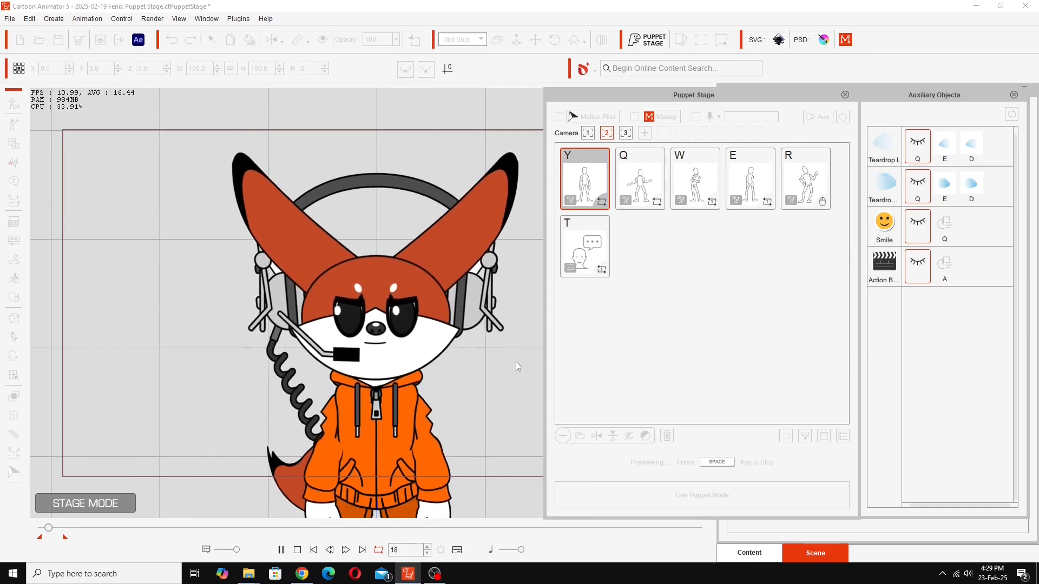
key(3)
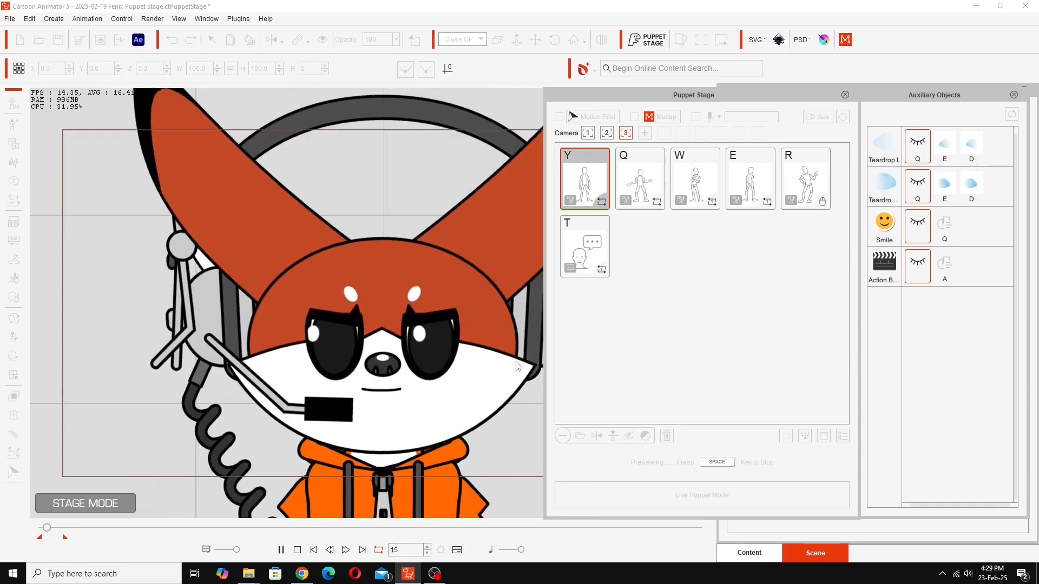
key(t)
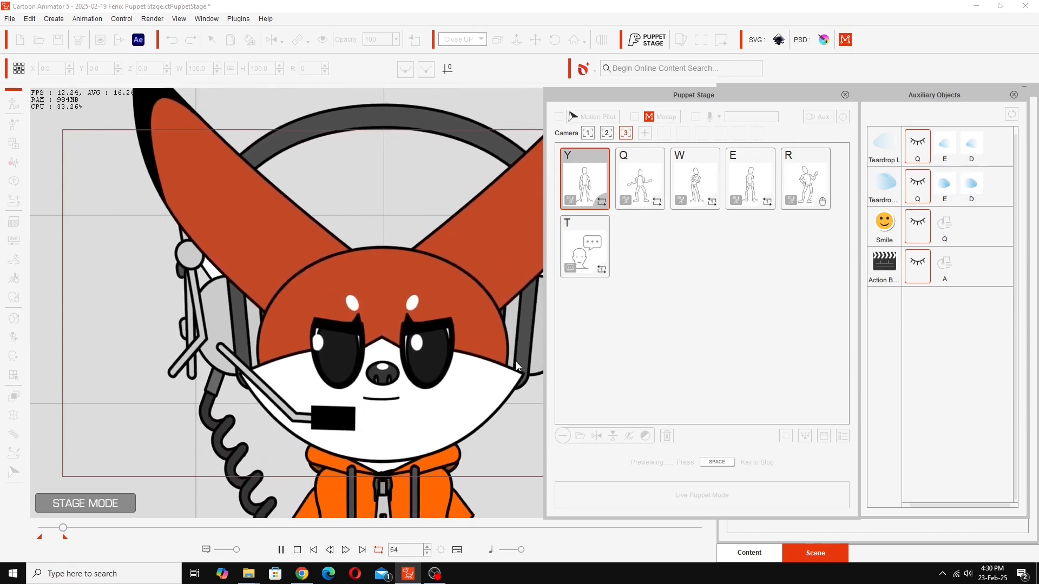
key(e)
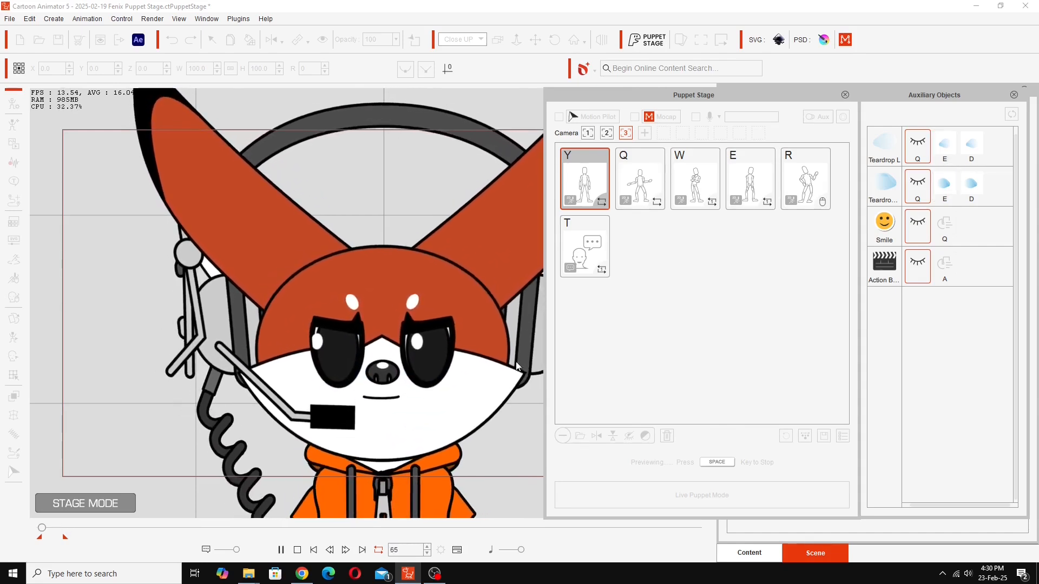
key(w)
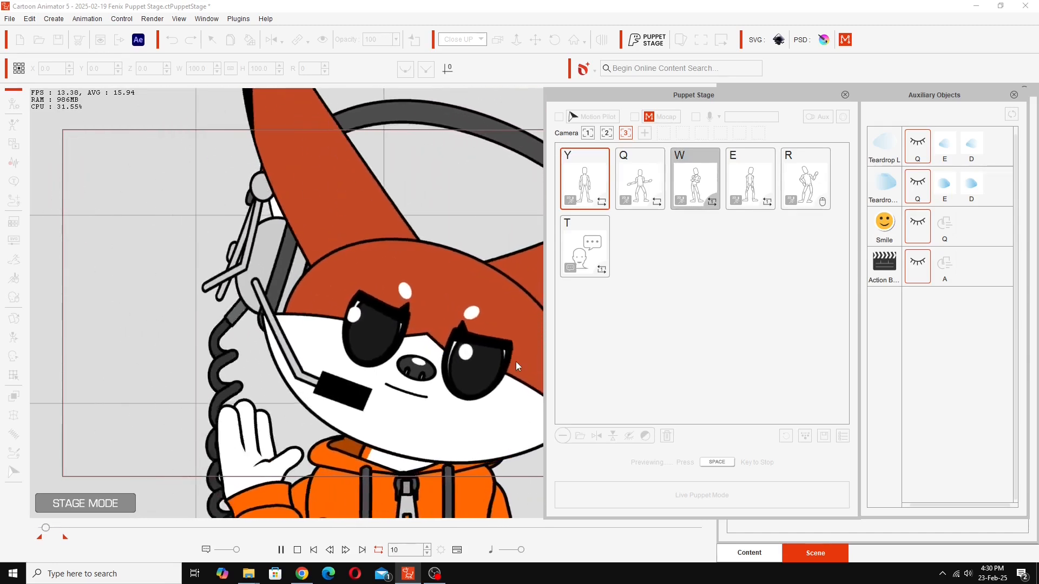
key(1)
key(2)
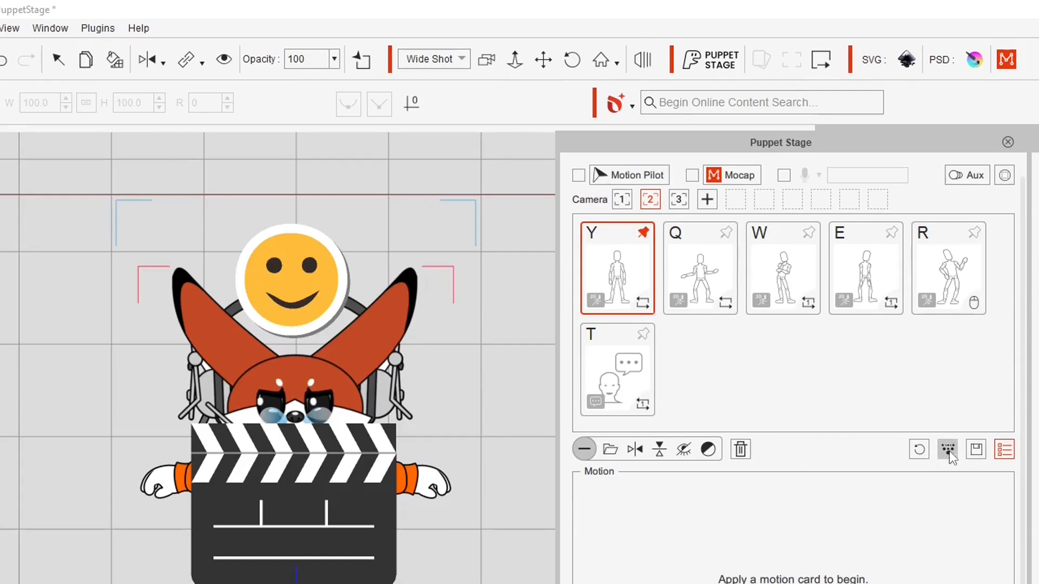
click(948, 450)
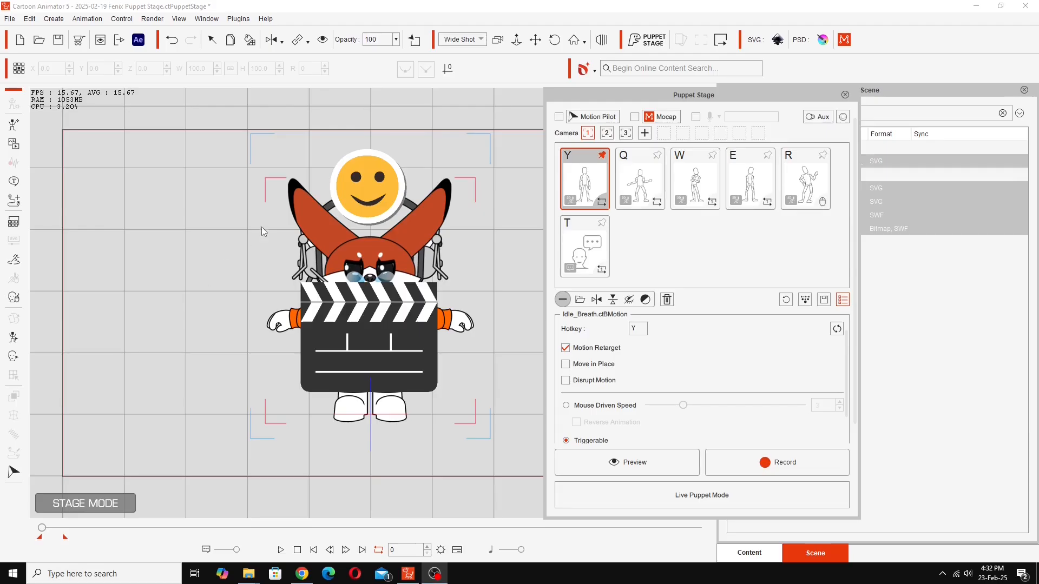
- Overwrite the existing 2025-02-19 Fenix Puppet Stage in the custom Project content library with the current setup
drag(647, 99, 135, 107)
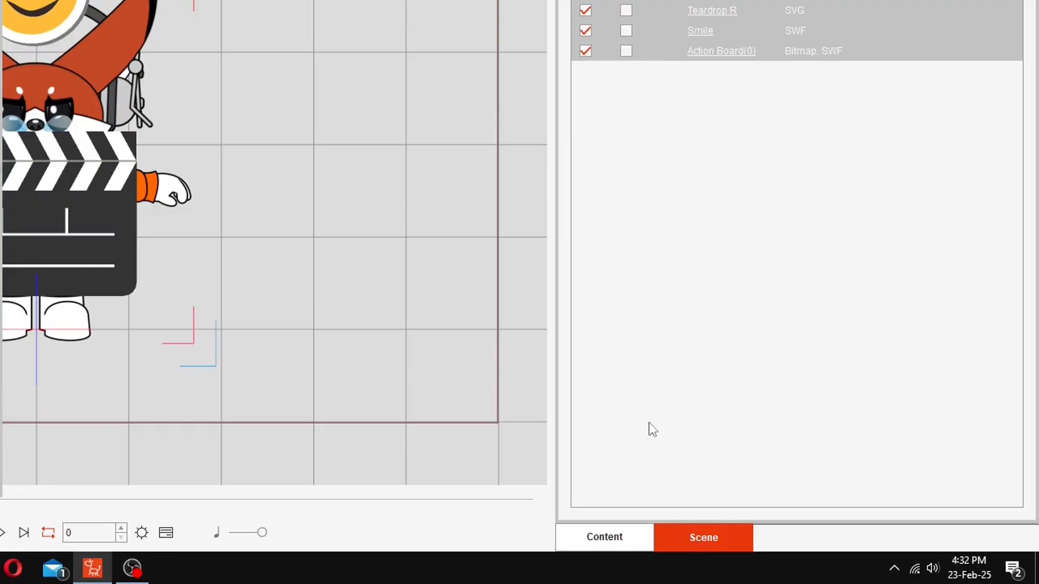
click(756, 554)
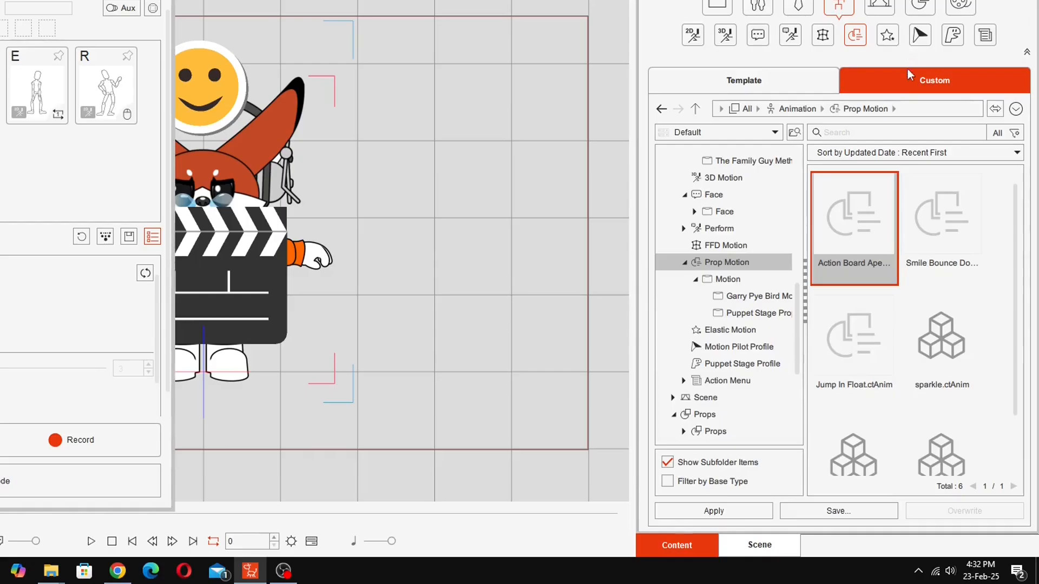
click(717, 4)
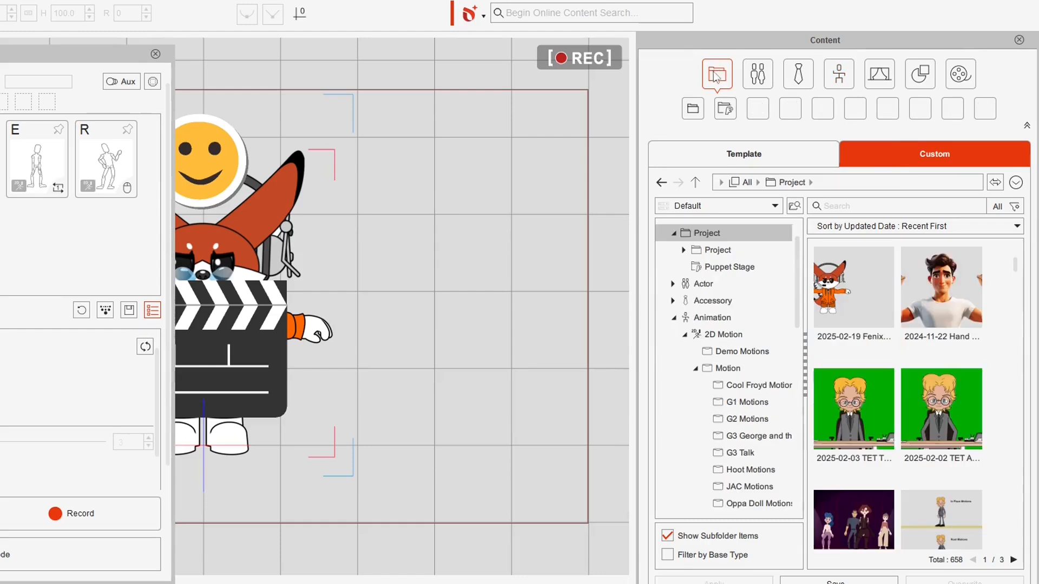
click(726, 110)
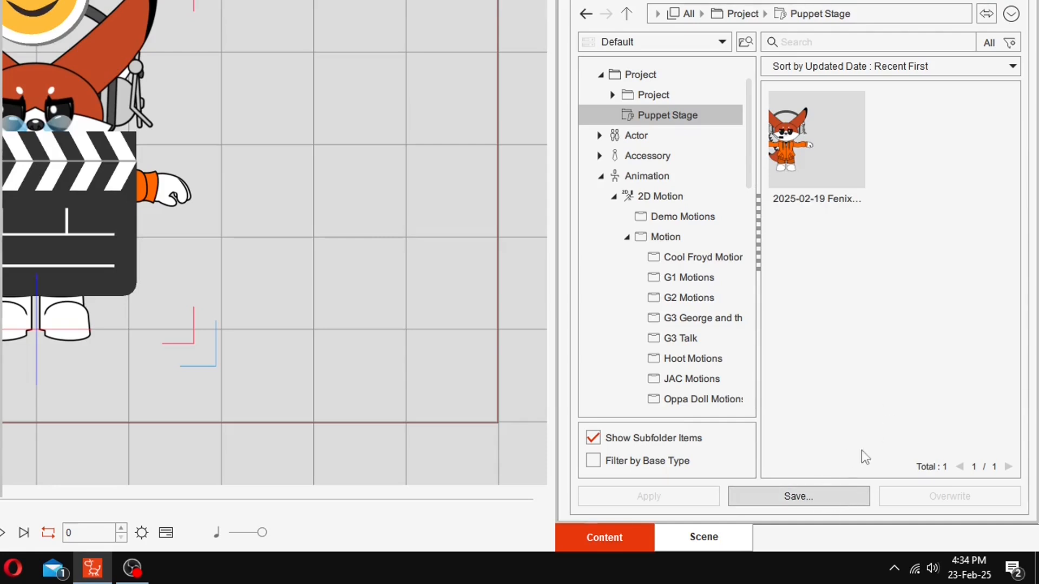
click(820, 145)
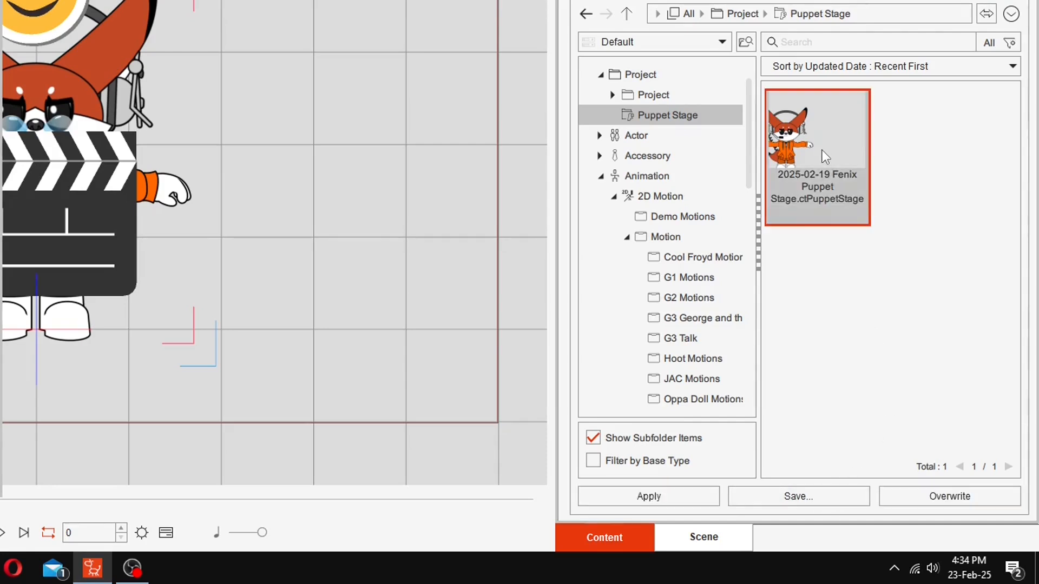
click(946, 494)
click(233, 176)
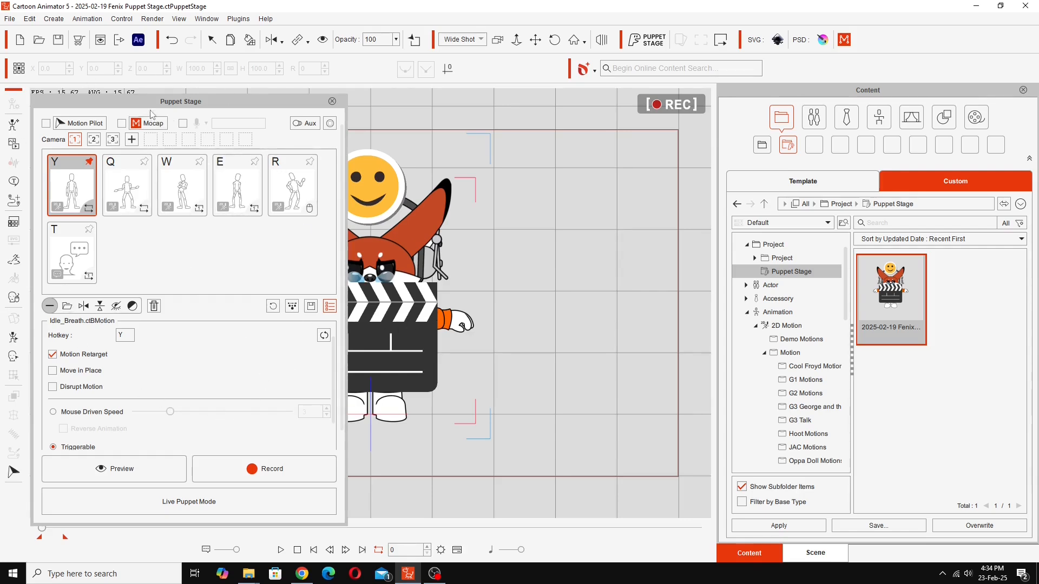
- Close Puppet Stage, then load the saved Fenix Puppet Stage from the content library into a new project
click(331, 102)
click(12, 19)
click(43, 33)
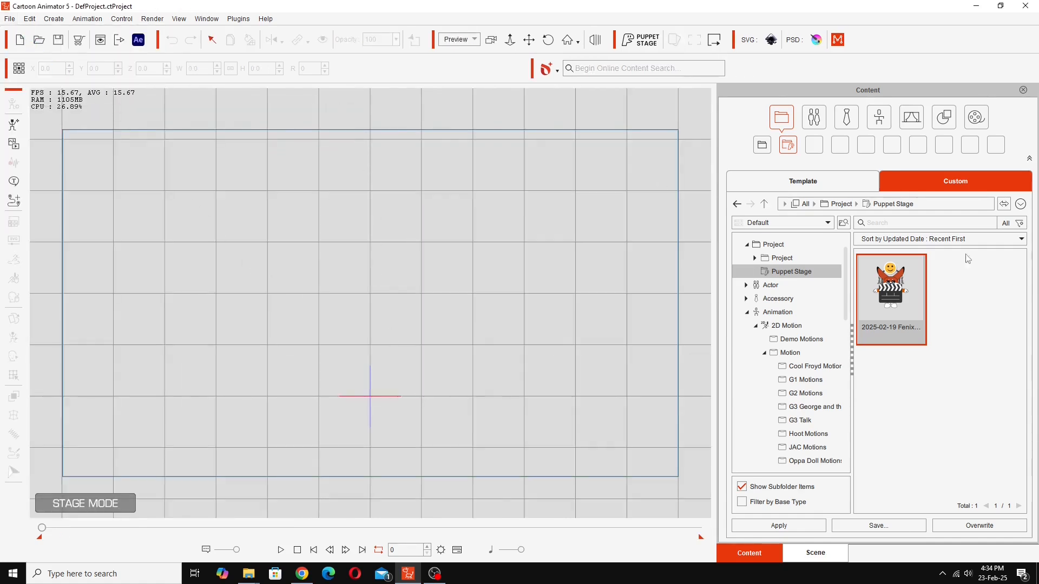
double_click(890, 287)
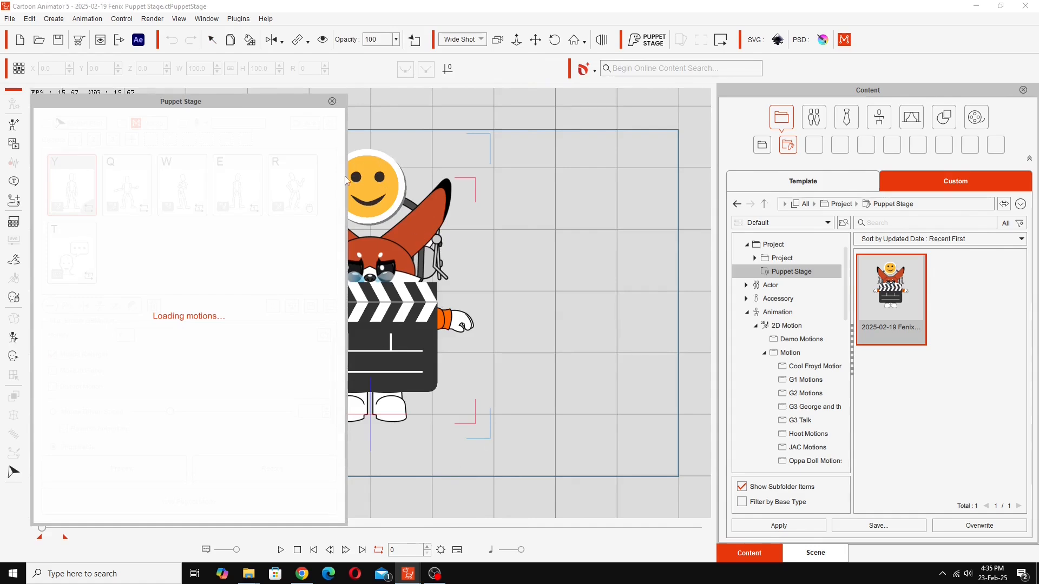
- Check the loaded fox actor and its props in the scene's object list, keeping Puppet Stage clear of it
drag(182, 107, 652, 111)
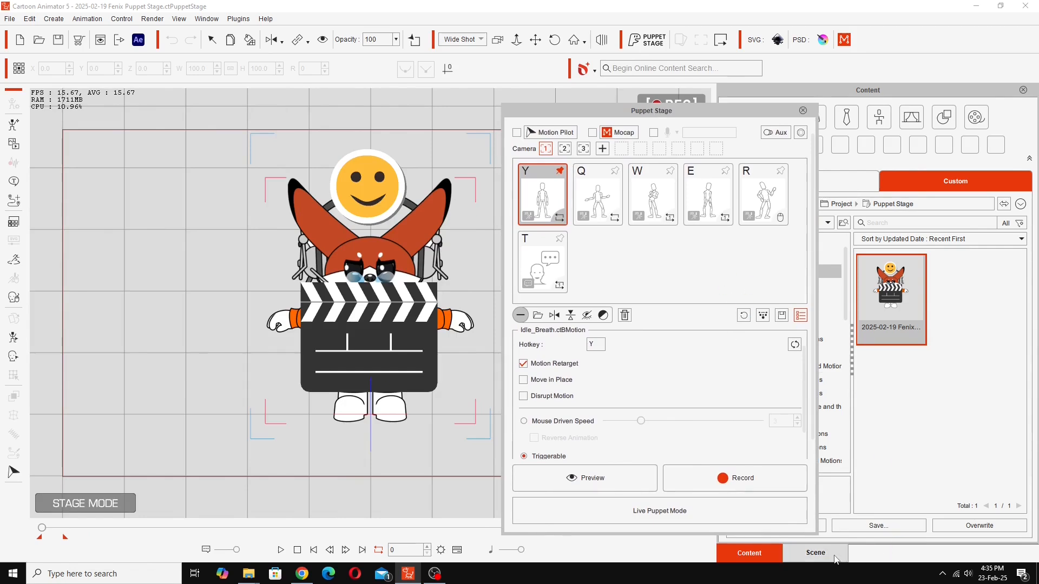
click(817, 553)
drag(738, 111, 285, 122)
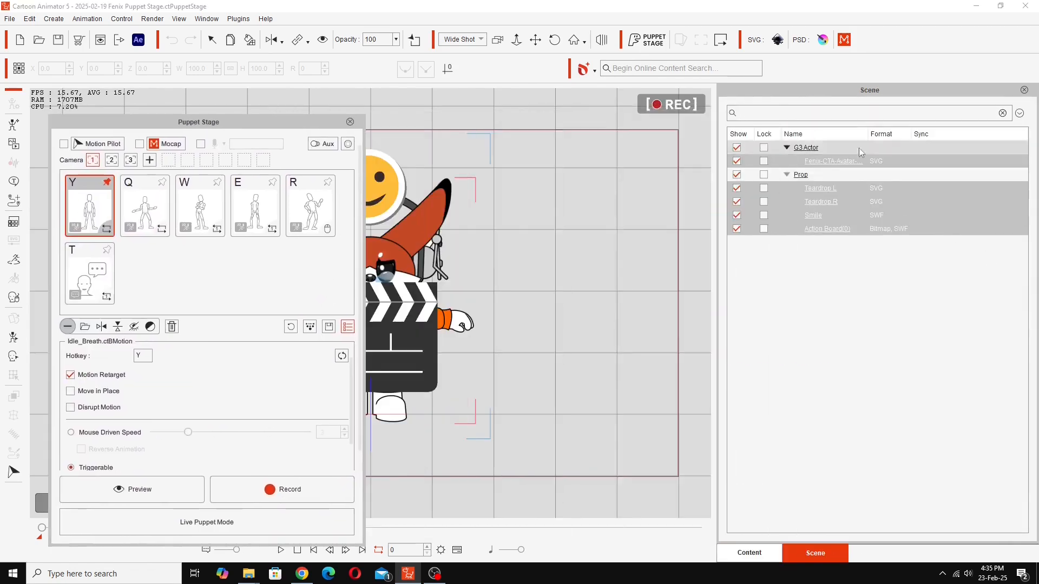
- Try the fox in Live Puppet Mode with the Puppet Stage window moved out of view, then exit the mode
drag(210, 128, 858, 114)
click(844, 509)
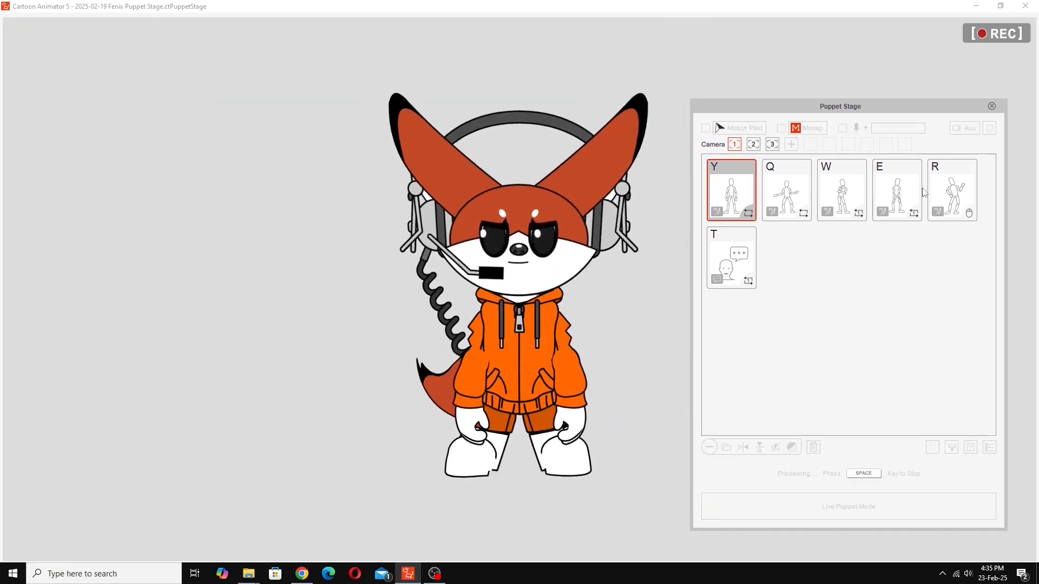
drag(891, 106, 0, 145)
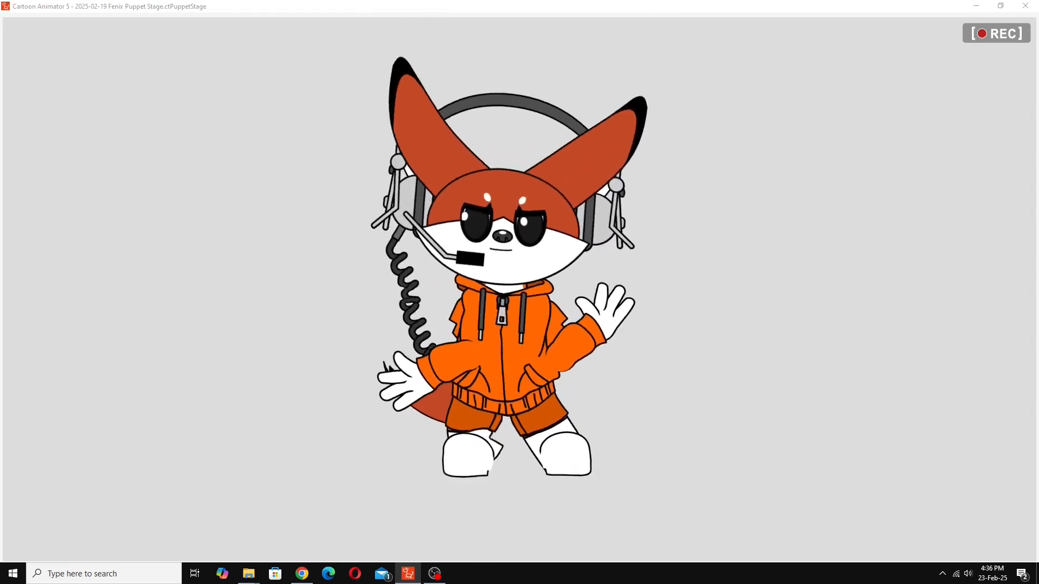
key(Escape)
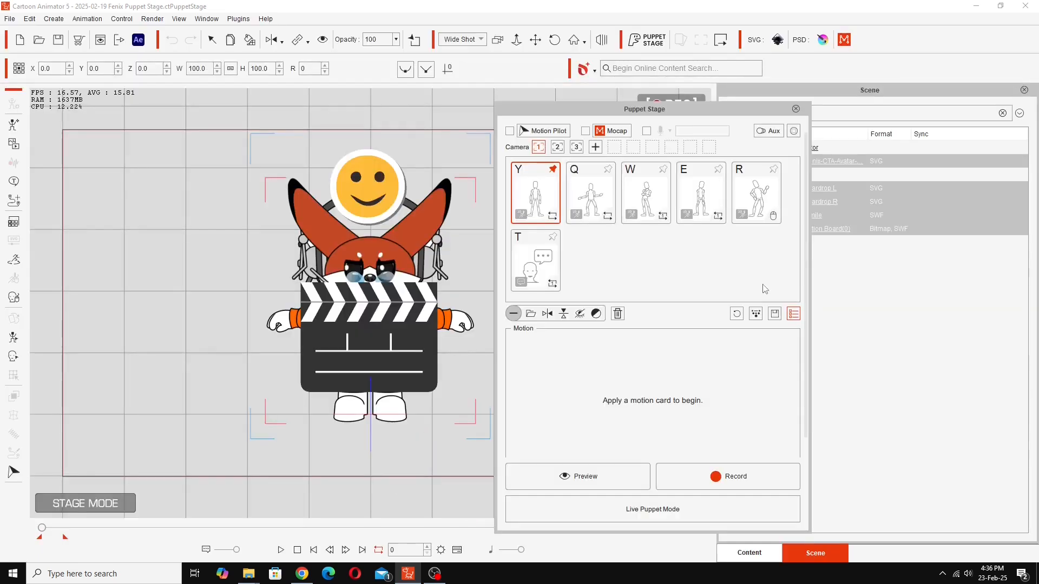